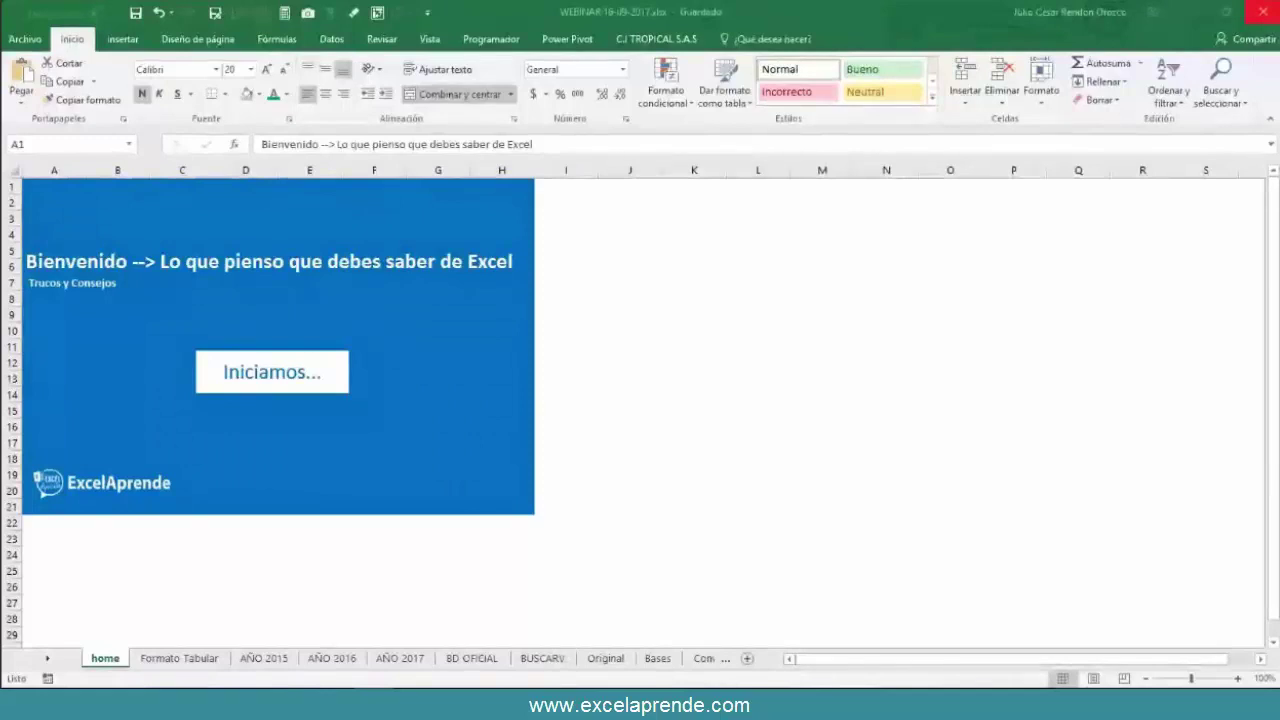
- Move to the next sheet, Formato Tabular, which lists the tabular-data guidelines
key("ctrl+Page_Down")
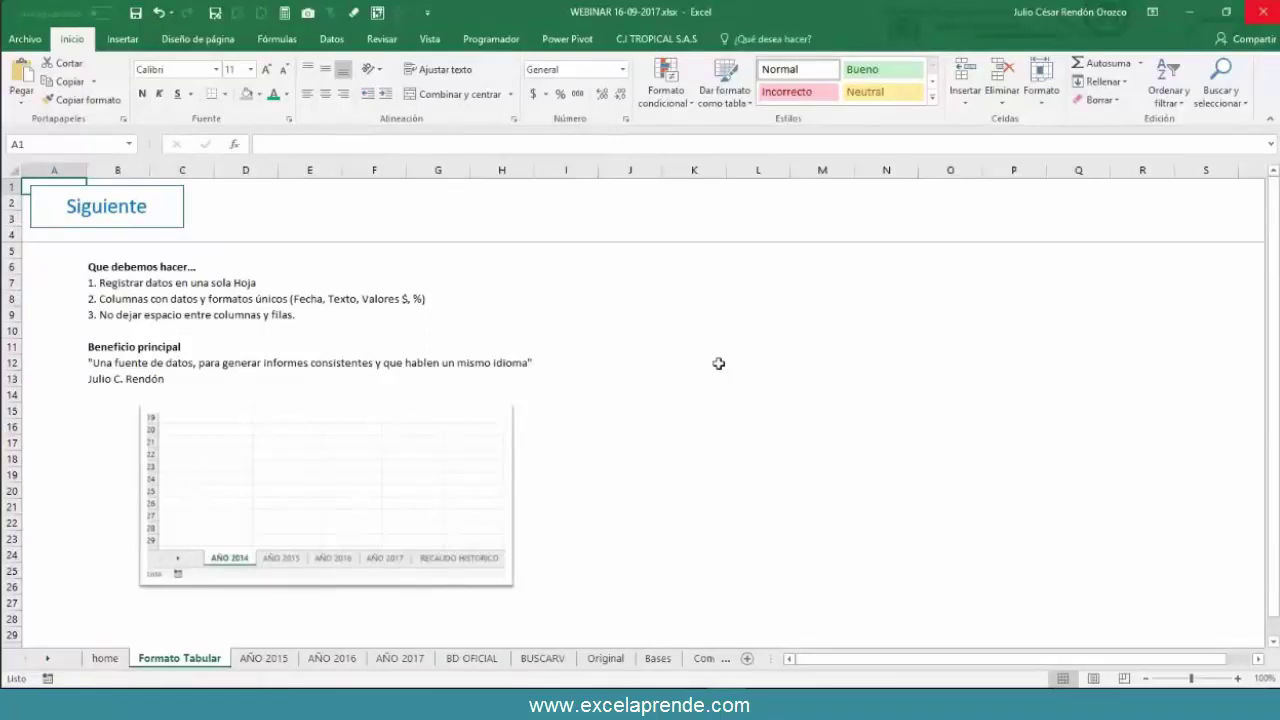
- Collapse the ribbon and adjust the view of the Formato Tabular sheet
double_click(83, 44)
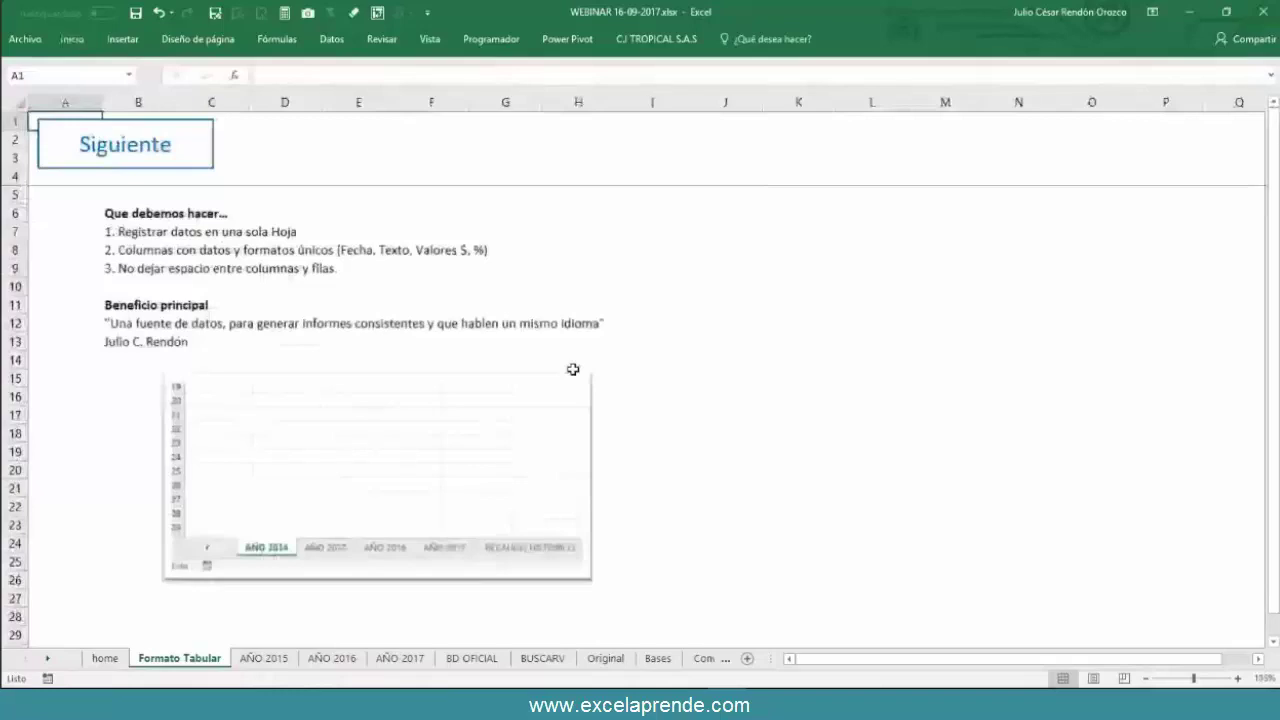
scroll(768, 360, "up", 2)
scroll(780, 370, "down", 1)
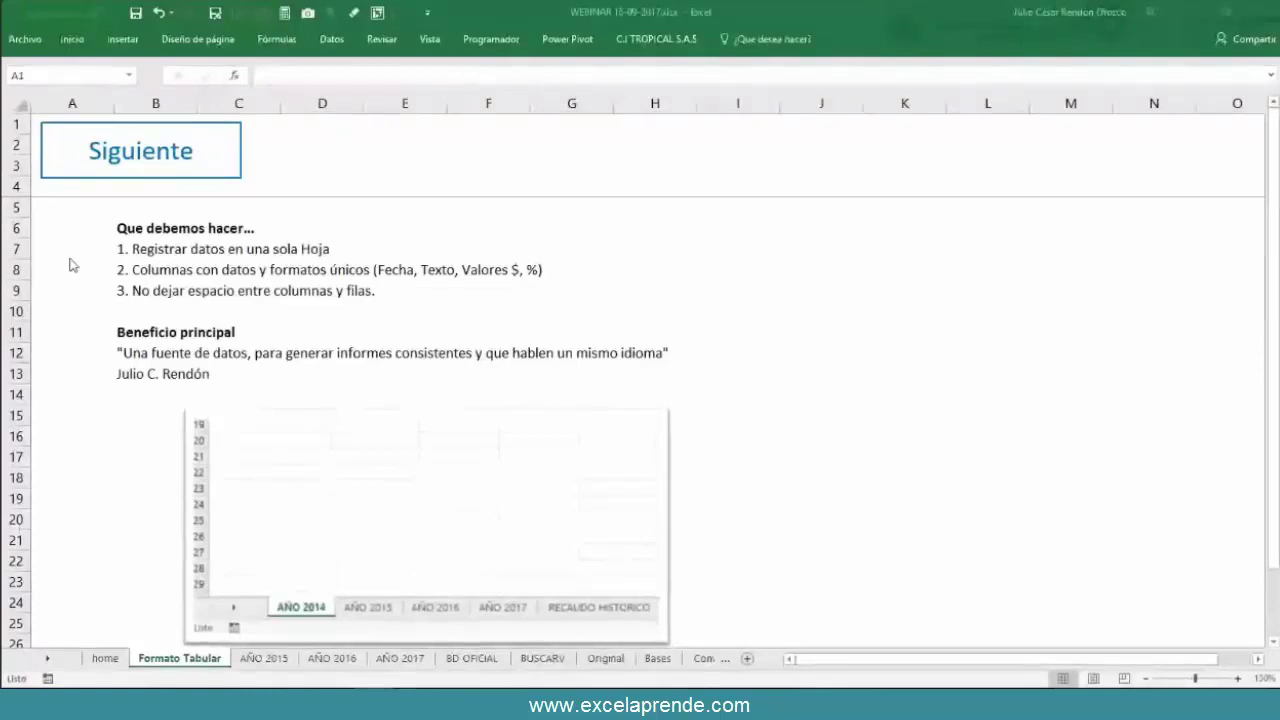
- Select the empty cell I8 on the Formato Tabular sheet
left_click(738, 269)
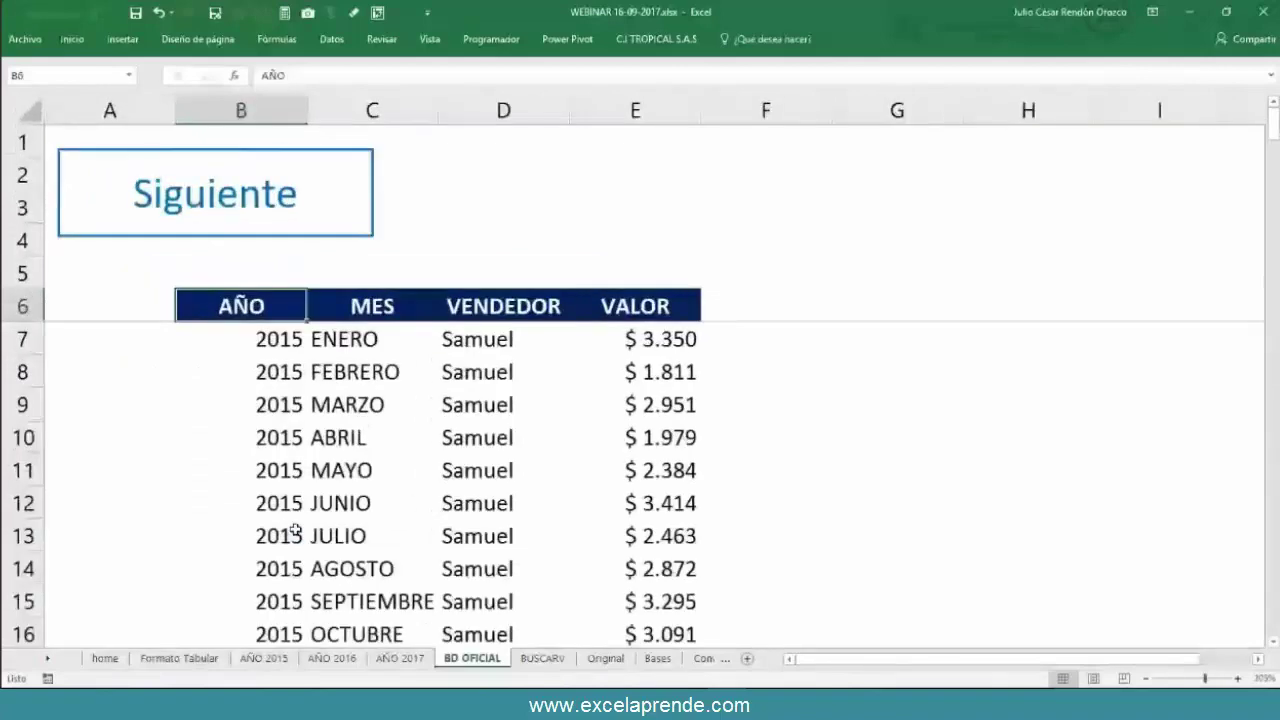
- Move to the VALOR header, skim the BD OFICIAL records, return to the top, and open AÑO 2015
key("Right")
key("Right")
key("Right")
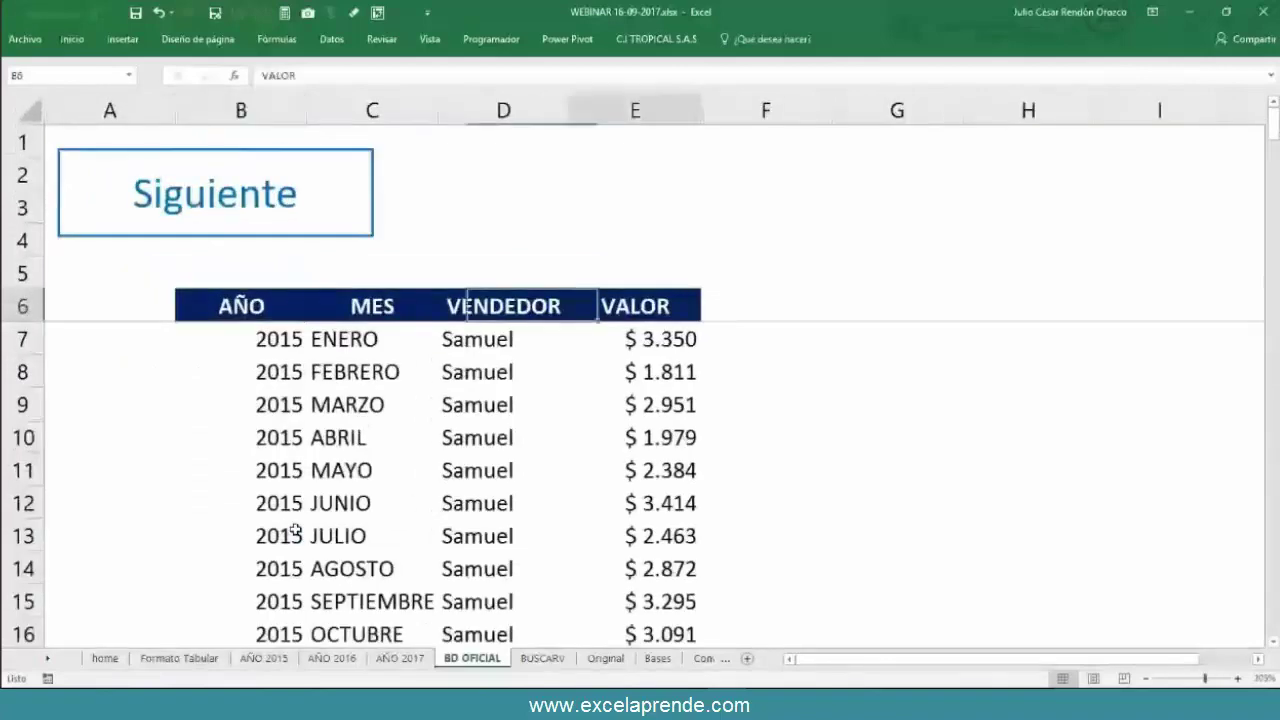
scroll(715, 503, "down", 2)
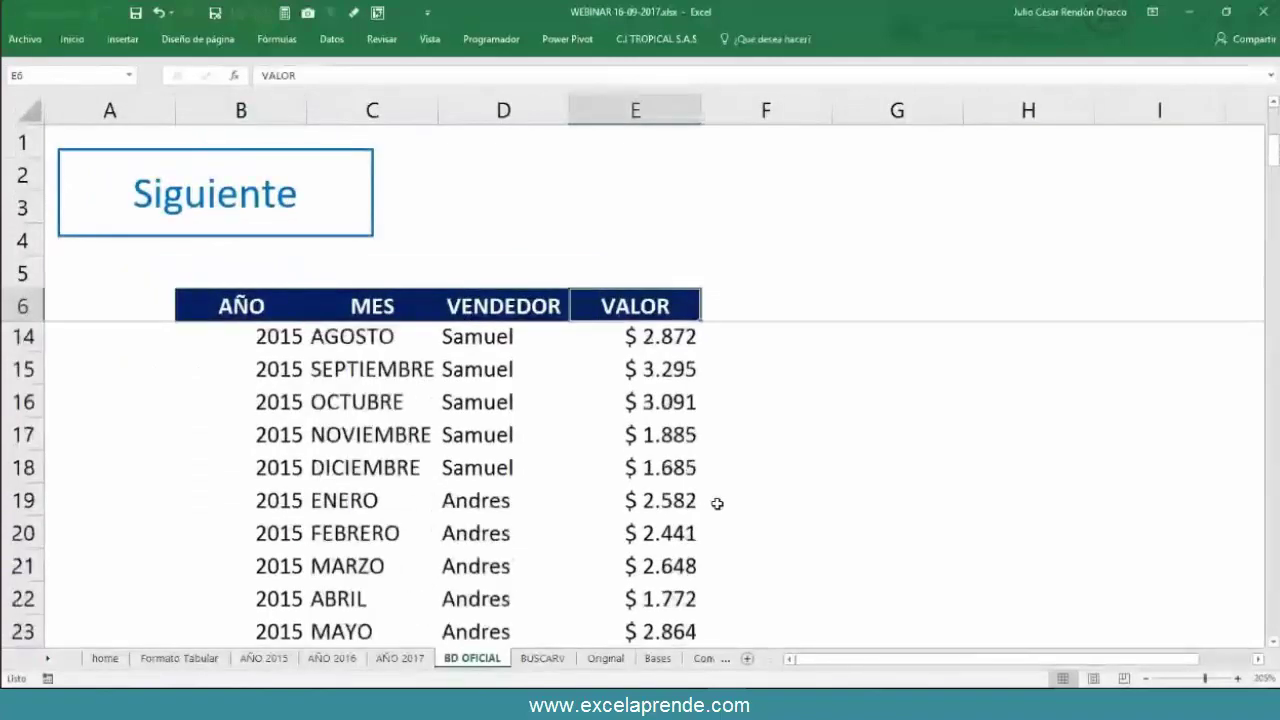
scroll(717, 503, "down", 7)
scroll(717, 503, "down", 7)
scroll(717, 503, "down", 3)
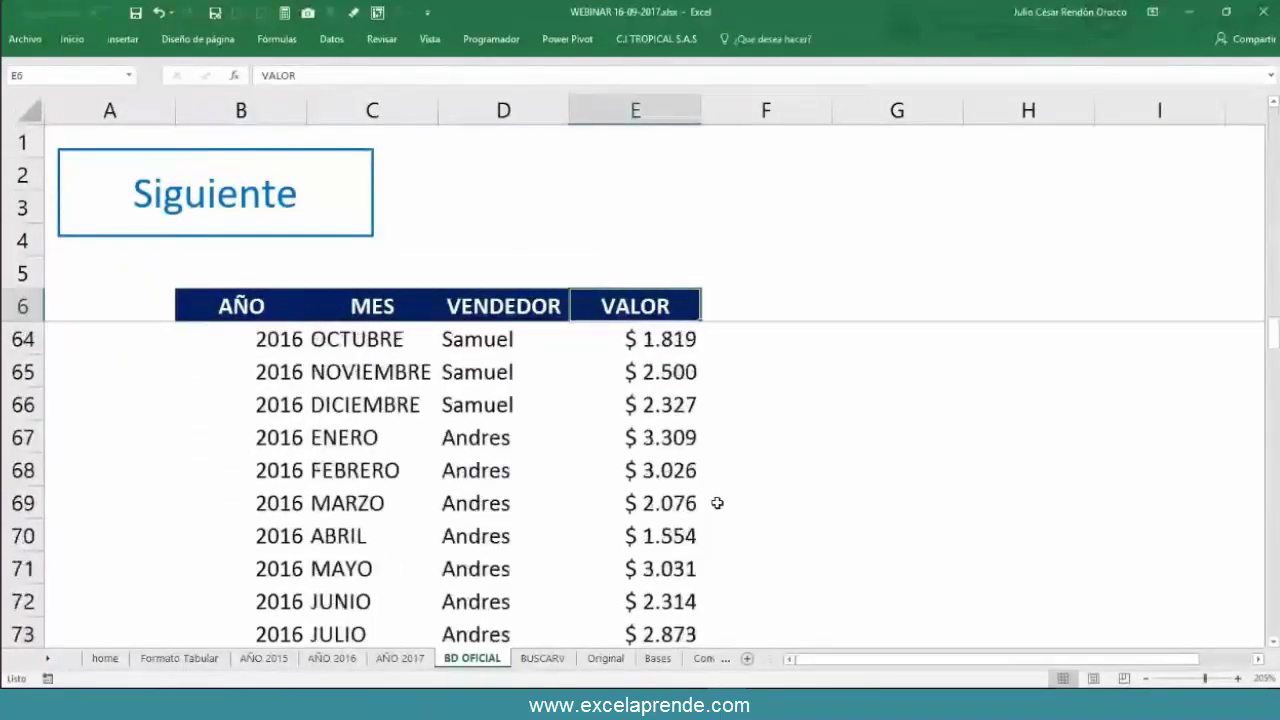
scroll(717, 503, "down", 7)
scroll(717, 503, "down", 3)
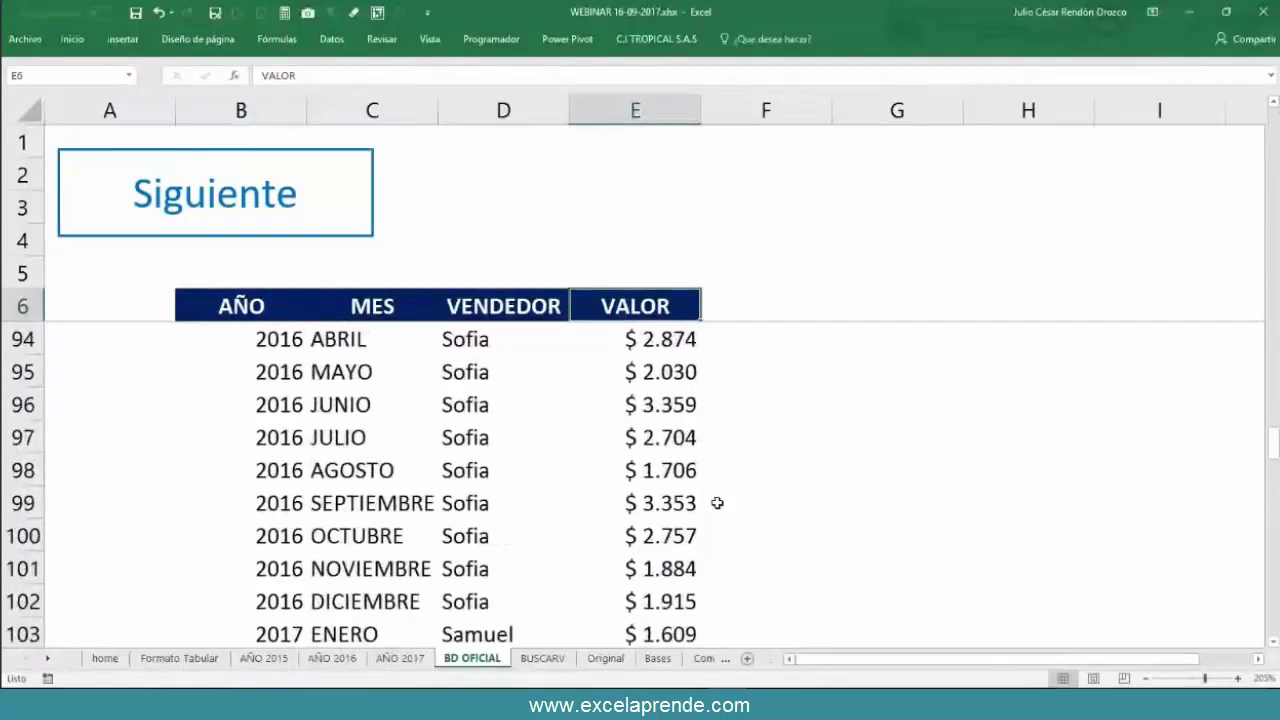
key("ctrl+Home")
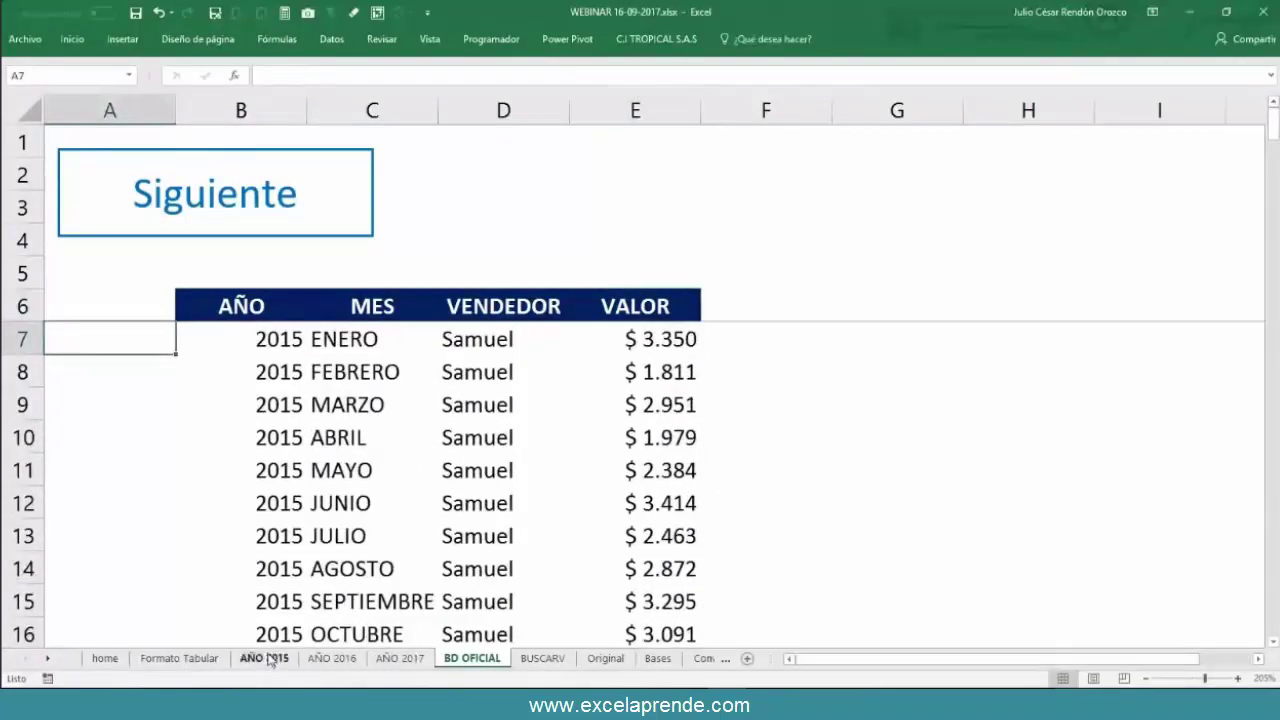
left_click(265, 658)
- Draw a red downward arrow from the Insertar shapes below the AÑO 2015 sales table
scroll(621, 425, "up", 1, "ctrl")
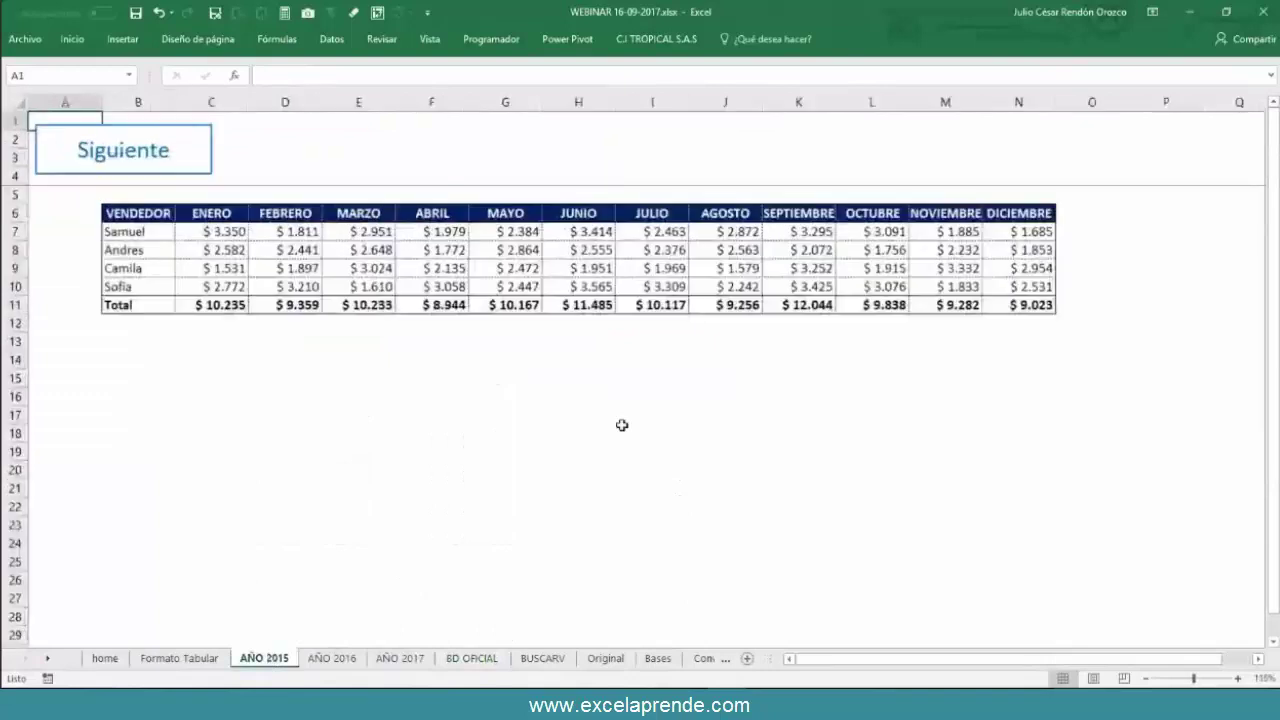
scroll(621, 425, "up", 1, "ctrl")
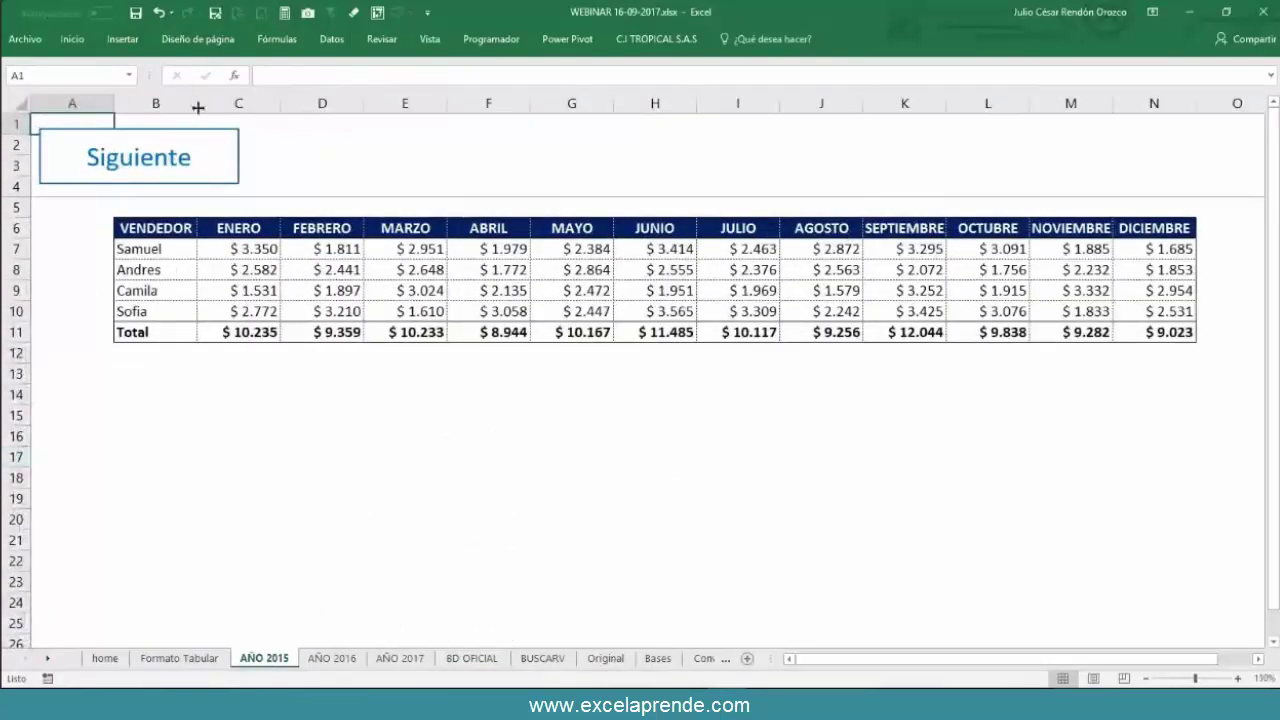
left_click(140, 44)
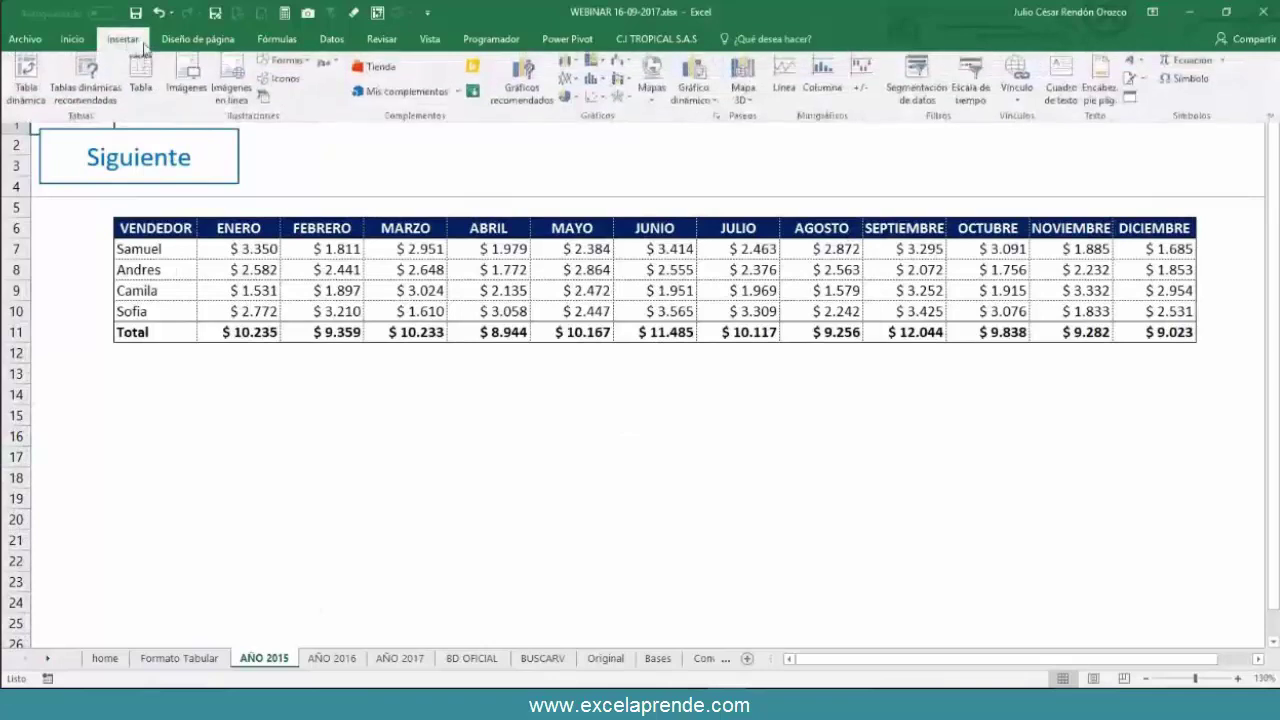
left_click(284, 65)
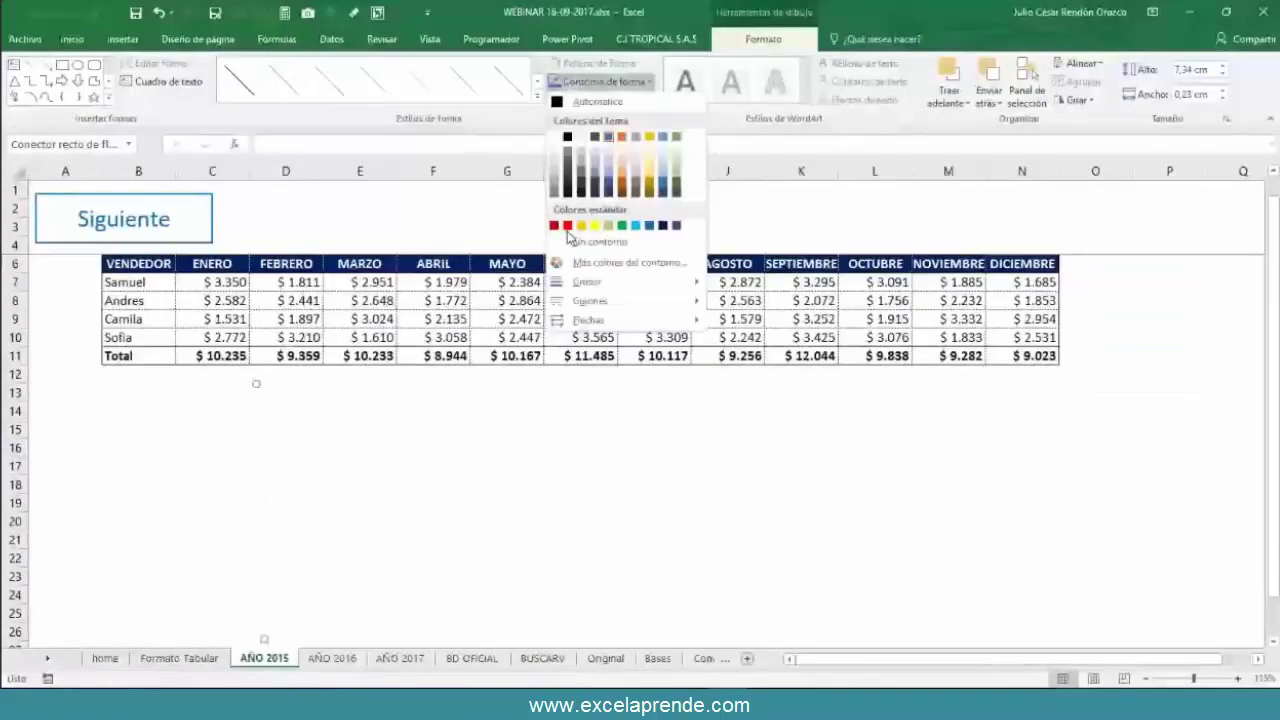
key("Escape")
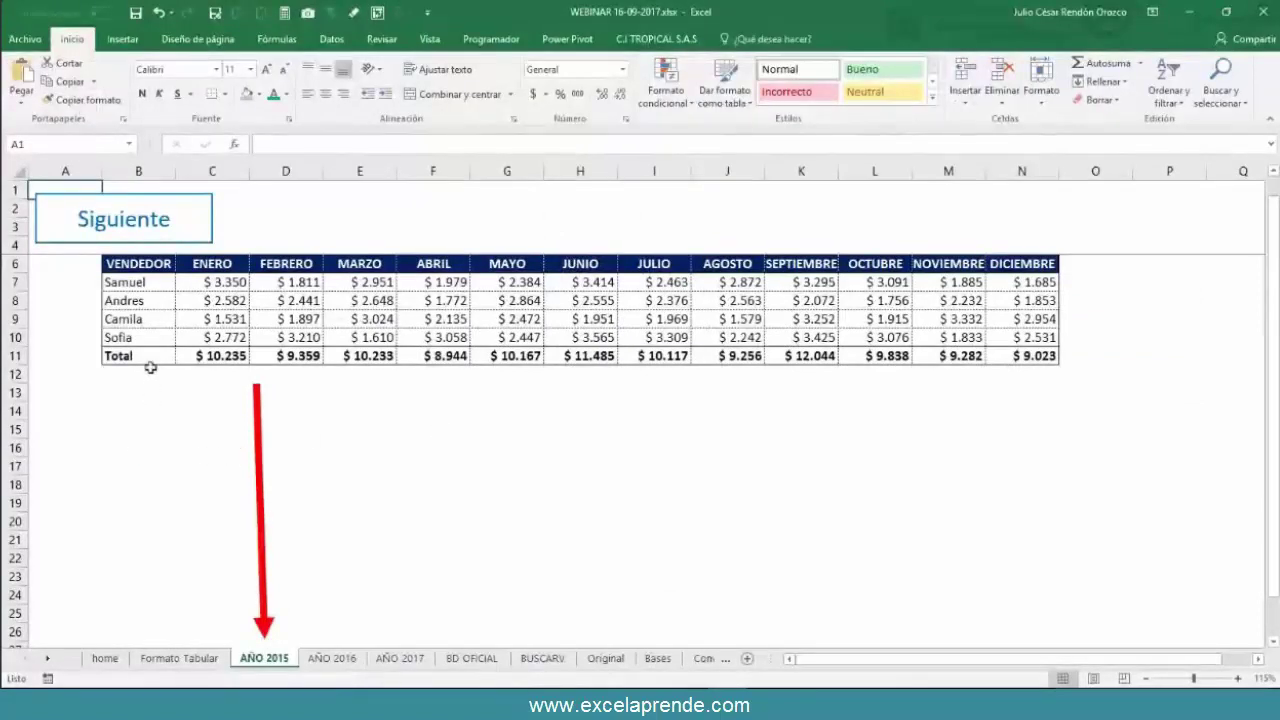
key("ctrl+z")
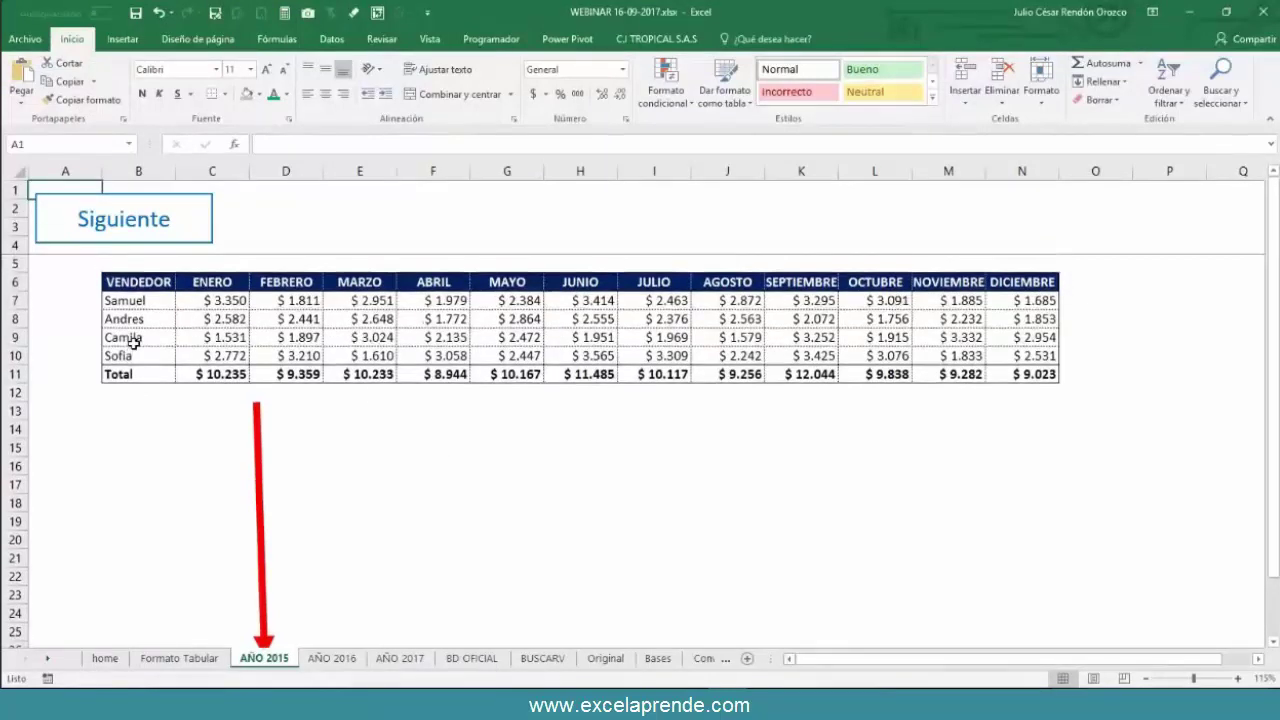
- Nudge the red arrow up to start near row 12, then go to AÑO 2016
left_click(259, 528)
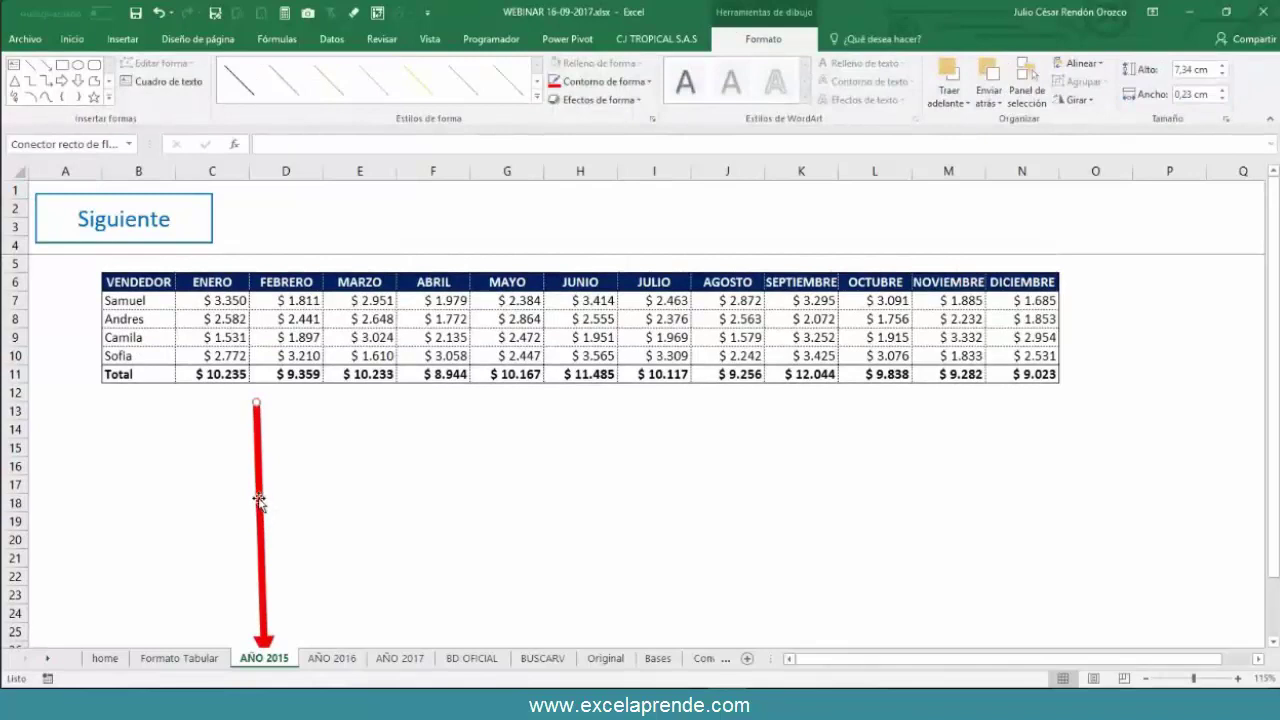
left_click_drag(259, 515, 259, 487)
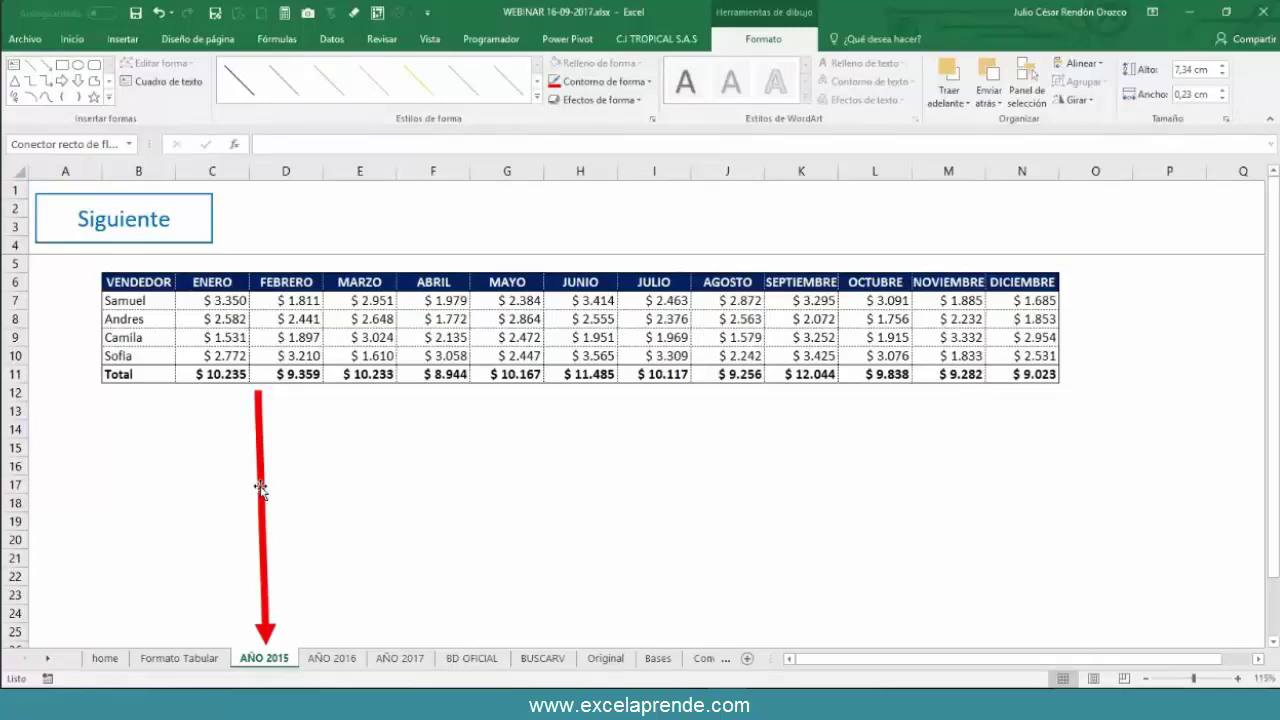
key("ctrl+Page_Down")
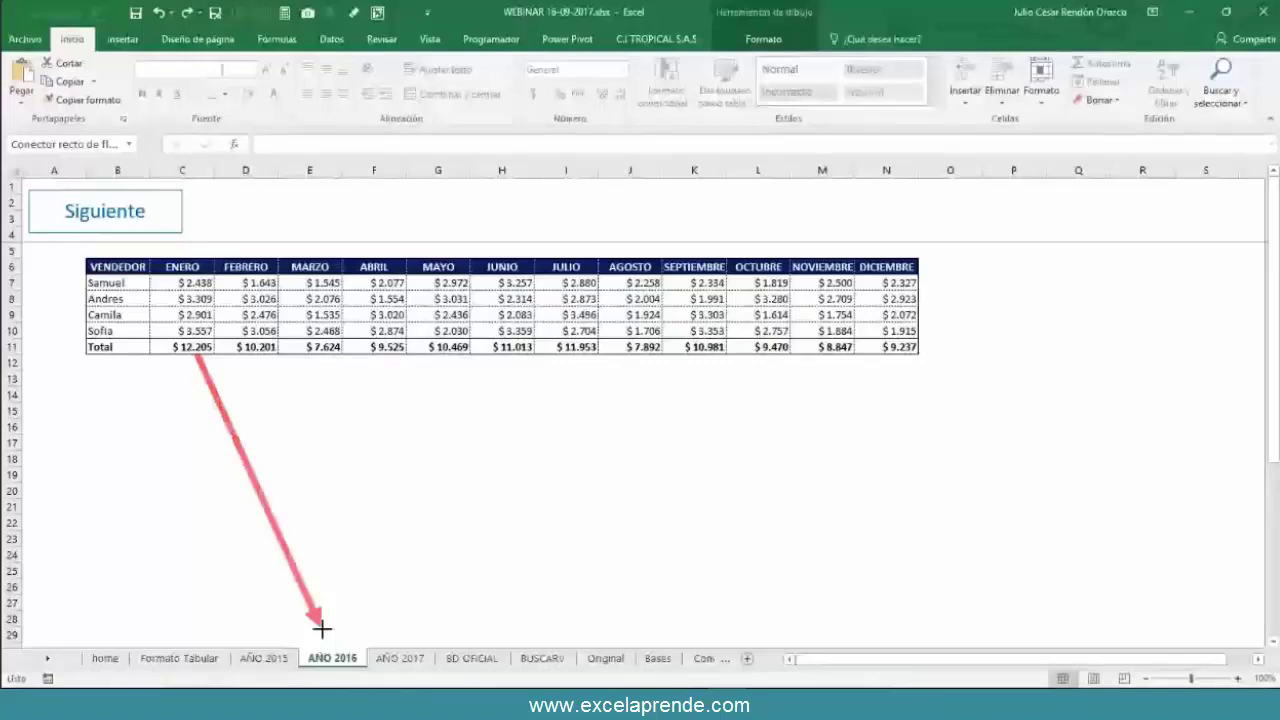
- Flip back and forth through the AÑO 2015, 2016 and 2017 sales sheets
left_click(400, 658)
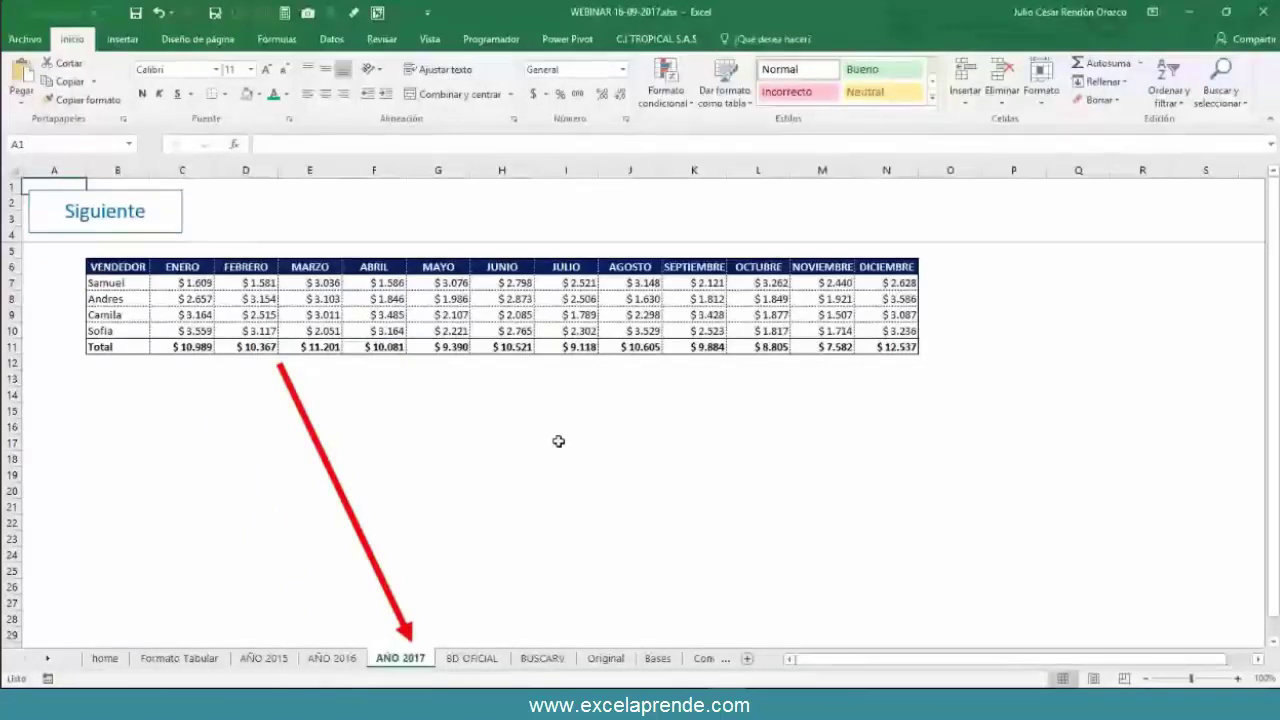
left_click(263, 658)
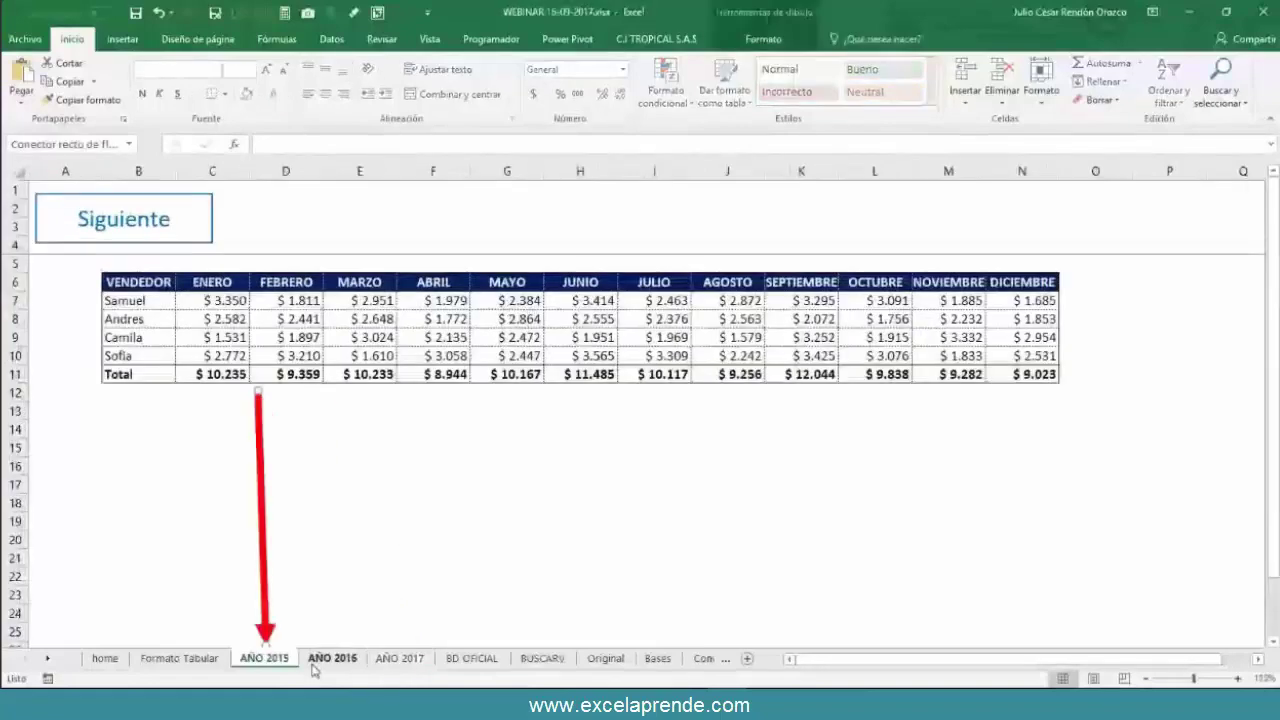
left_click(332, 658)
left_click(400, 658)
left_click(263, 658)
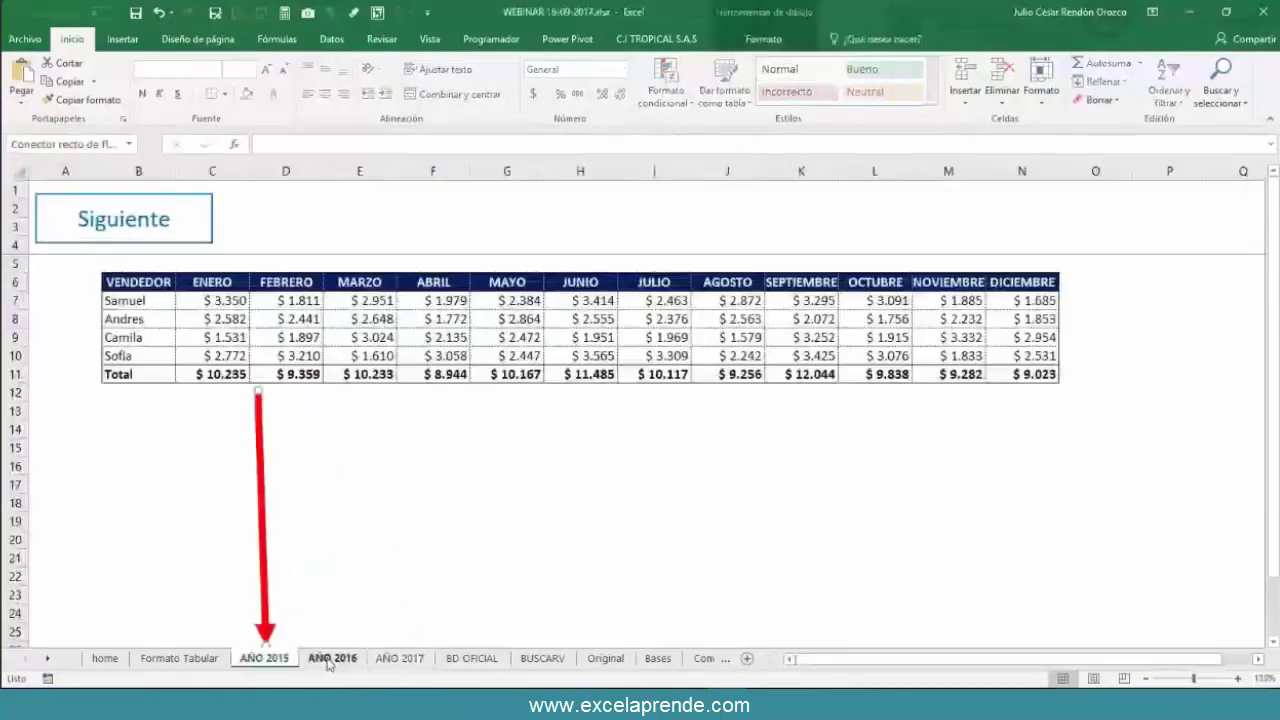
left_click(331, 660)
left_click(400, 658)
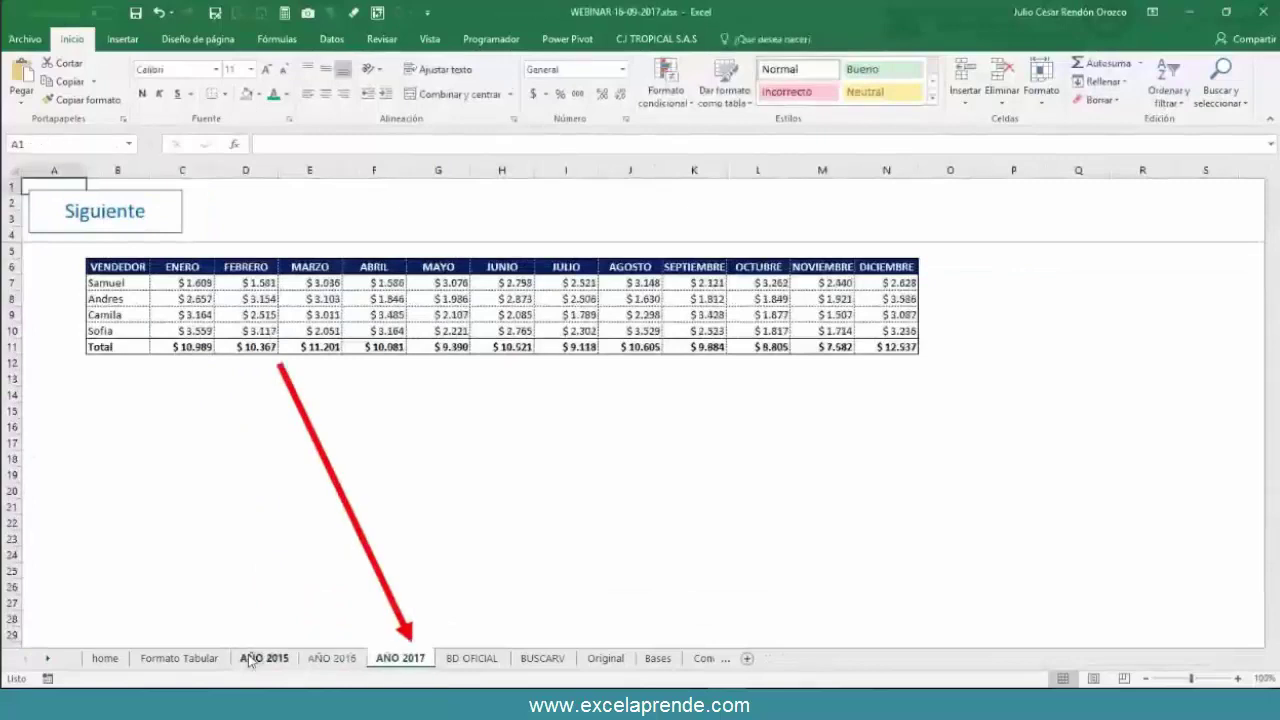
left_click(263, 658)
left_click(229, 480)
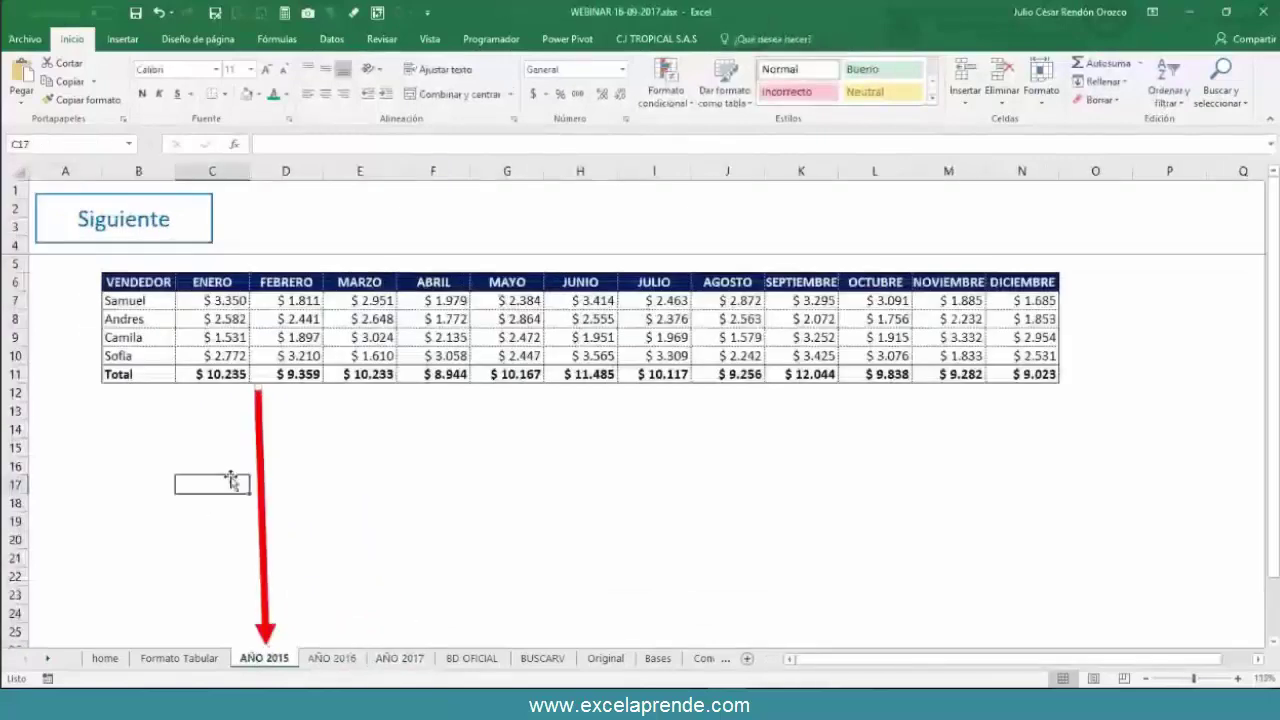
- Highlight the 'Registrar datos en una sola Hoja' guideline, revisit the yearly sheets, then open BD OFICIAL
left_click(182, 658)
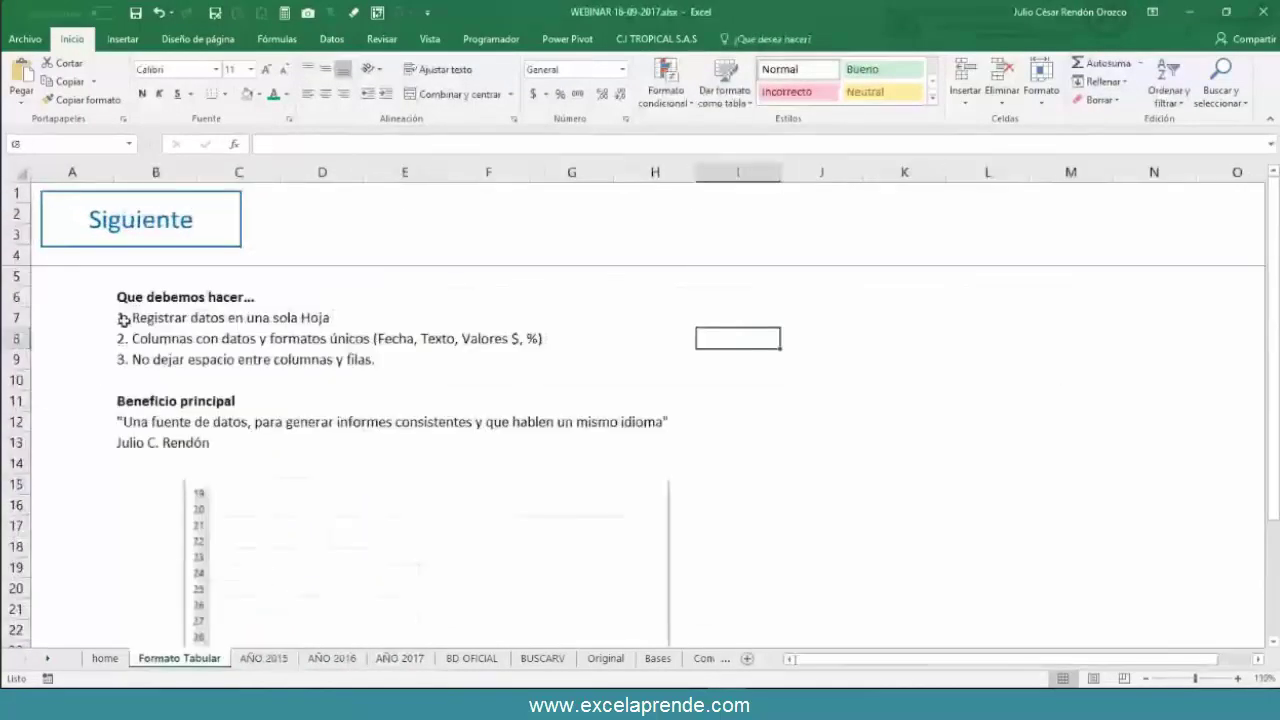
left_click_drag(118, 317, 526, 318)
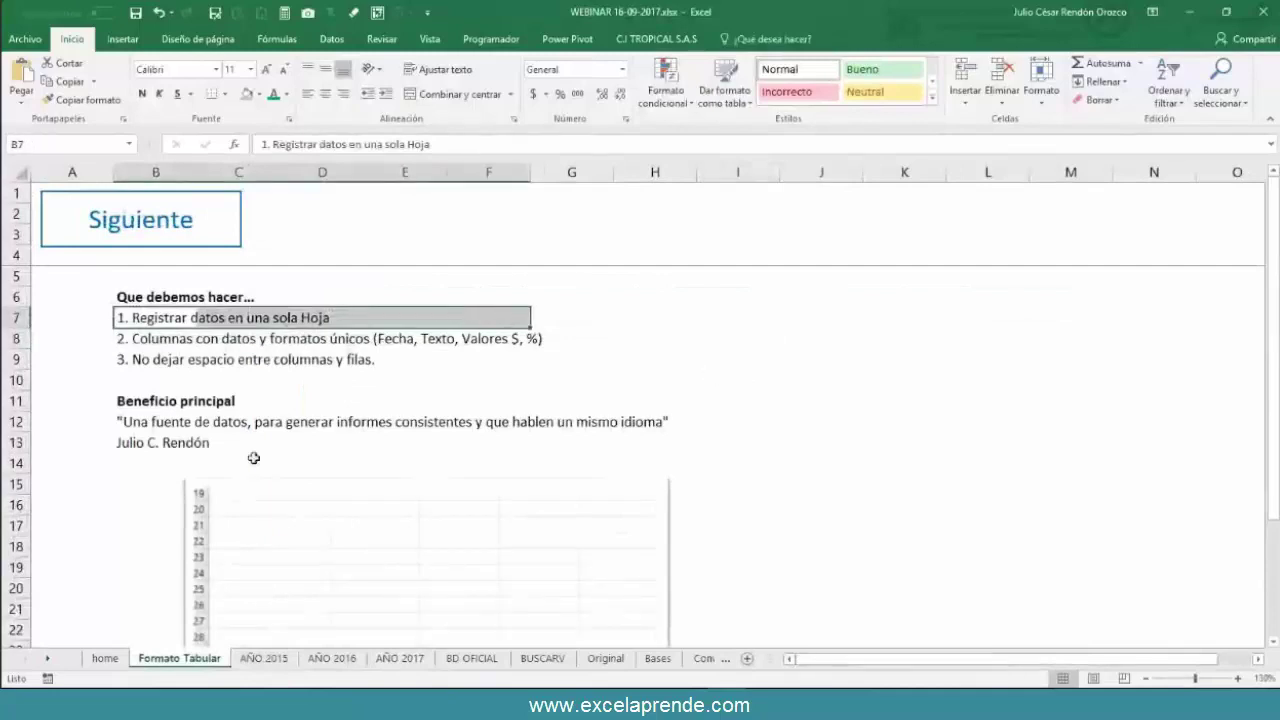
left_click(275, 658)
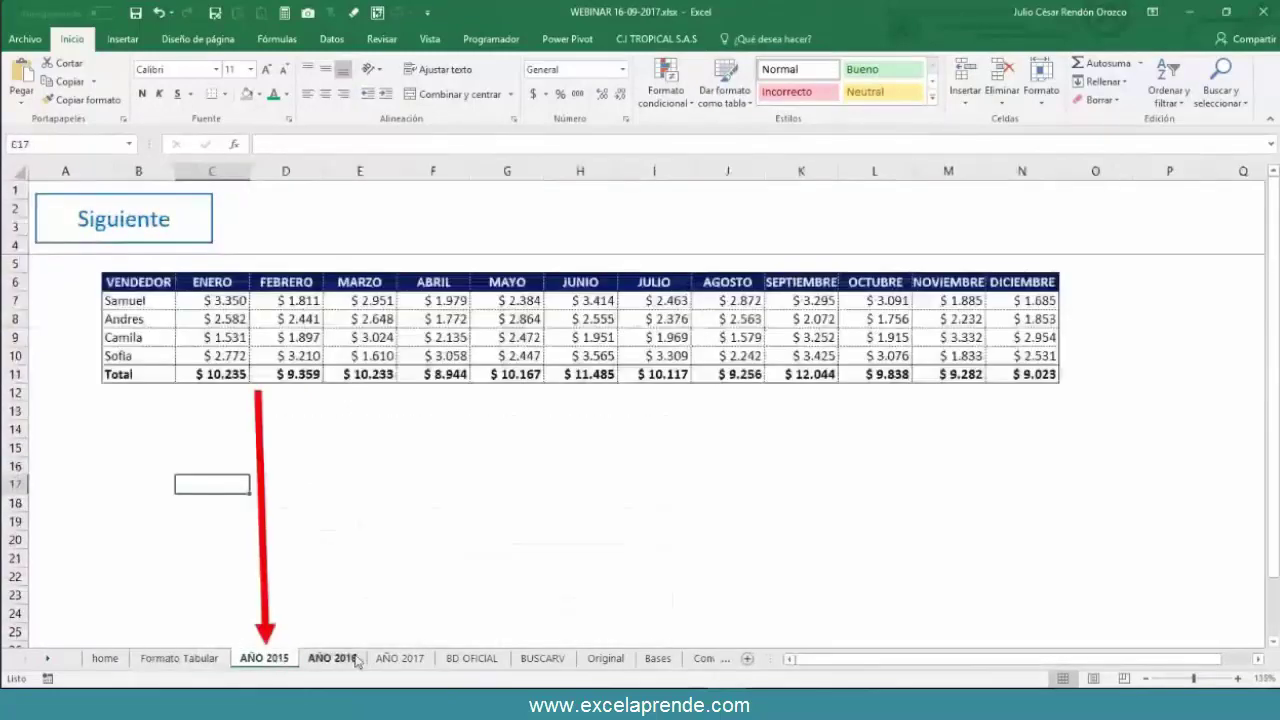
left_click(340, 658)
left_click(400, 658)
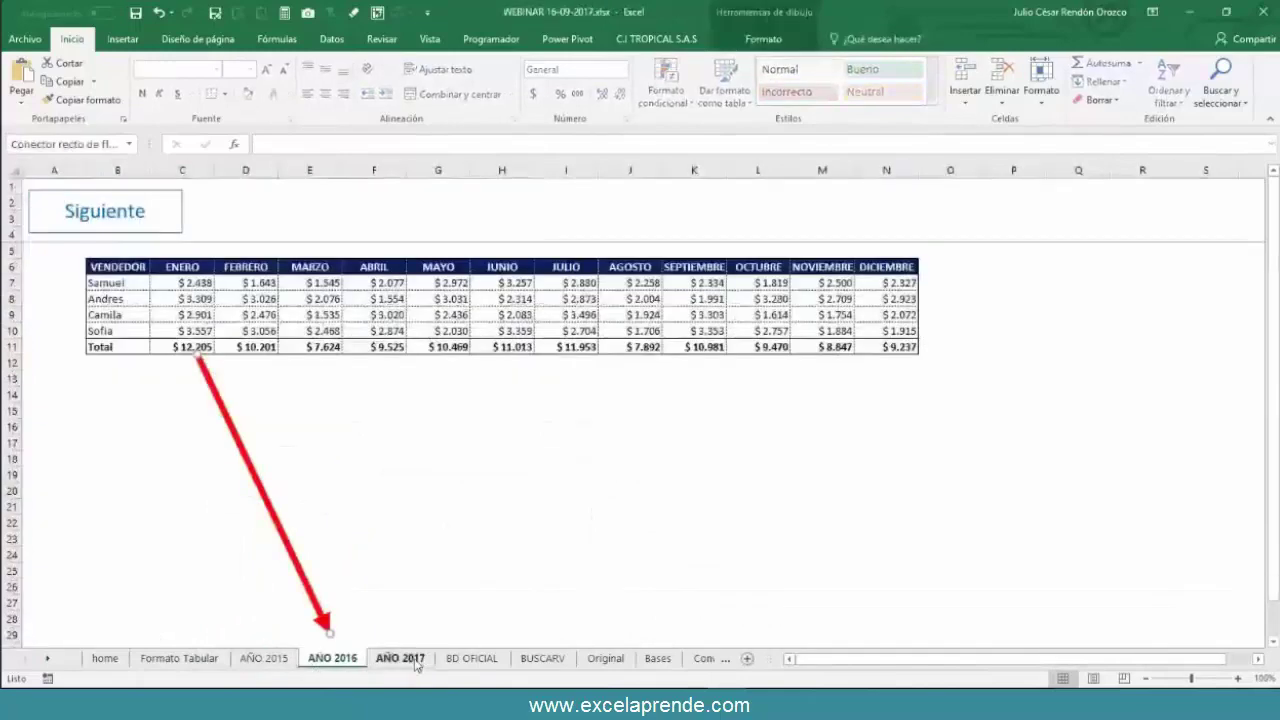
left_click(410, 660)
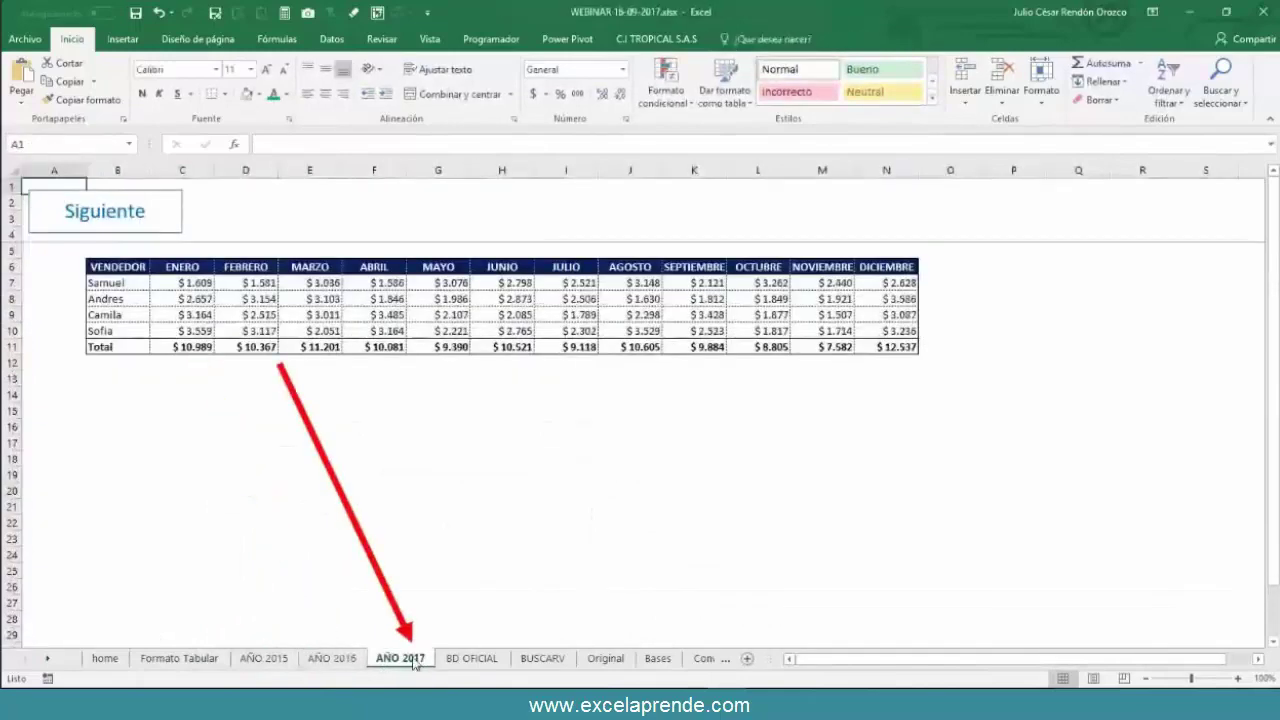
left_click(471, 658)
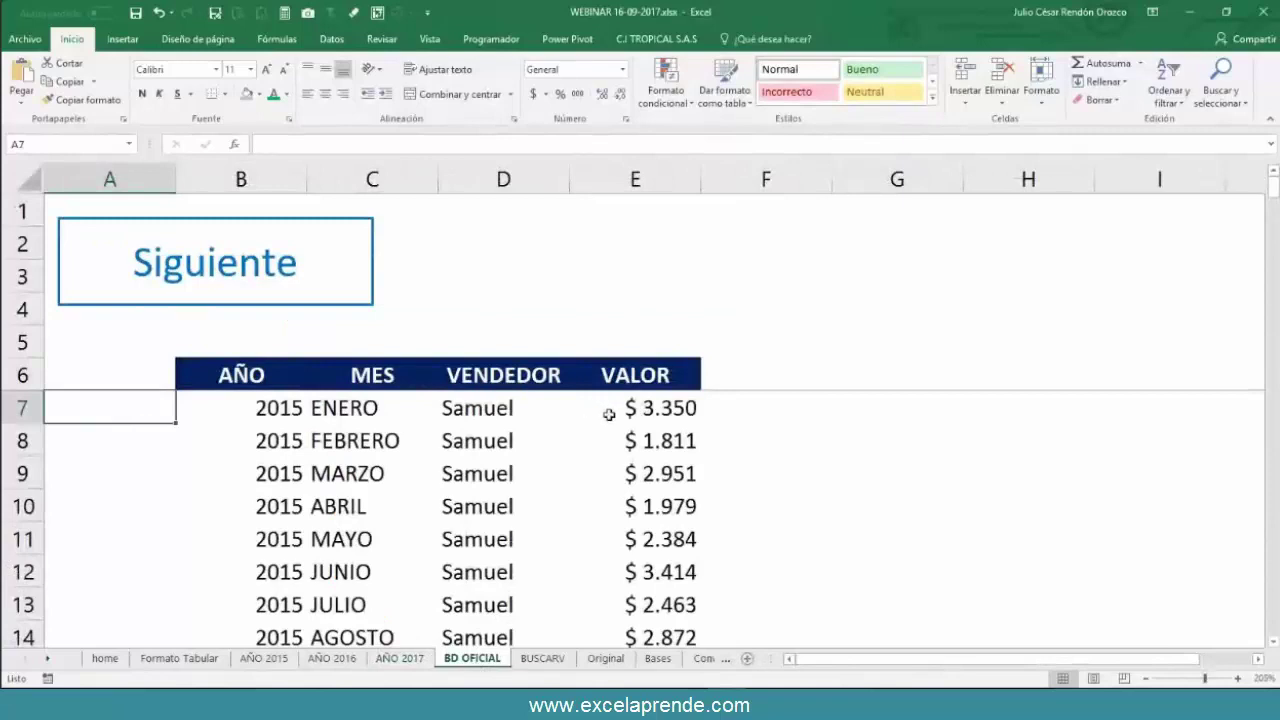
- Scroll through the BD OFICIAL data, selecting parts of the AÑO and MES columns
scroll(609, 416, "down", 1)
scroll(609, 416, "down", 1)
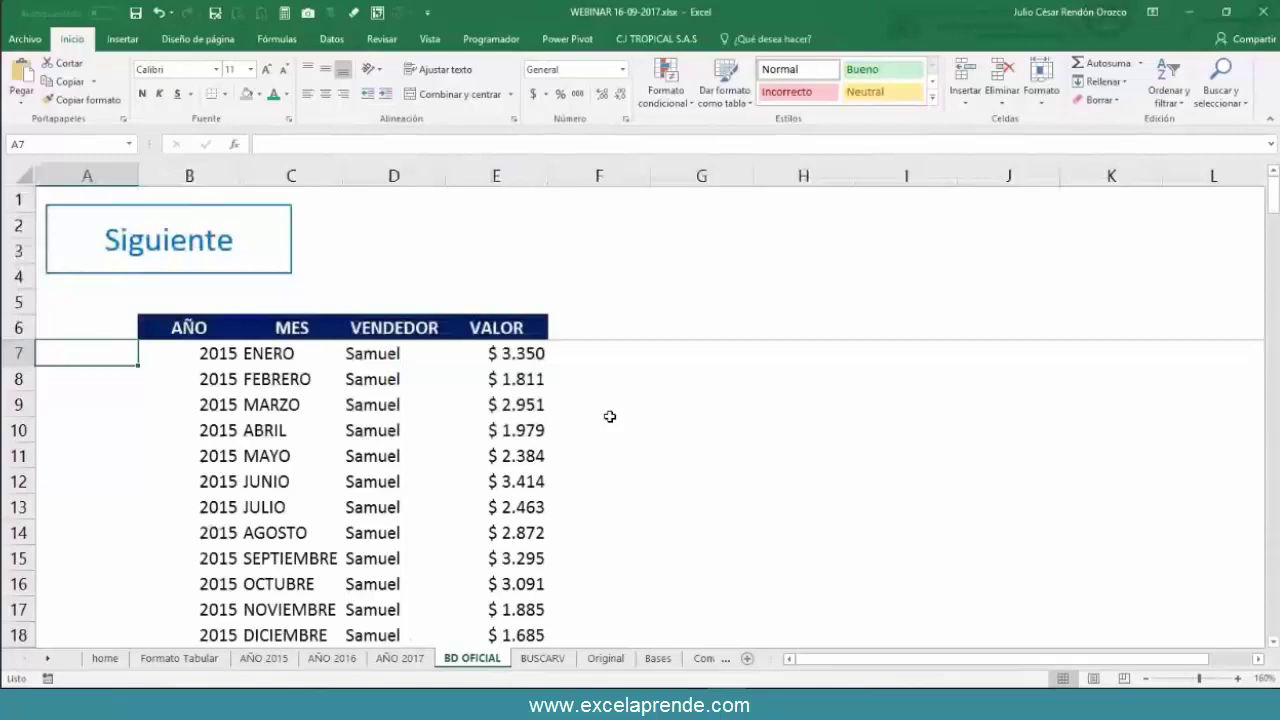
left_click_drag(189, 327, 189, 533)
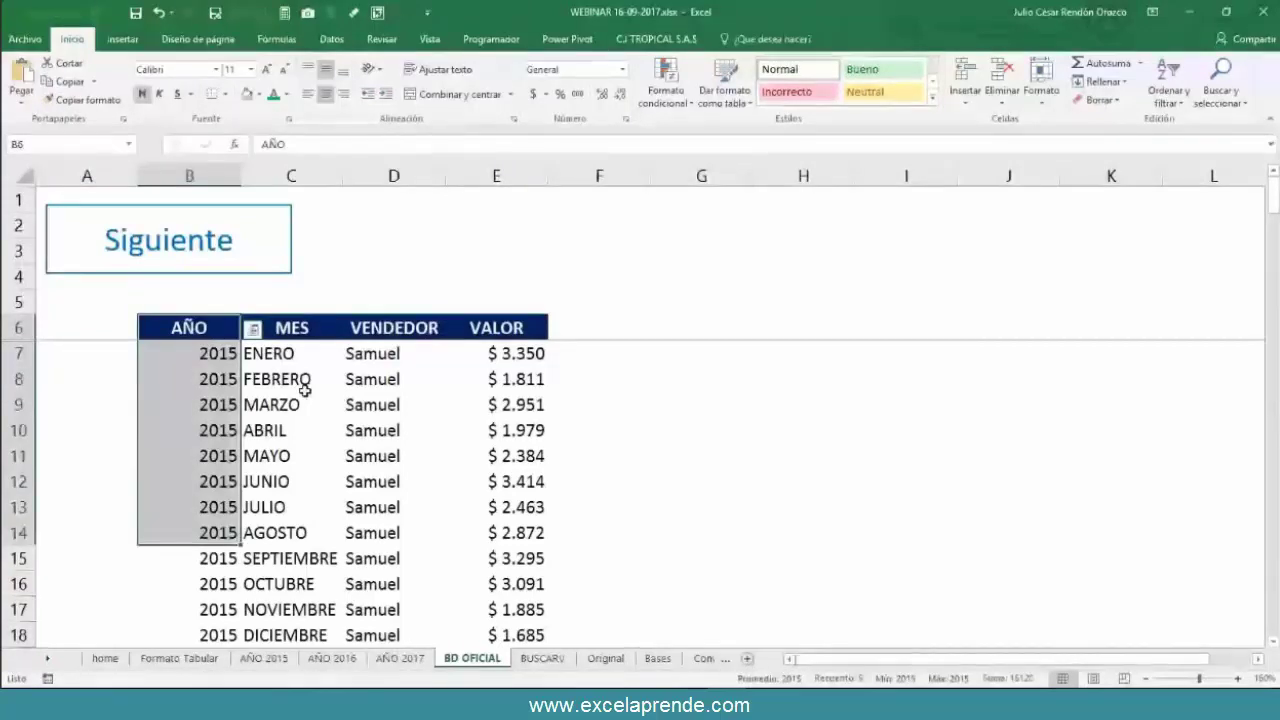
left_click_drag(291, 327, 300, 558)
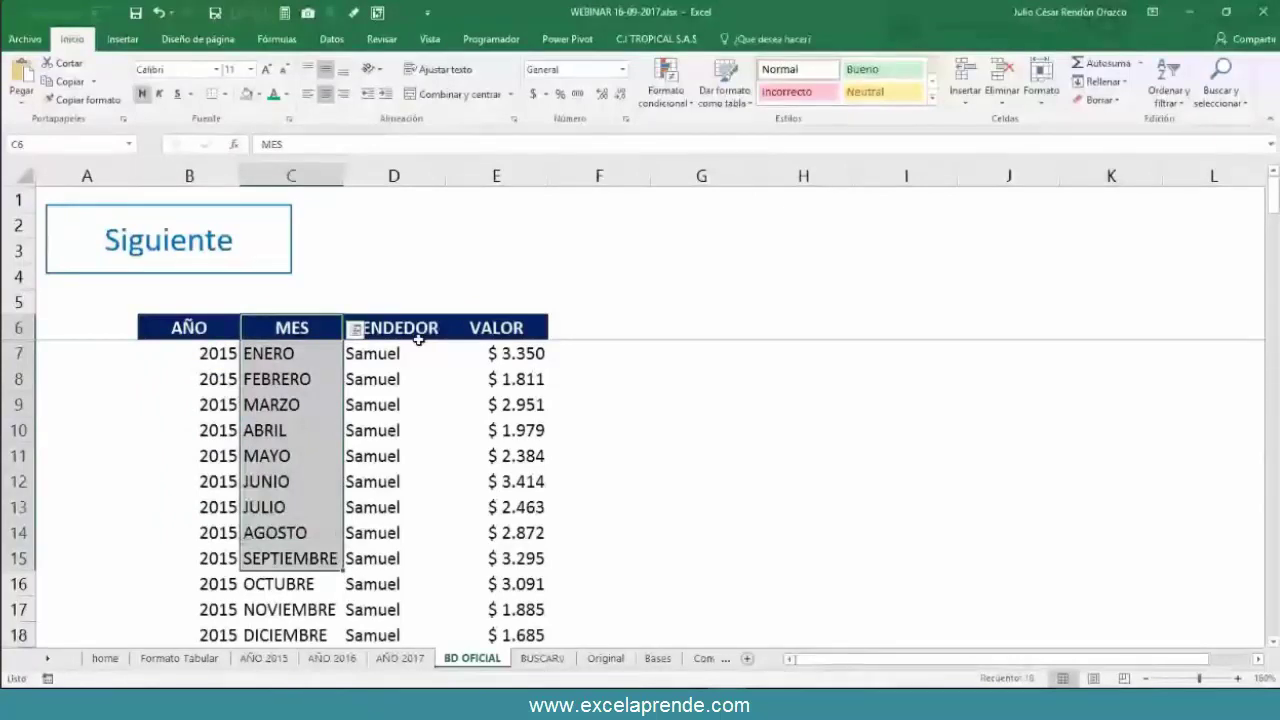
scroll(418, 340, "down", 3)
left_click_drag(205, 455, 234, 522)
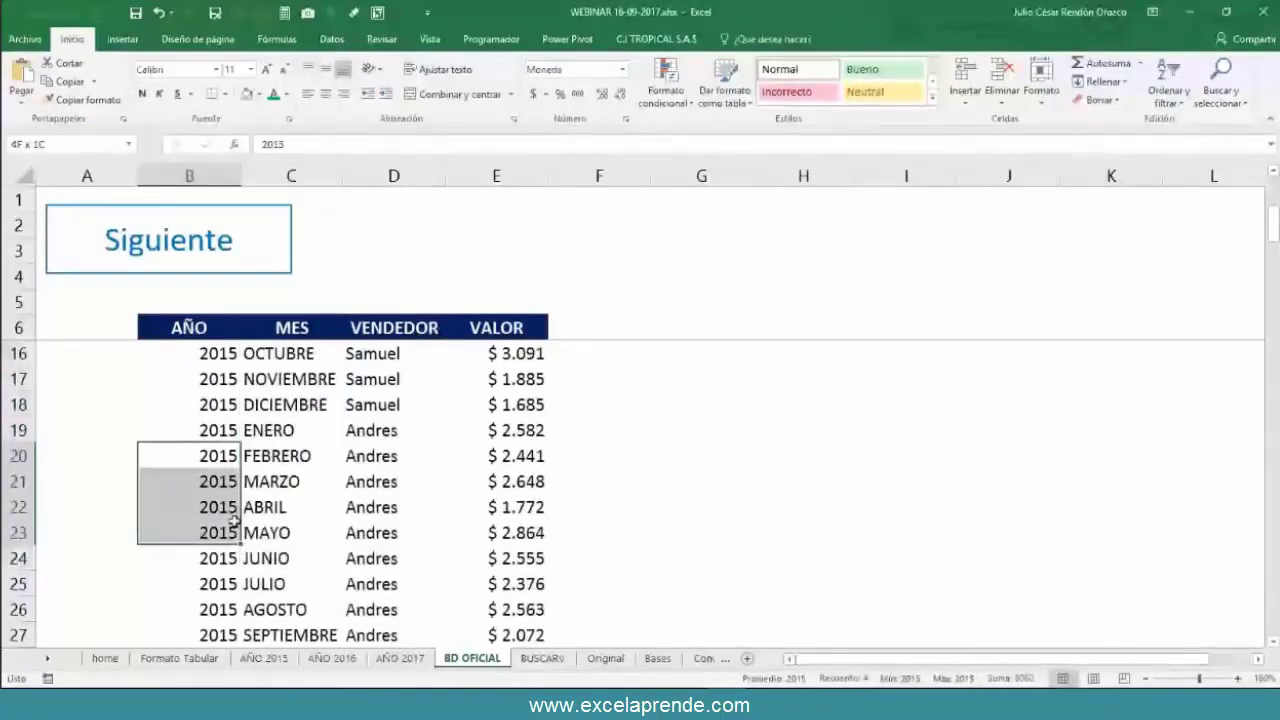
key("ctrl+Home")
scroll(258, 499, "down", 2, "ctrl")
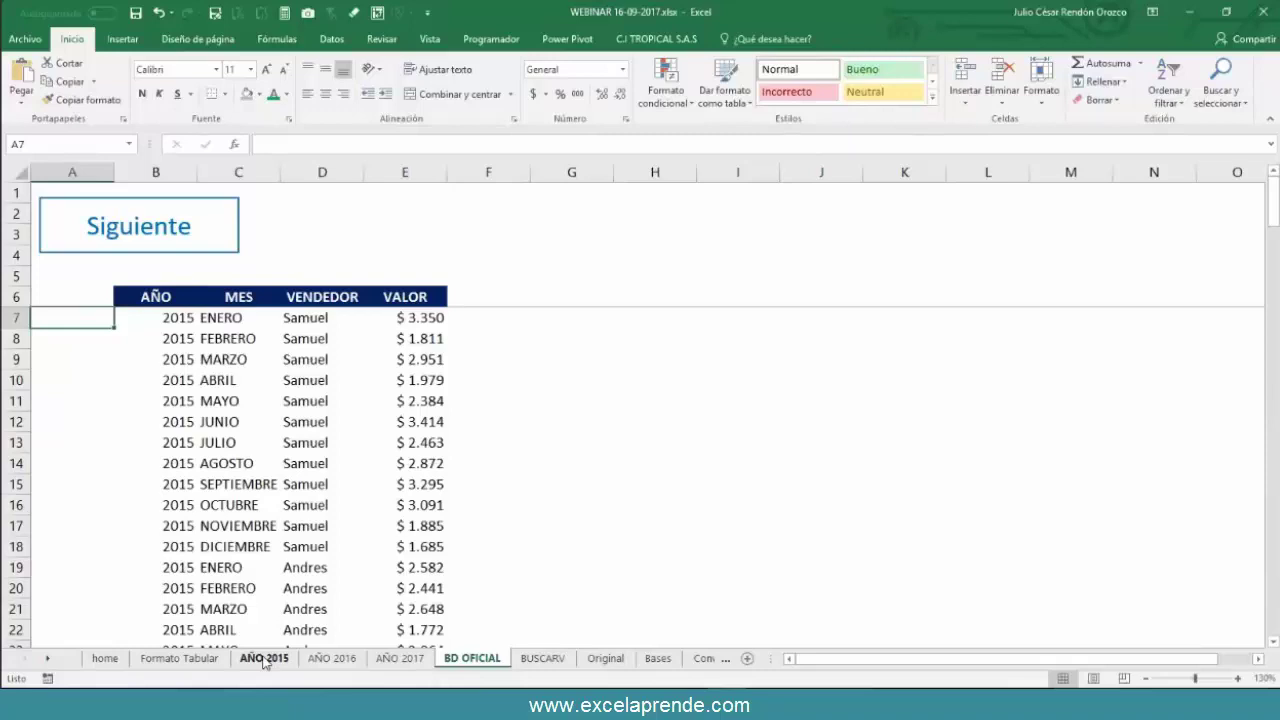
left_click_drag(264, 662, 476, 664)
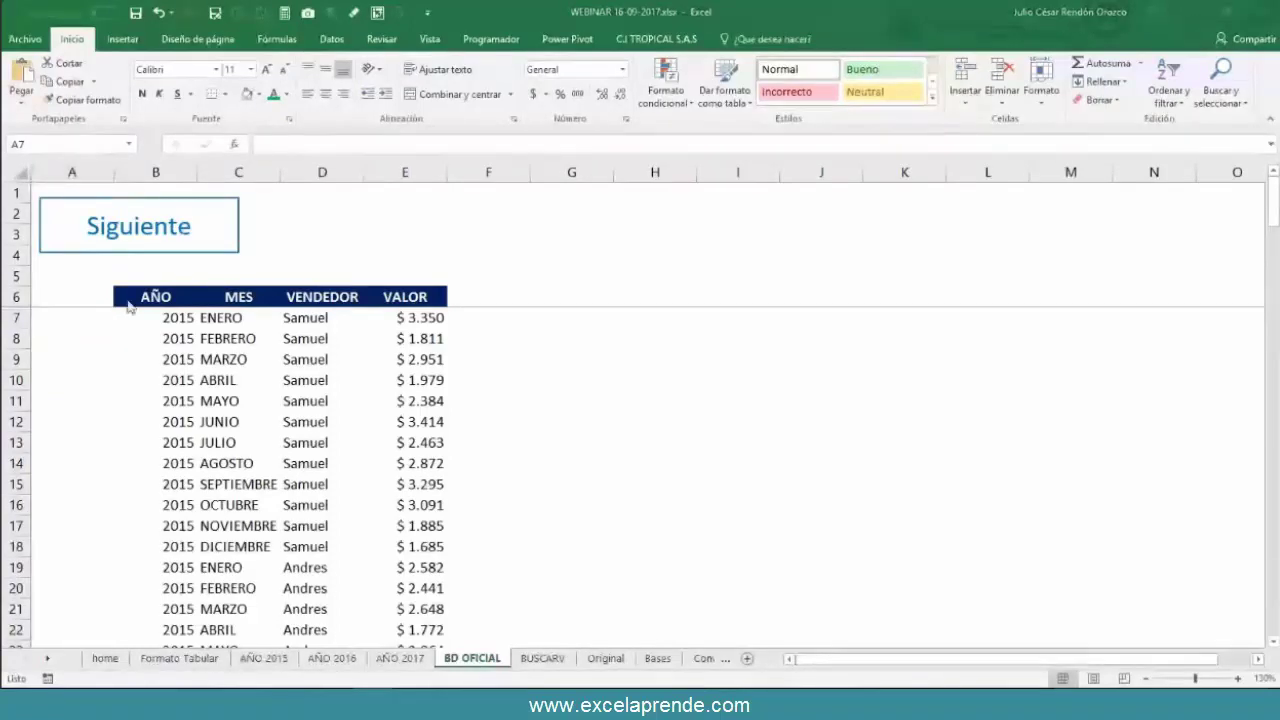
- Select the full sales table B6:E150 from the AÑO header
left_click(160, 295)
key("ctrl+shift+Right")
key("ctrl+shift+Down")
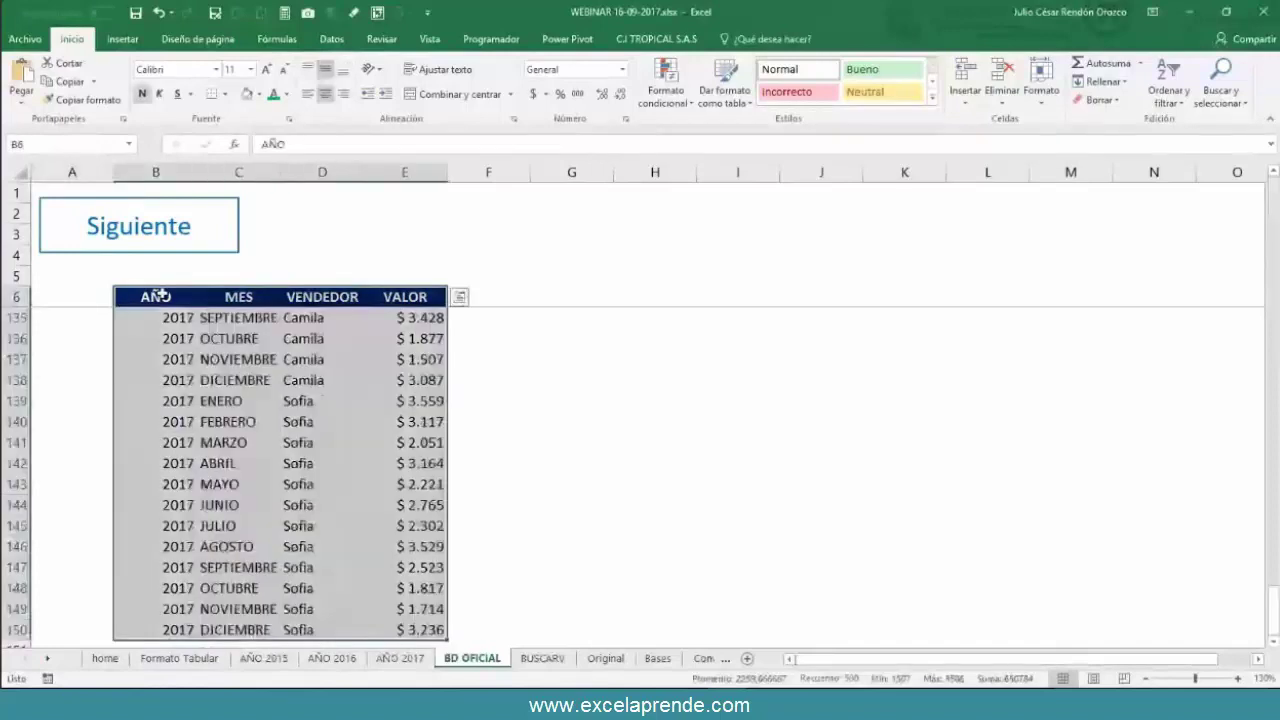
left_click(118, 42)
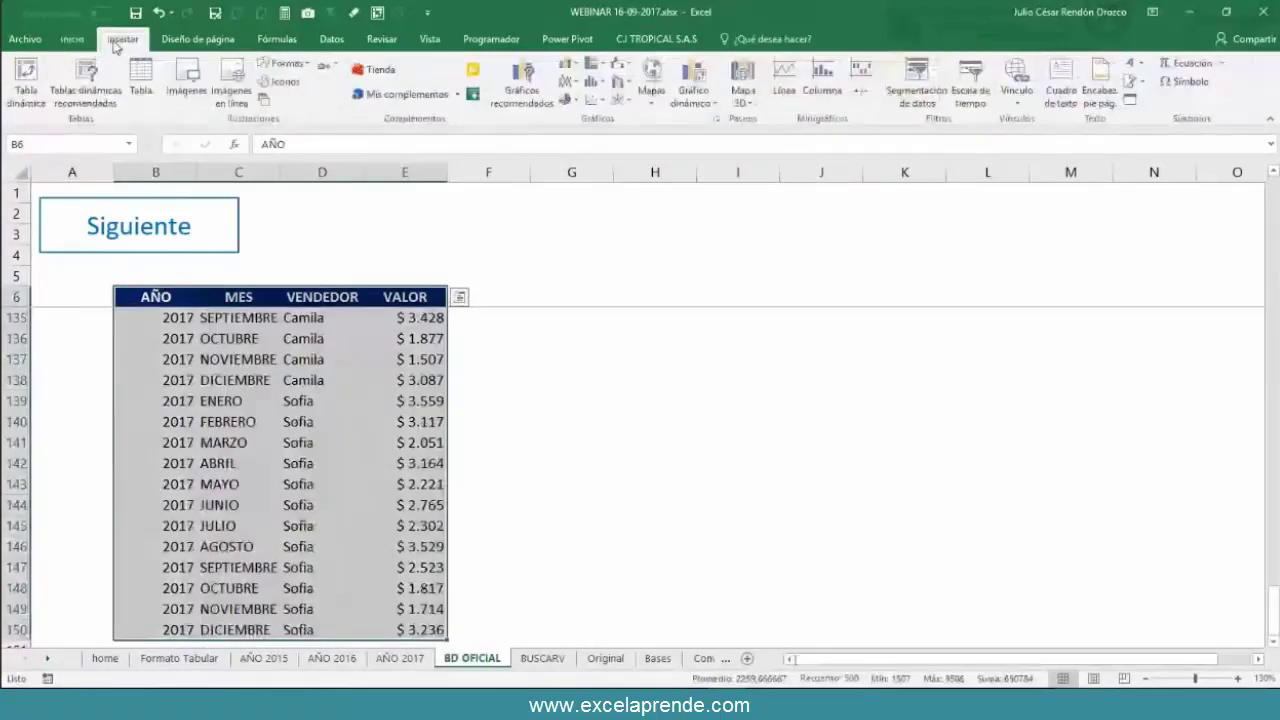
- Create a pivot table on a new sheet with AÑO rows, MES columns and summed VALOR
left_click(26, 78)
left_click(806, 318)
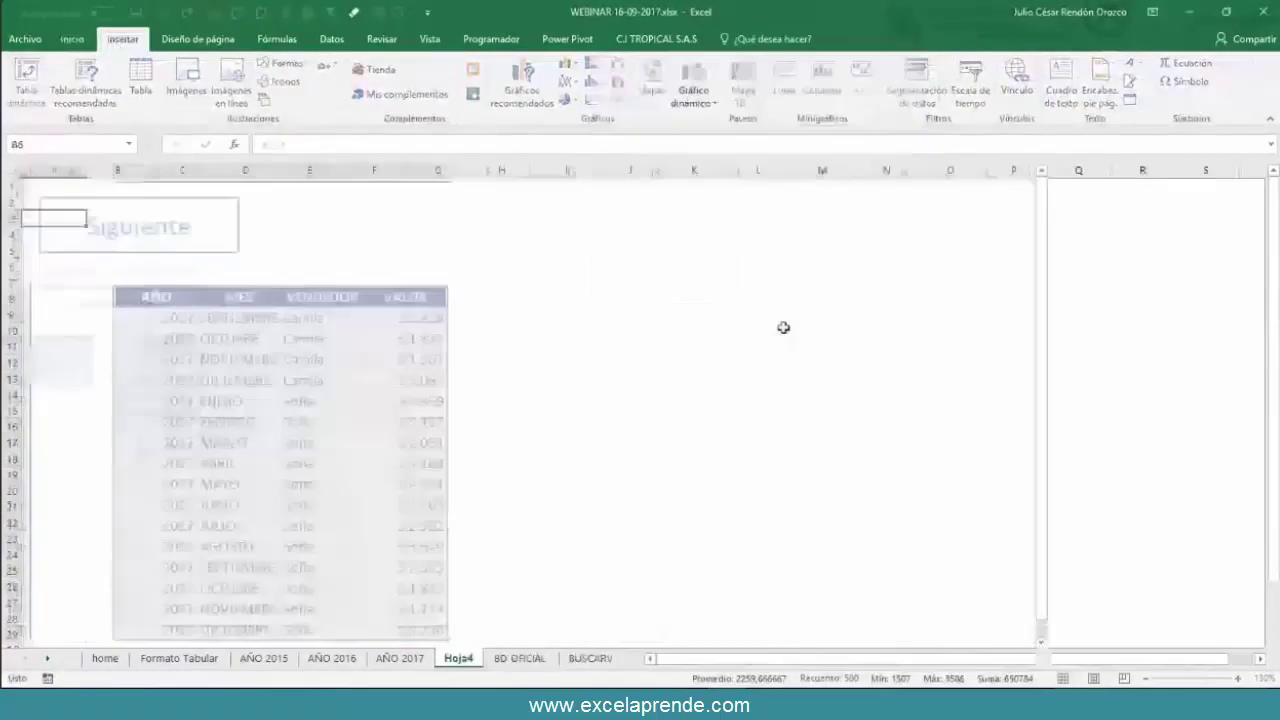
left_click_drag(1087, 269, 1088, 588)
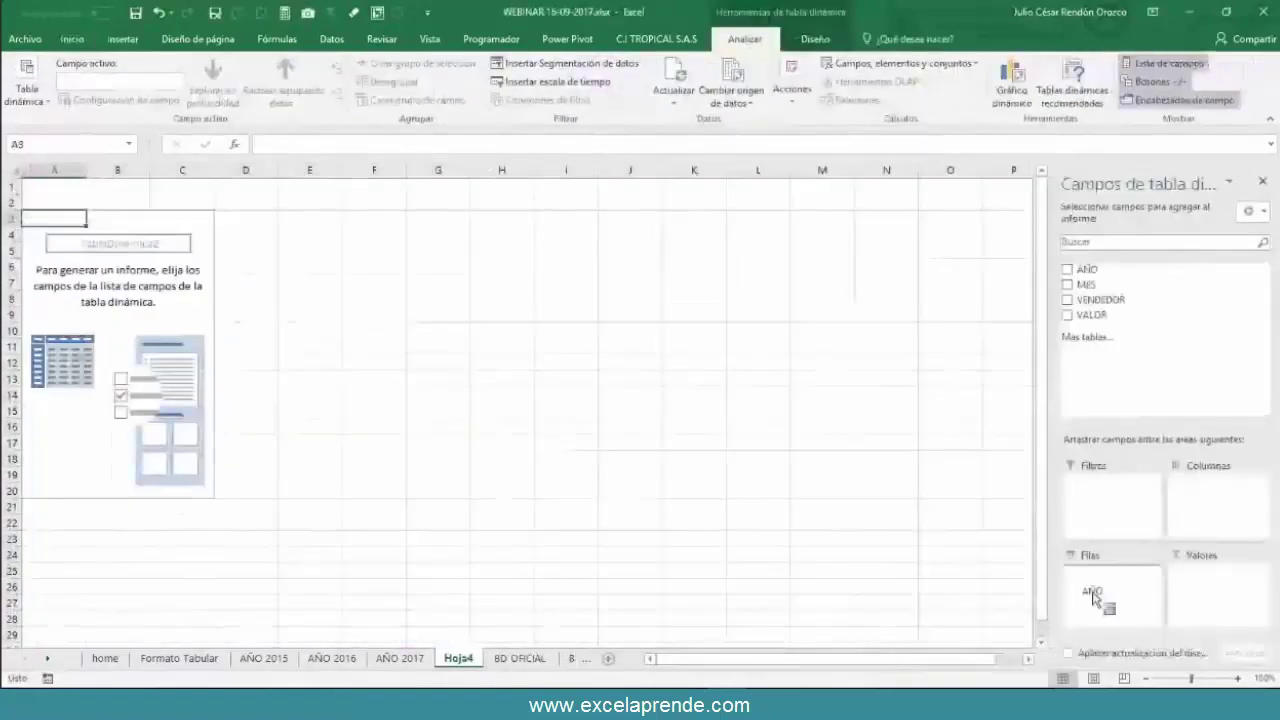
left_click_drag(1089, 287, 1225, 495)
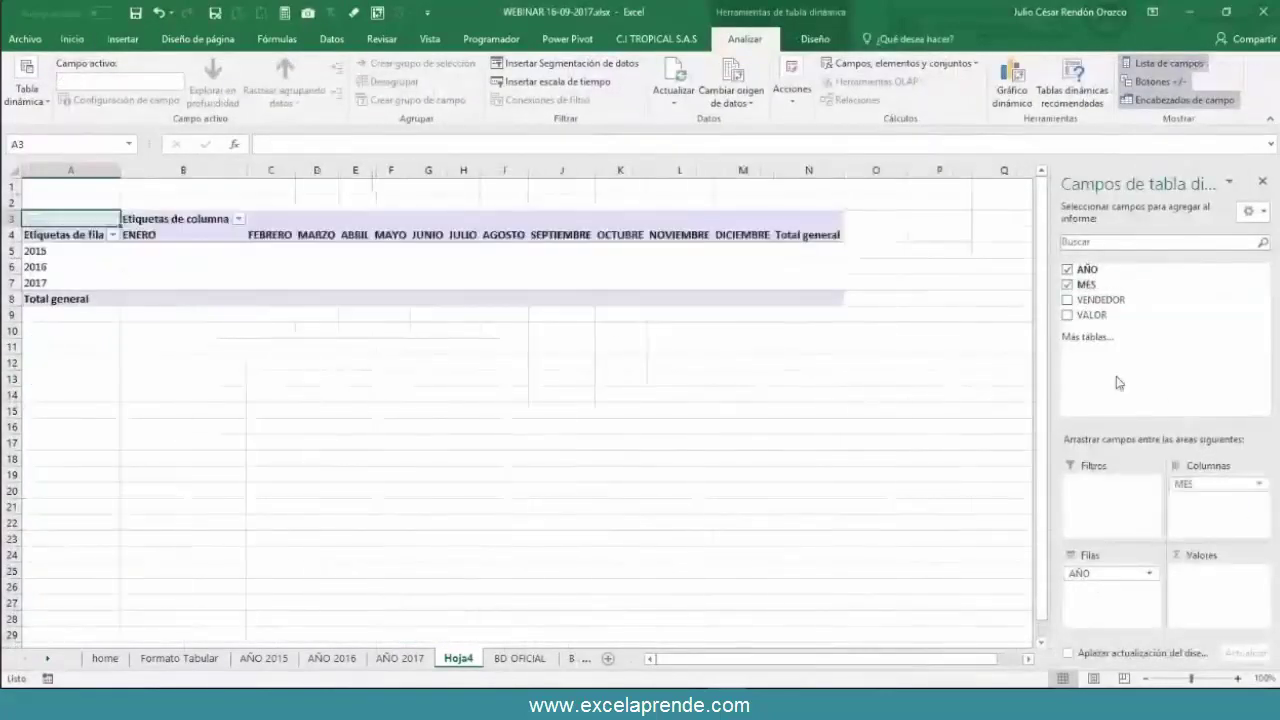
left_click_drag(1210, 594, 1210, 594)
- Choose the Moneda number format in the Suma de VALOR value field settings
left_click(1258, 573)
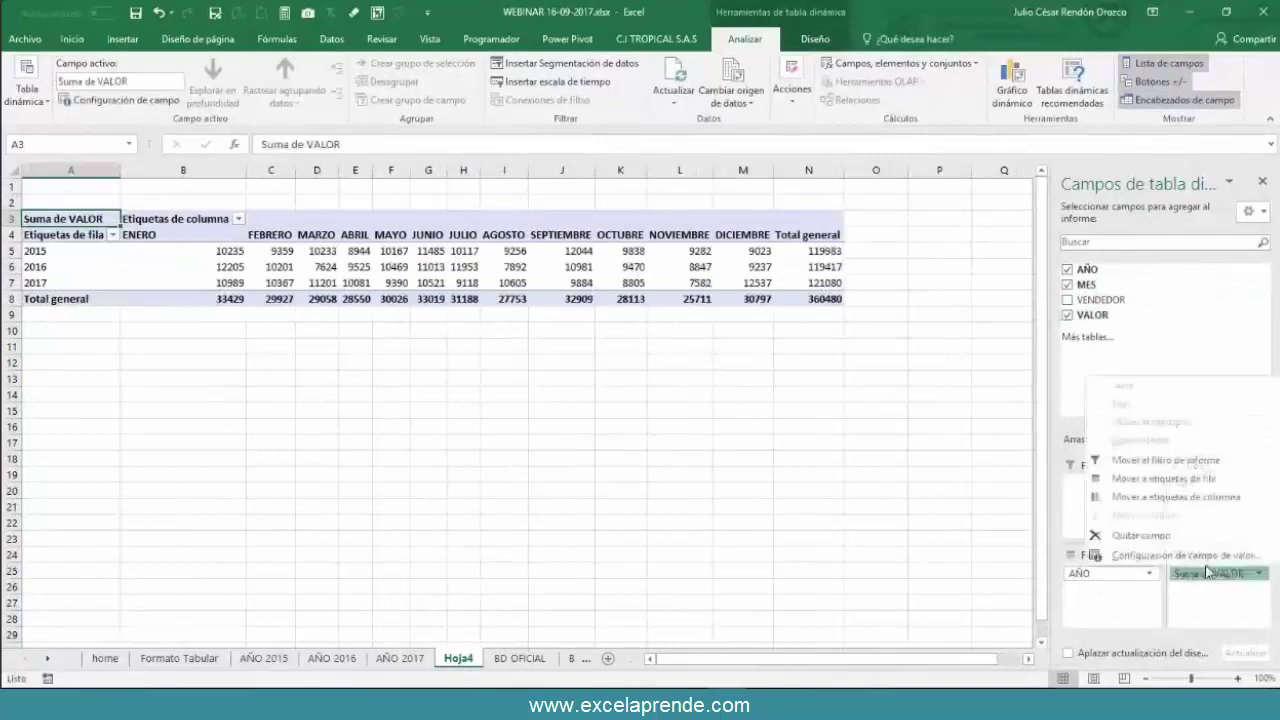
left_click(1130, 545)
left_click(646, 307)
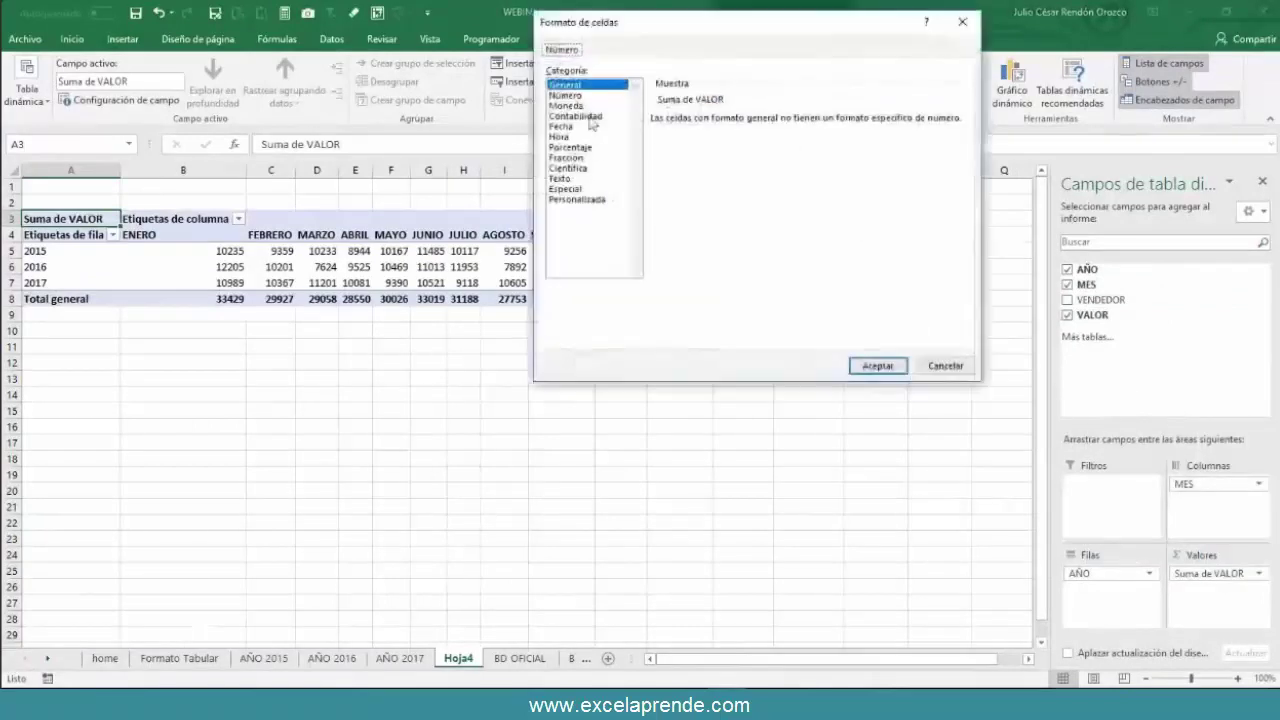
left_click(576, 107)
- Apply the currency format to the pivot's VALOR sums and narrow column B
left_click(865, 364)
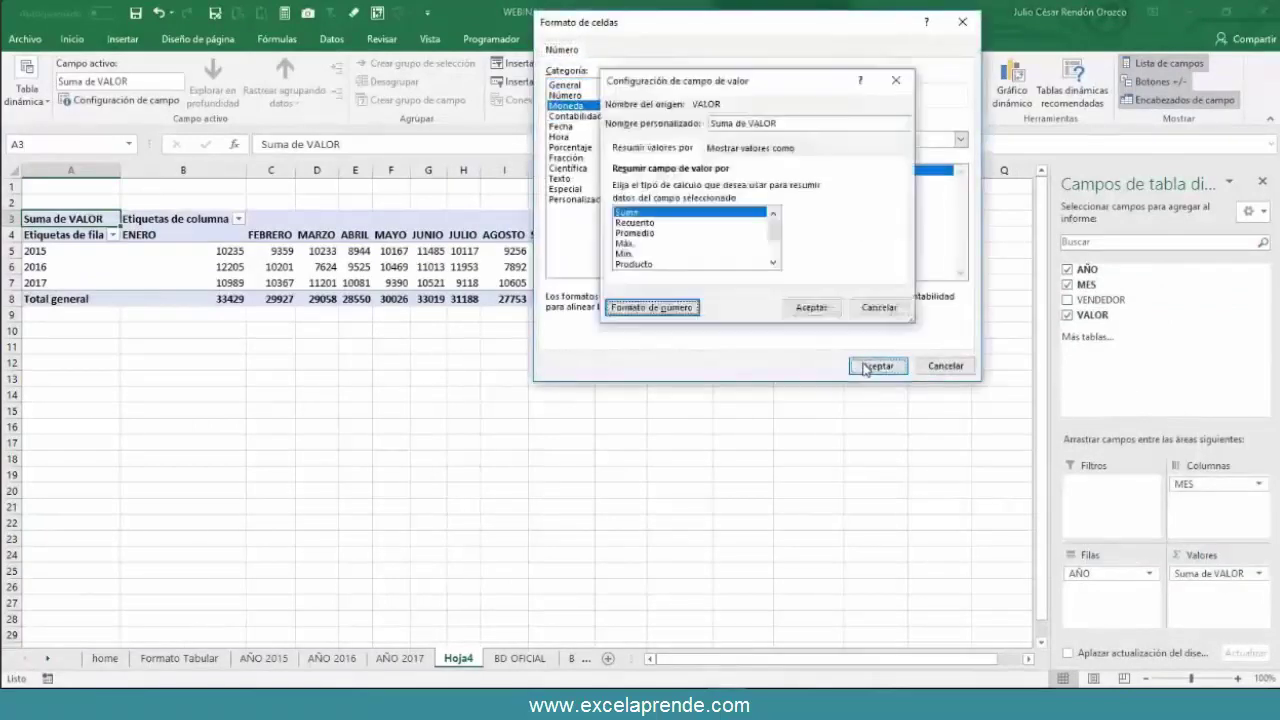
left_click(812, 308)
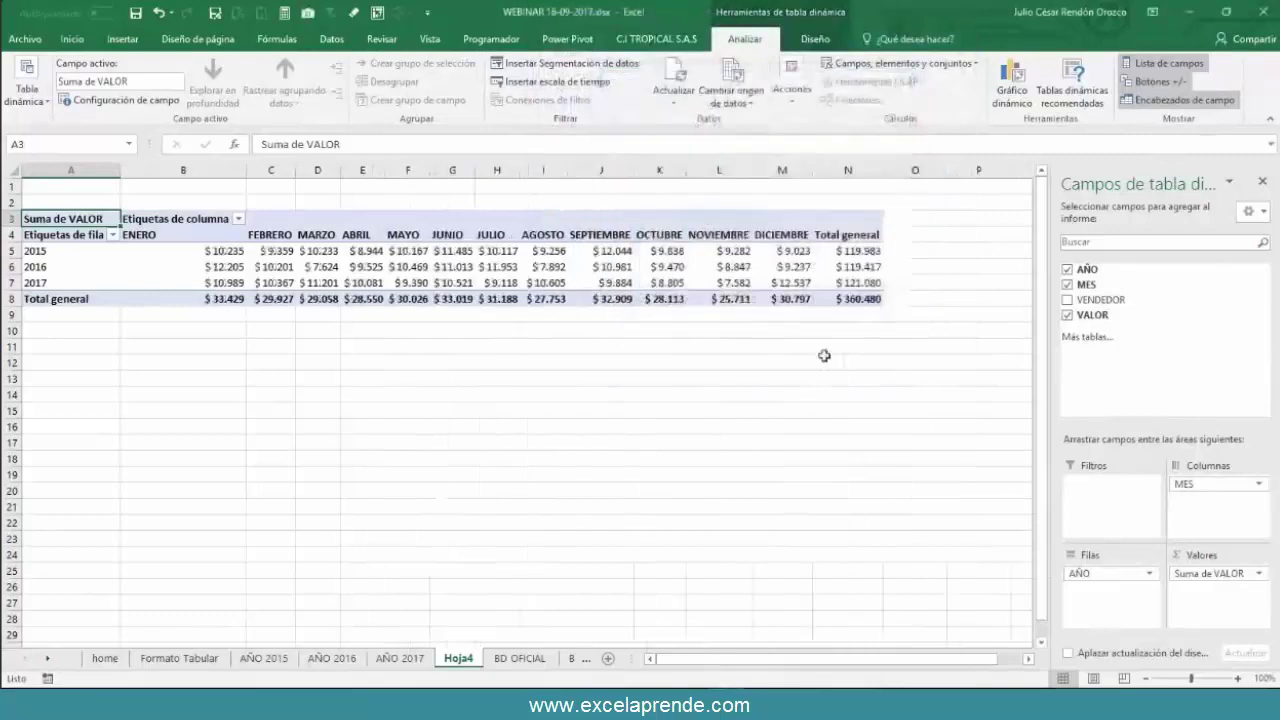
left_click(770, 430)
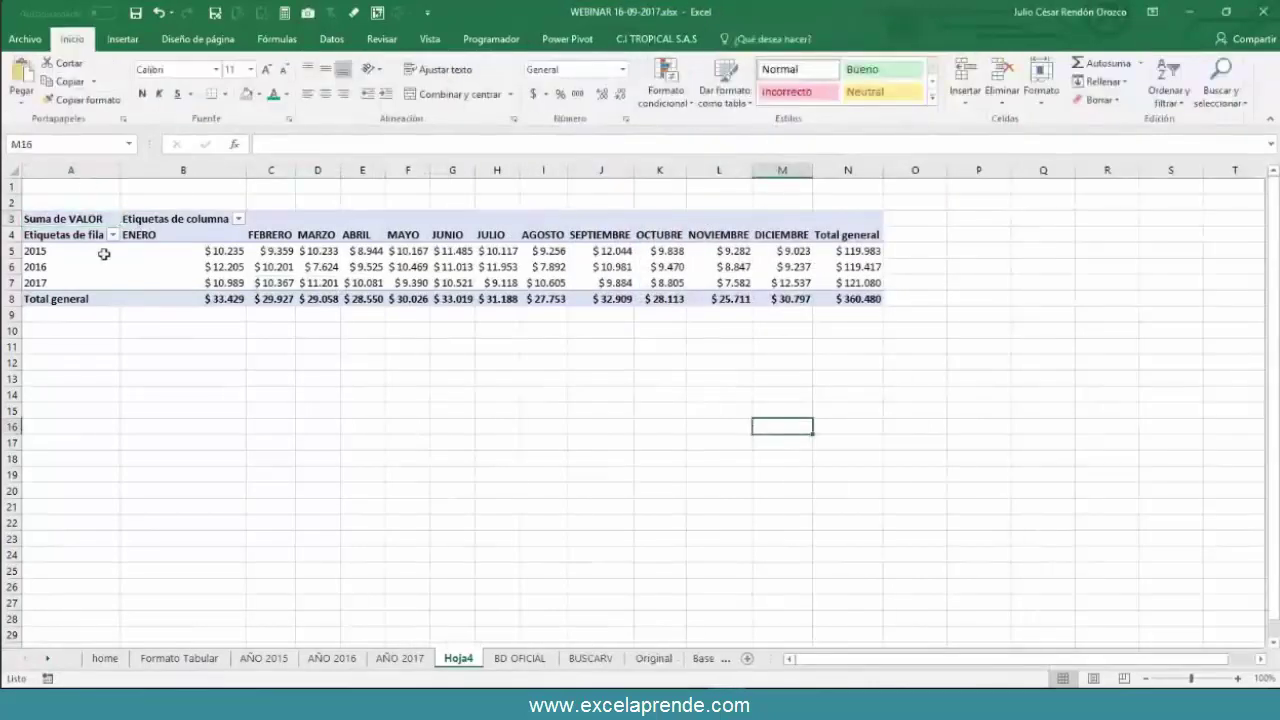
left_click_drag(246, 170, 166, 170)
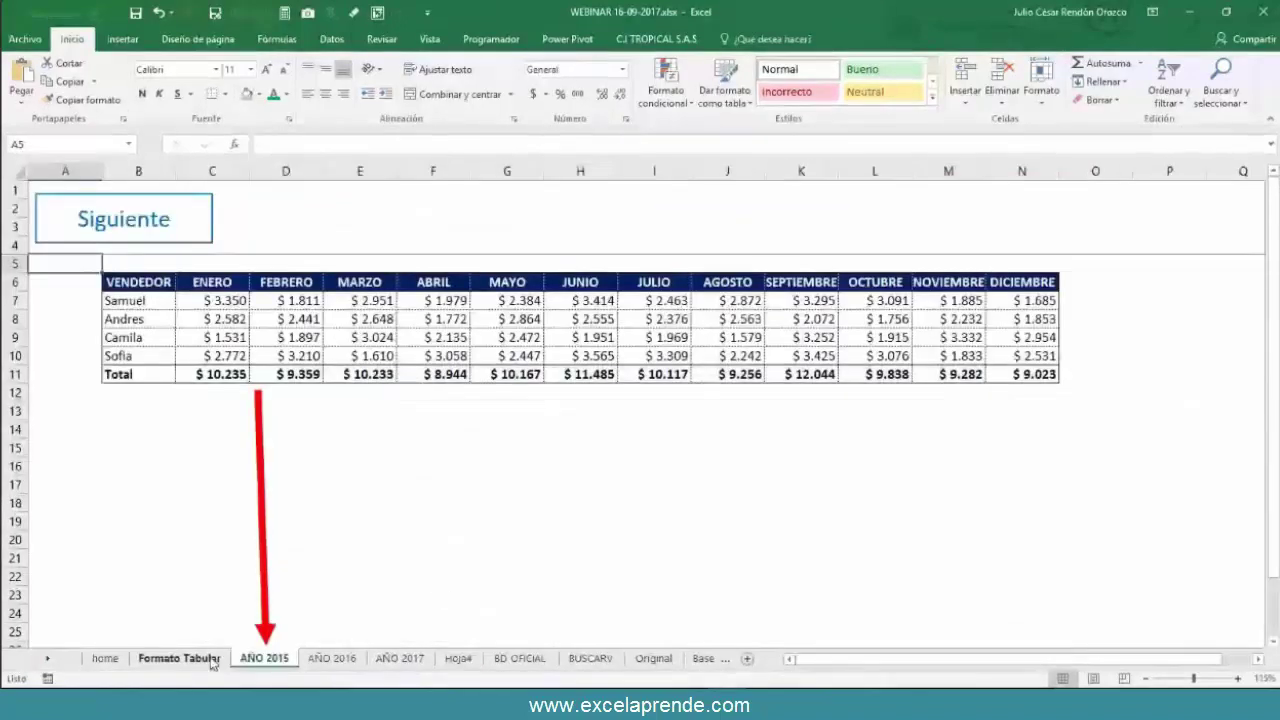
- Scroll down Hoja4, select a cell, then jump back to the top of the pivot table
scroll(699, 382, "down", 2, "ctrl")
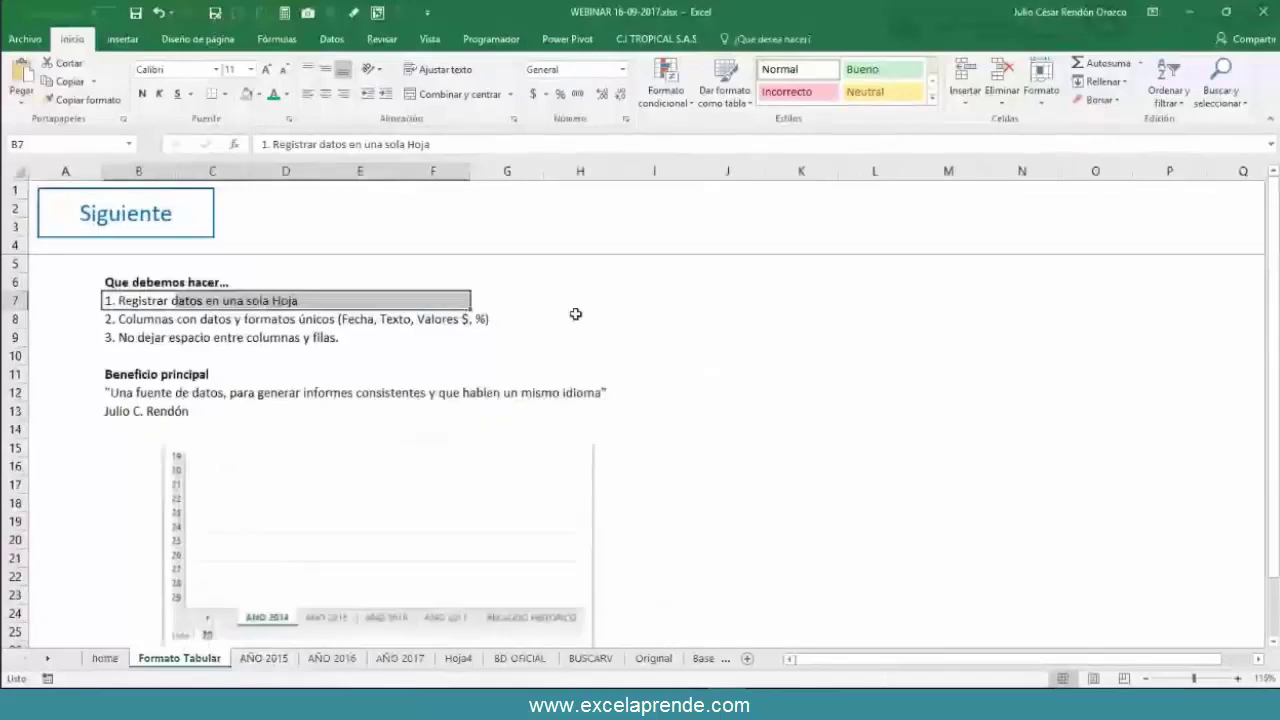
scroll(576, 314, "down", 1, "ctrl")
left_click(763, 312)
key("ctrl+Home")
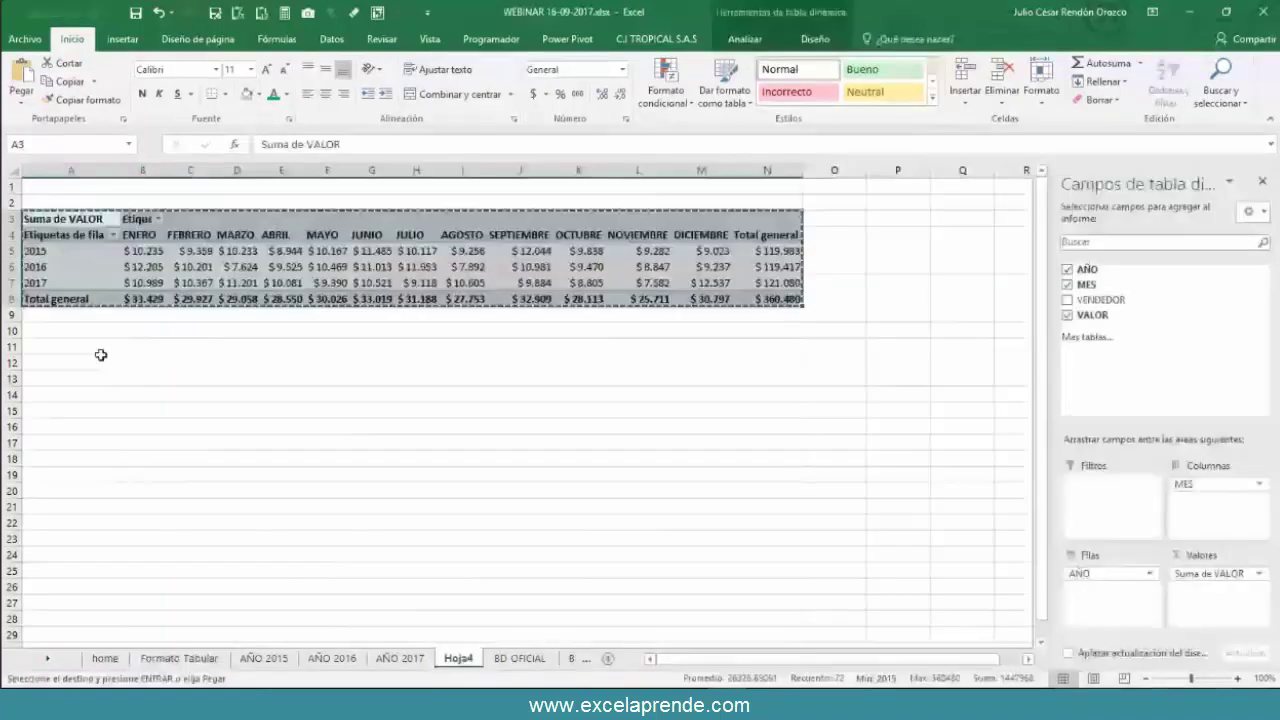
- Paste a copy of the pivot table at A11 with MES in rows and AÑO as a report filter
left_click(101, 352)
key("ctrl+v")
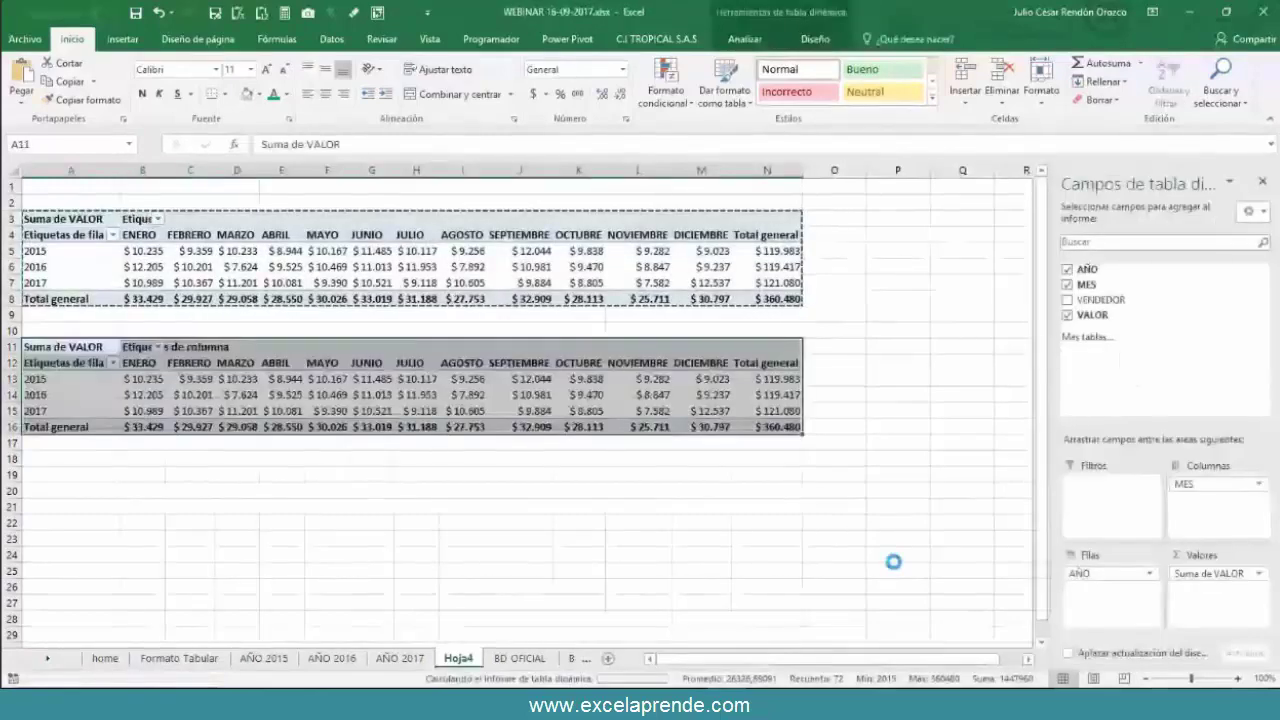
left_click_drag(1190, 484, 1108, 570)
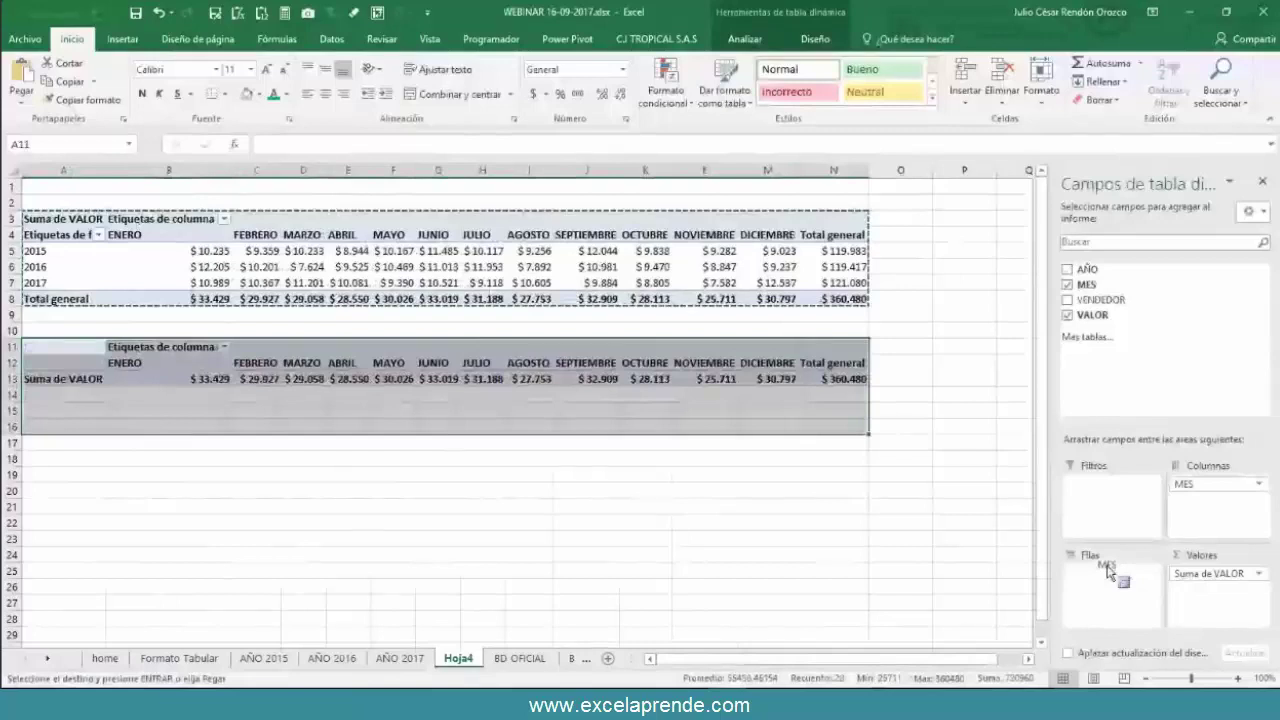
left_click_drag(1108, 570, 1108, 572)
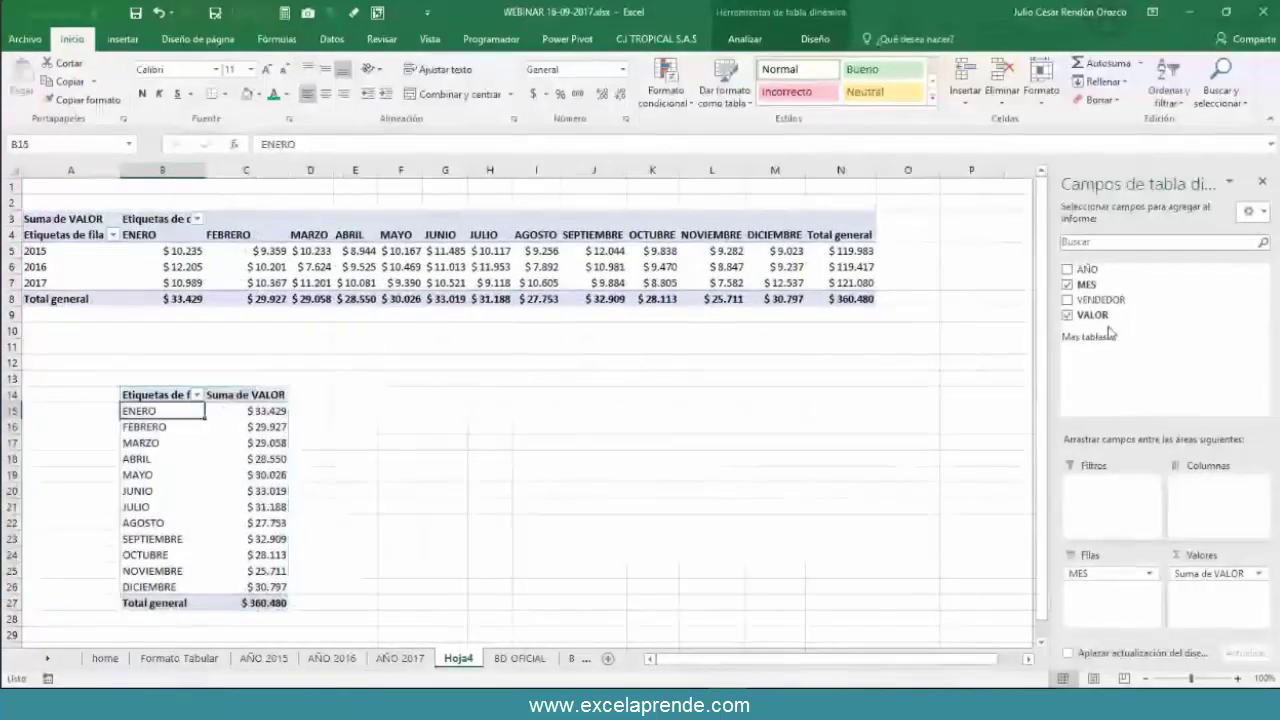
left_click_drag(1087, 269, 1095, 490)
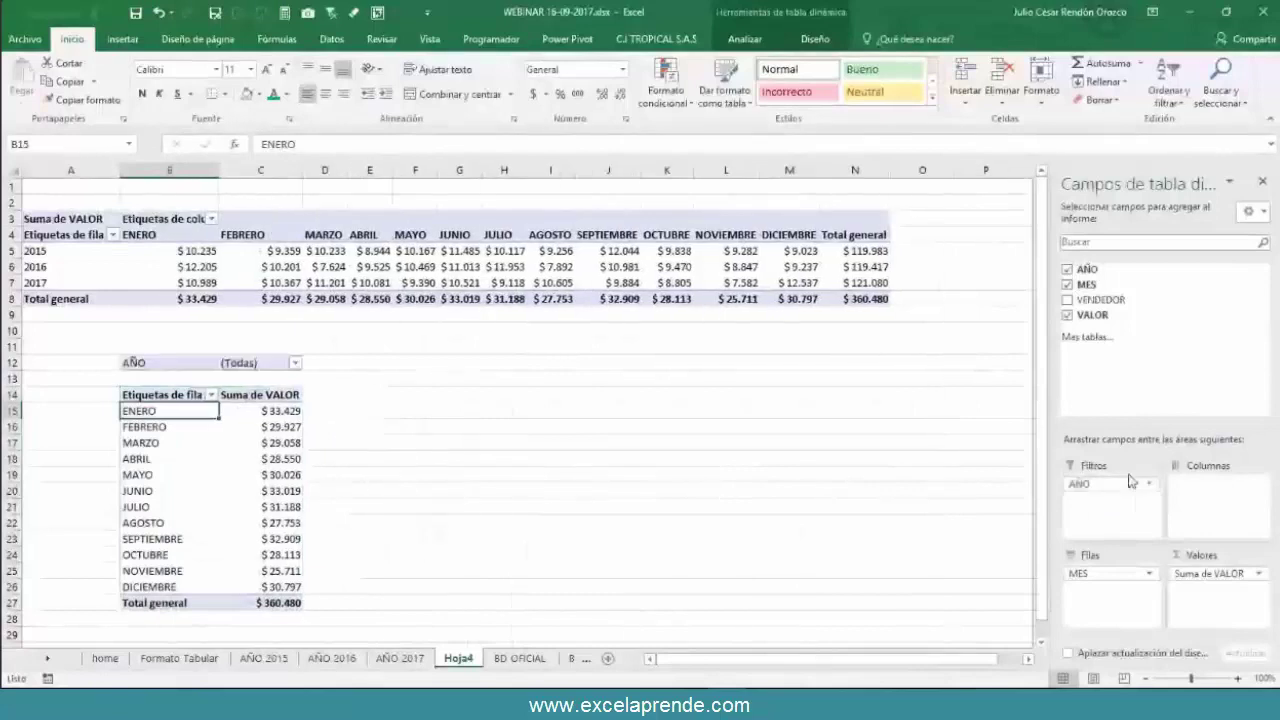
- Test the AÑO report filter by showing 2015, then 2016
left_click(295, 362)
left_click(143, 412)
left_click(199, 565)
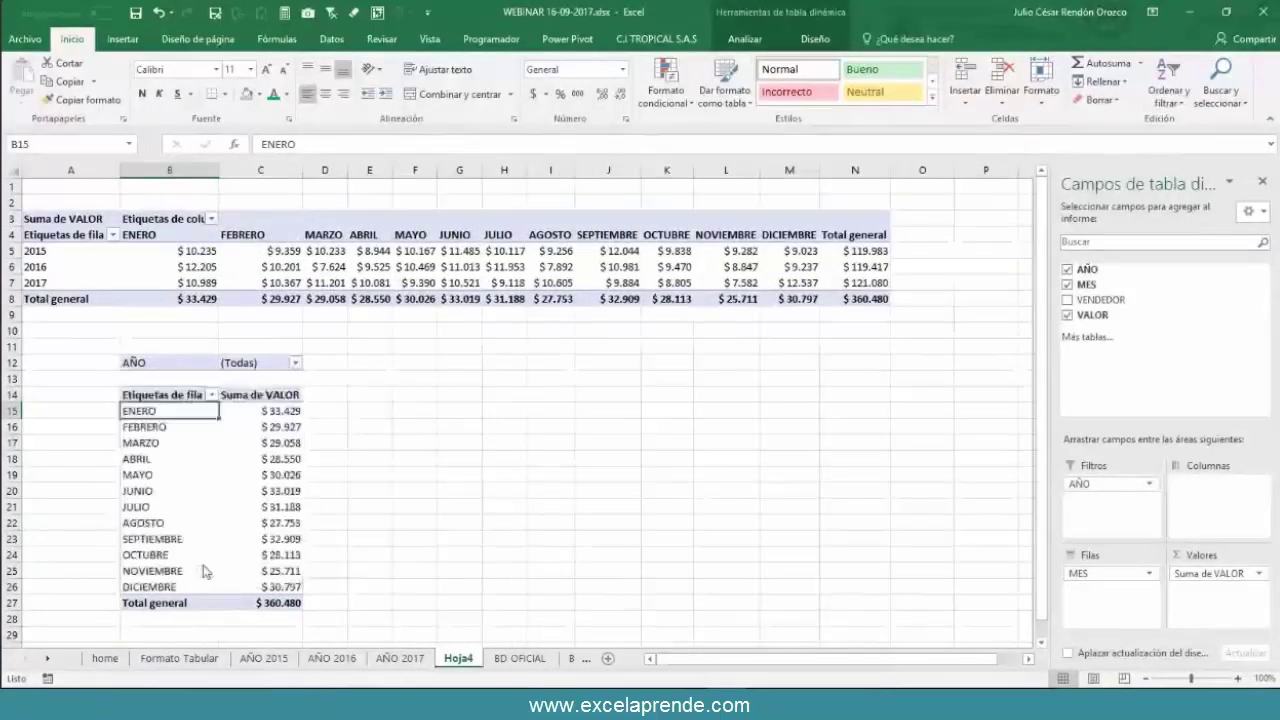
left_click(295, 362)
left_click(143, 428)
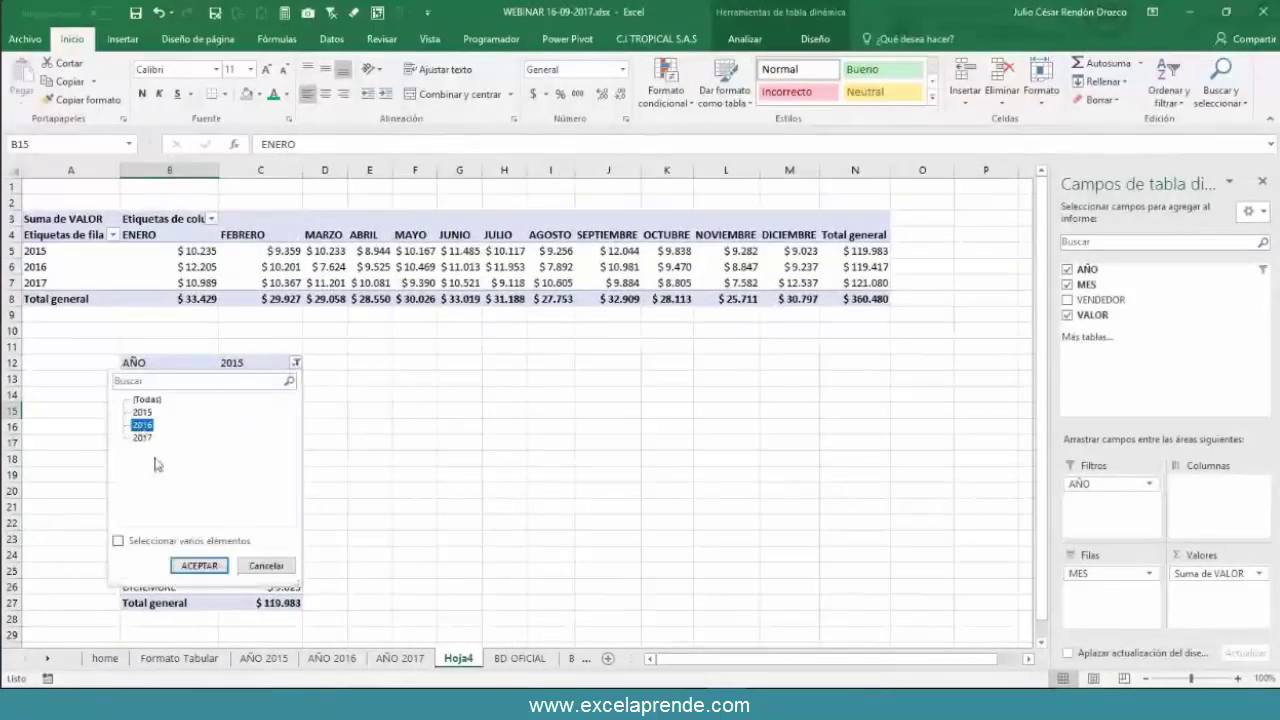
left_click(199, 565)
left_click(295, 362)
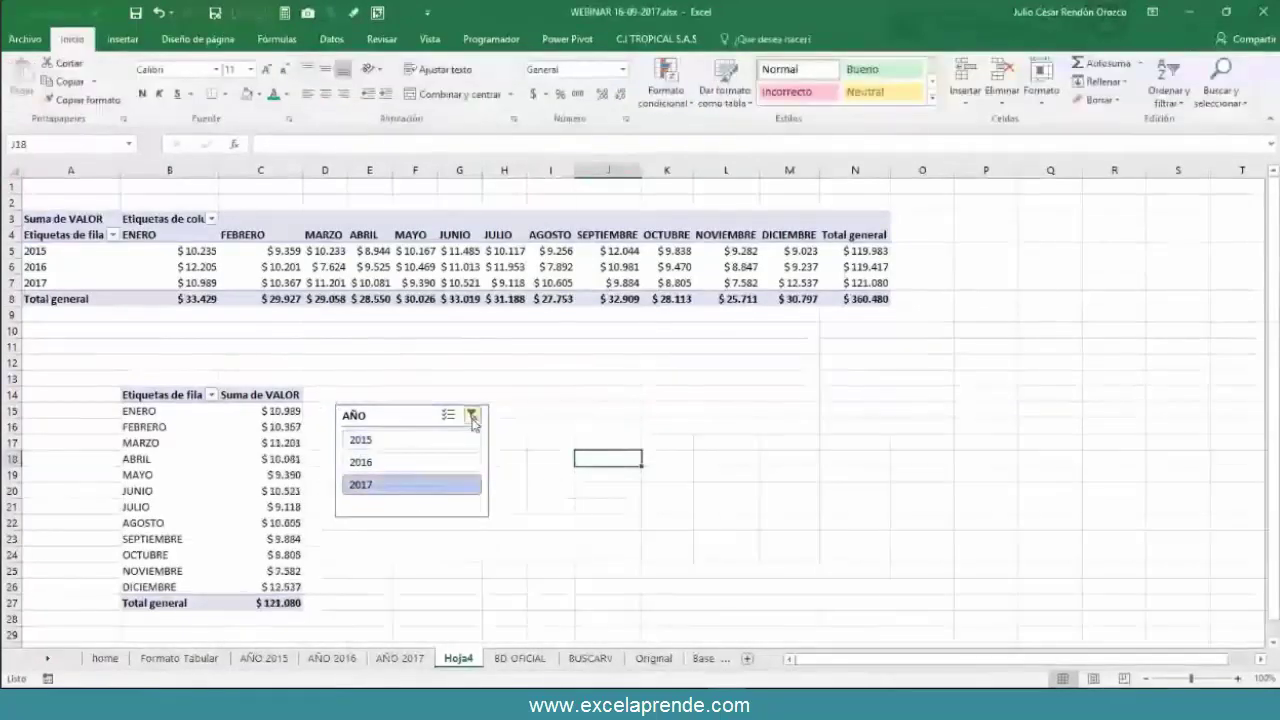
- Check the AÑO header on BD OFICIAL, then return to Formato Tabular and advance to AÑO 2015
left_click(519, 658)
key("ctrl+Home")
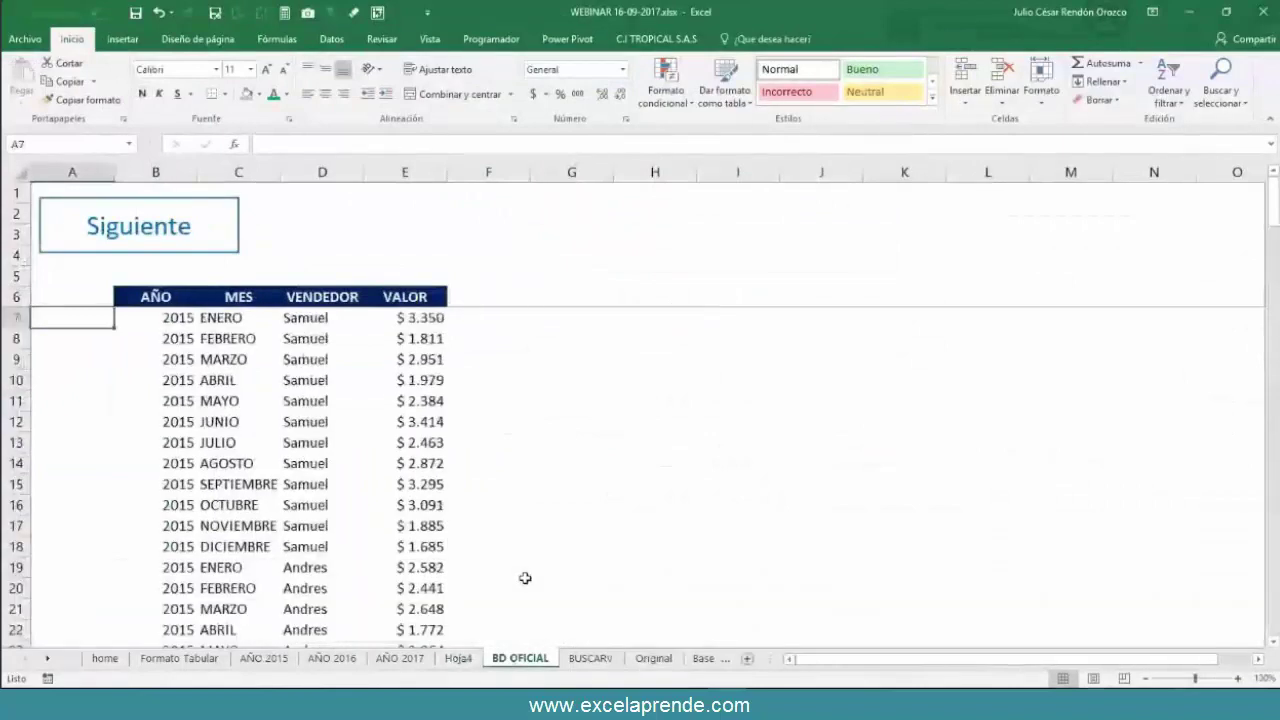
key("Up")
key("Right")
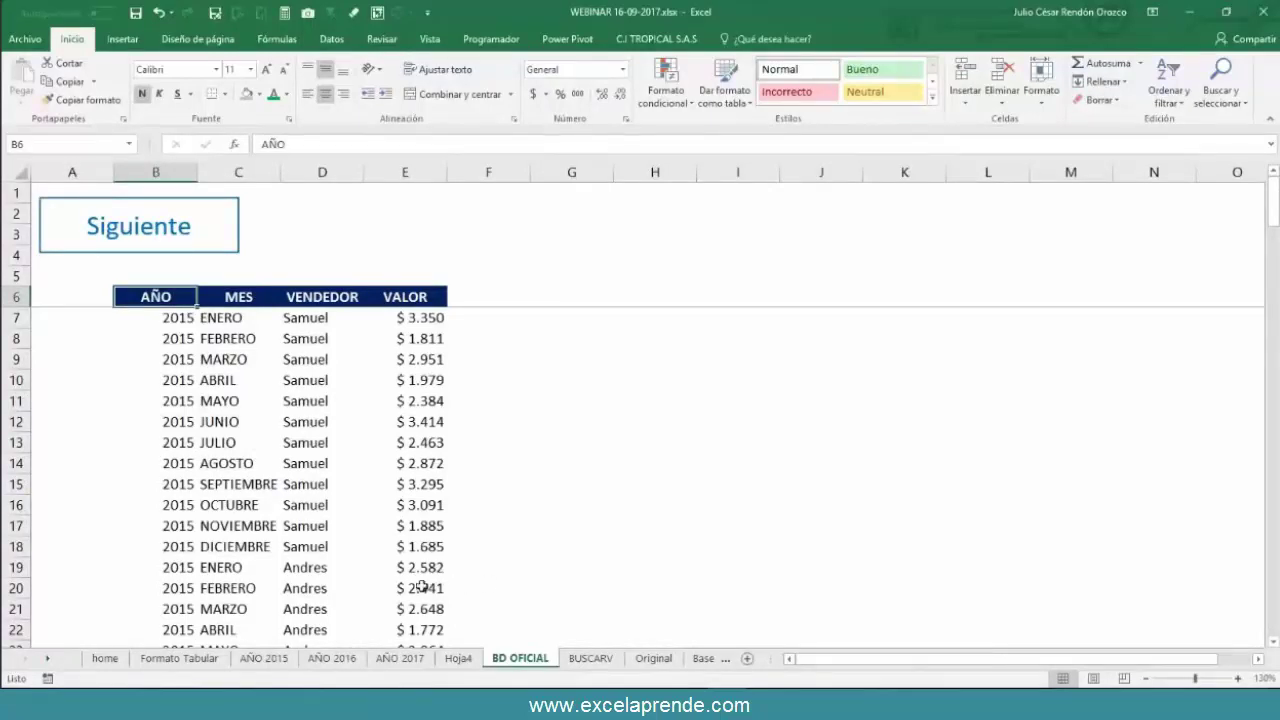
left_click(190, 658)
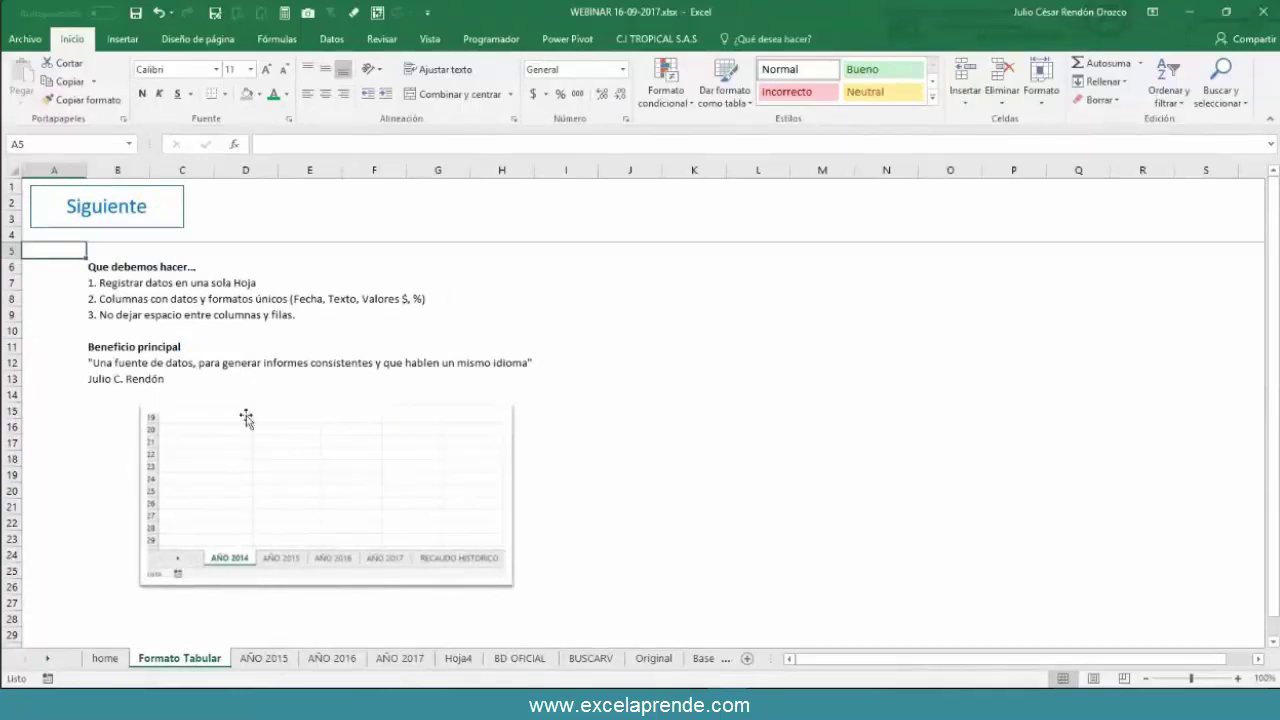
left_click(122, 221)
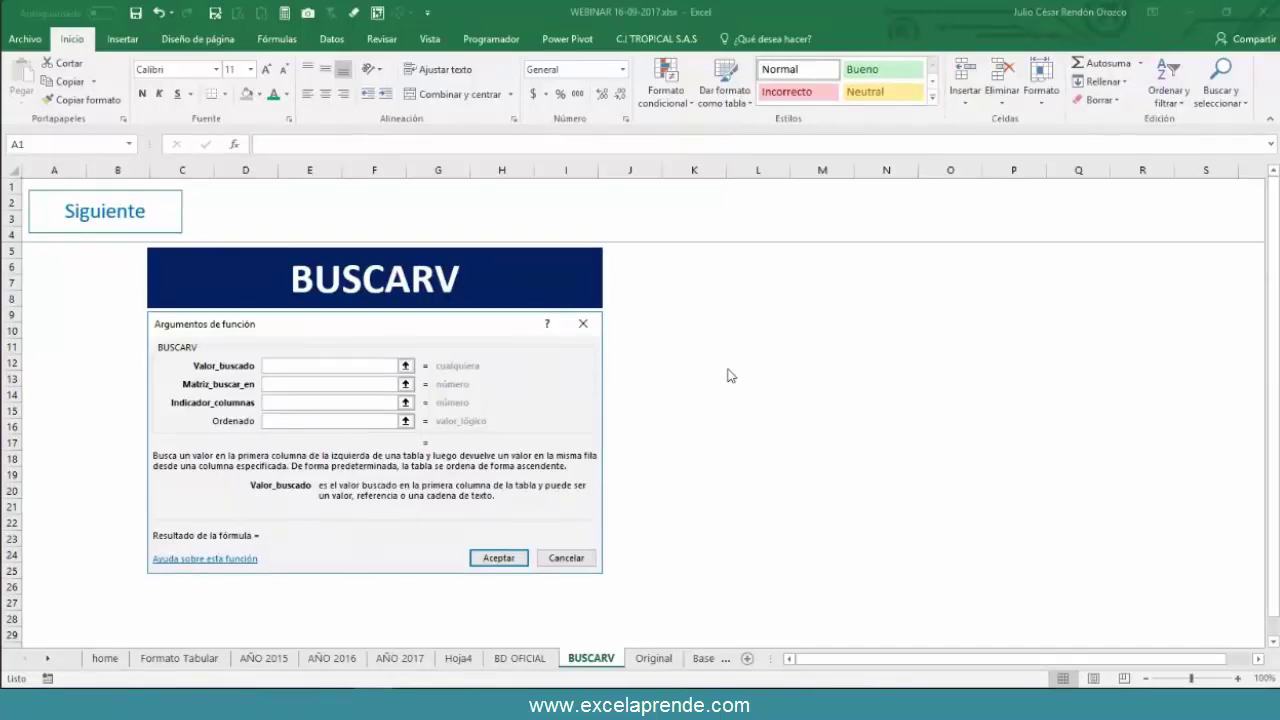
- Advance to the Original sheet and inspect the Apartadó group and its Ha Brutas and Ha Netas columns
left_click(163, 212)
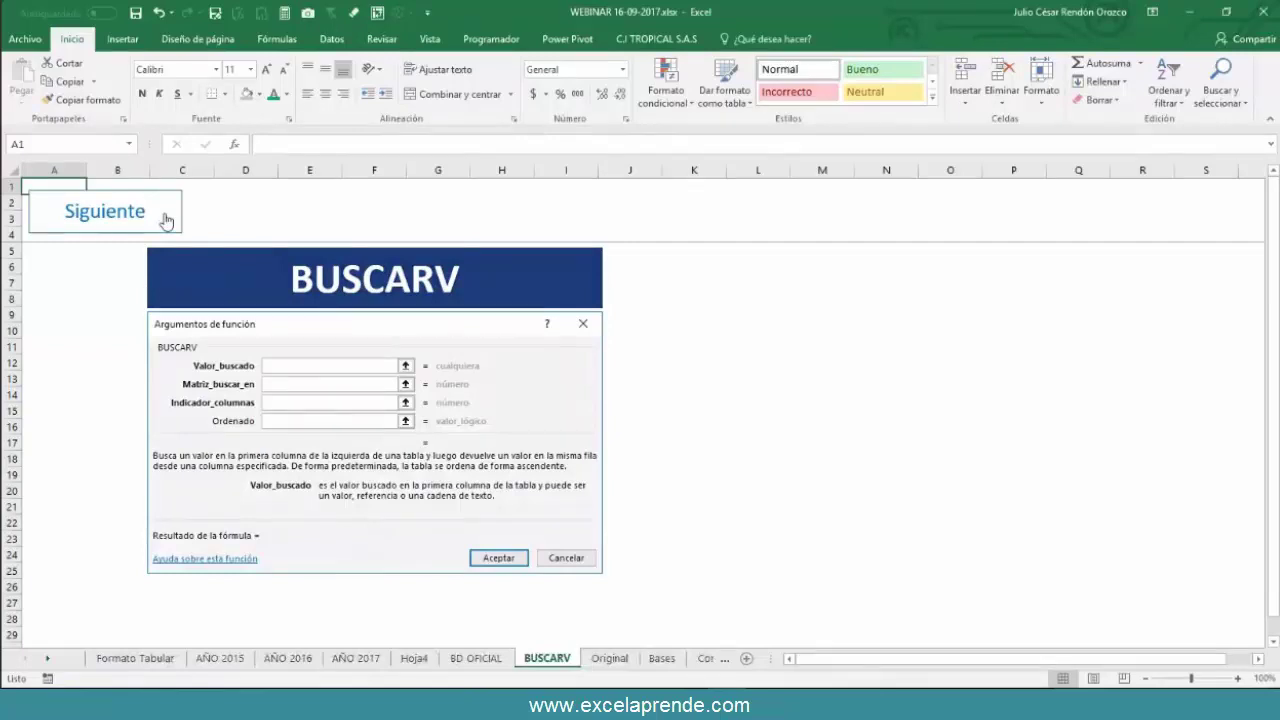
left_click(166, 221)
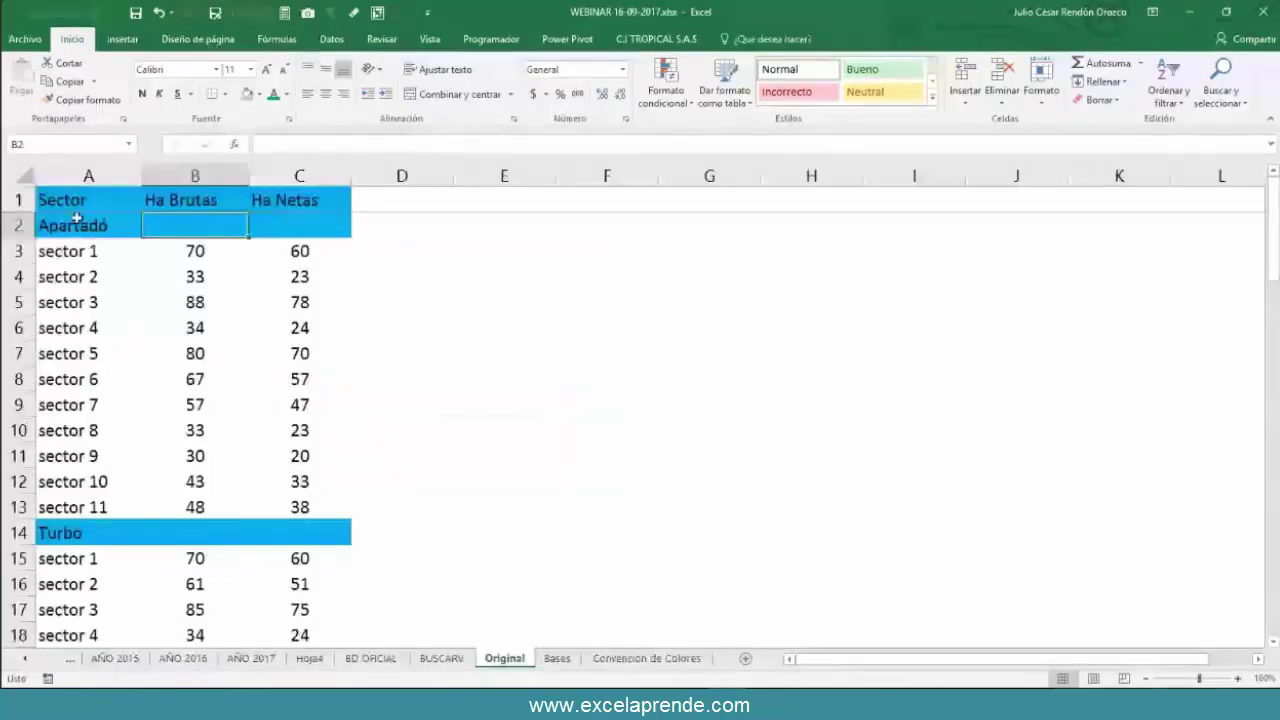
left_click(92, 226)
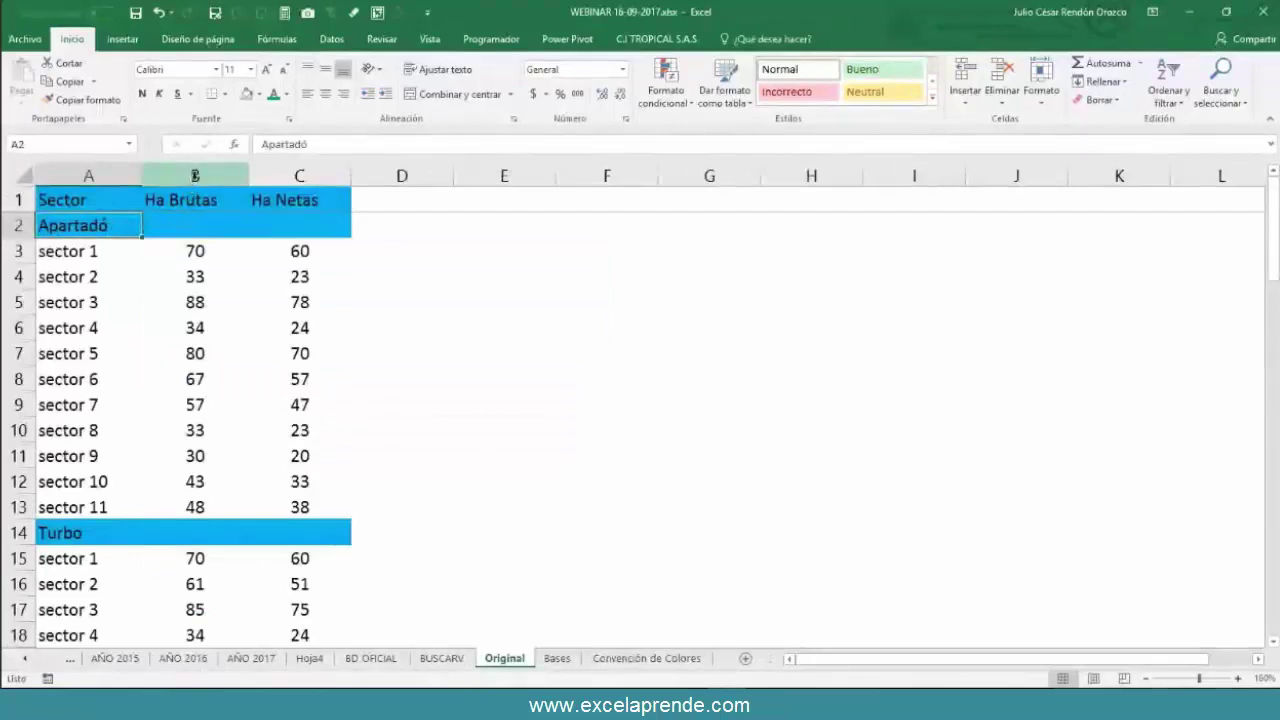
left_click(195, 176)
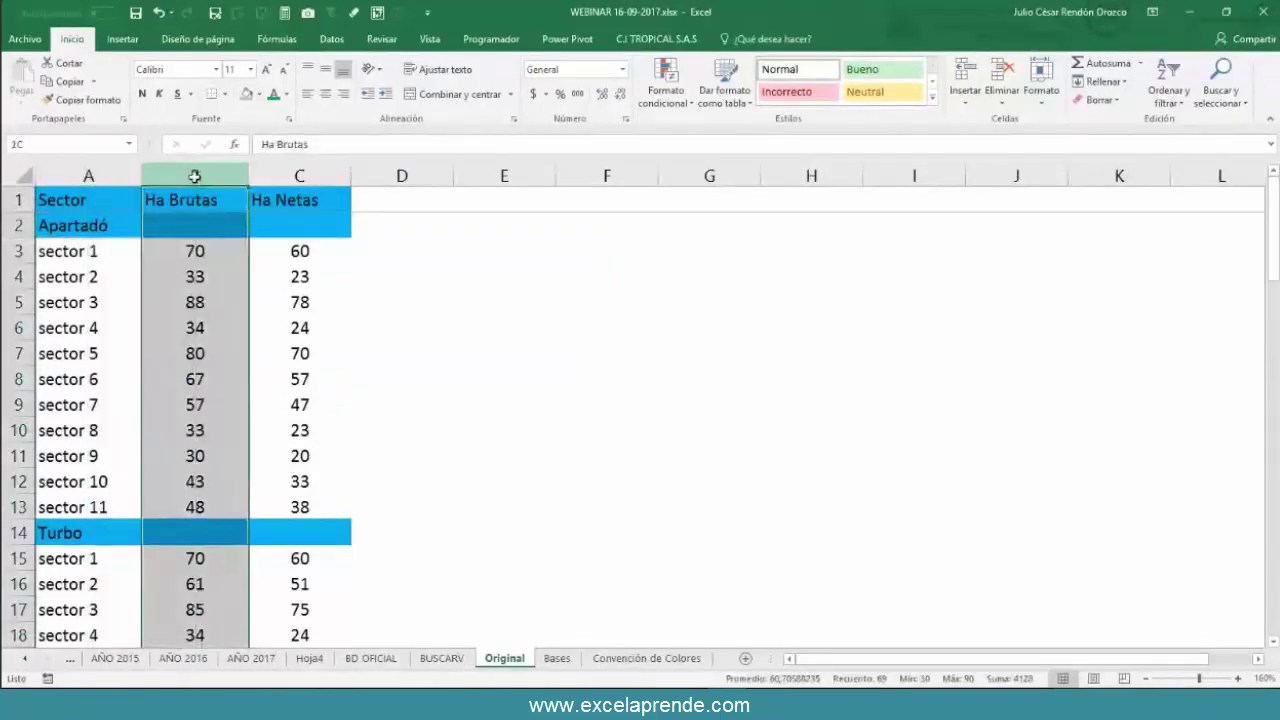
left_click(297, 176)
left_click(210, 227)
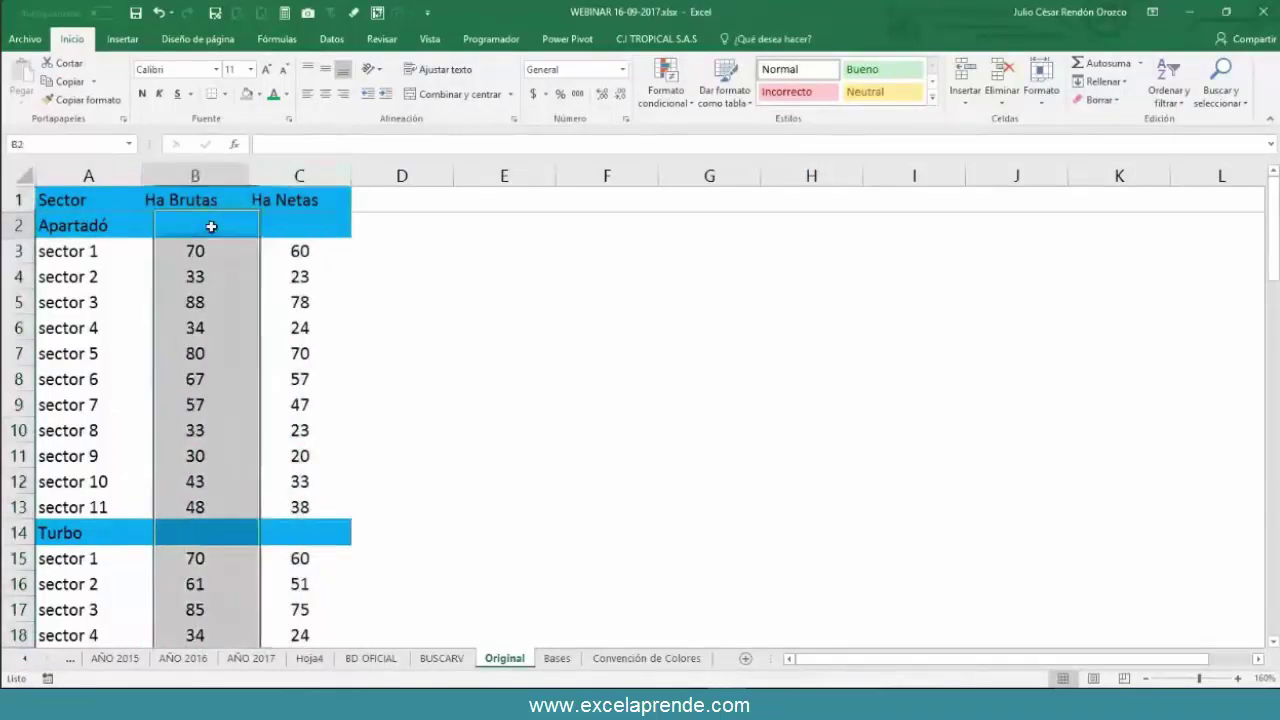
- Switch to the Bases sheet and look over its Municipio and Sector entries
left_click(565, 664)
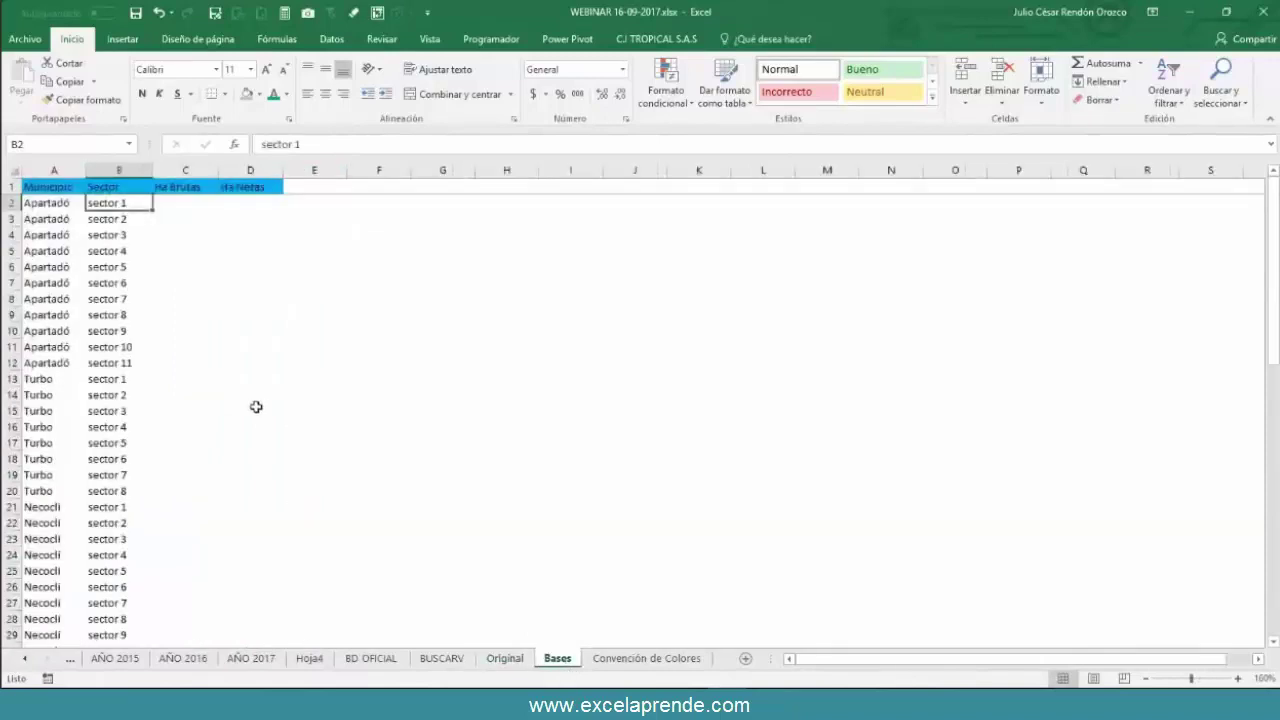
left_click(172, 205)
left_click(46, 202)
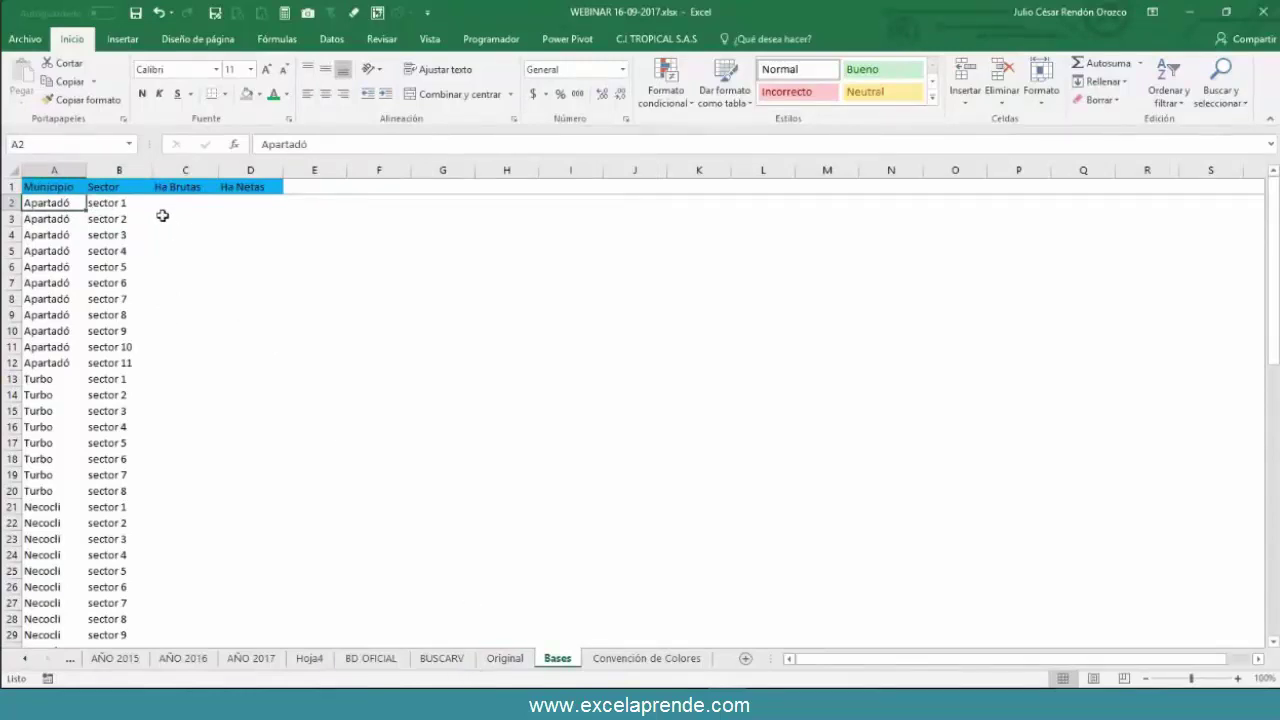
left_click(113, 207)
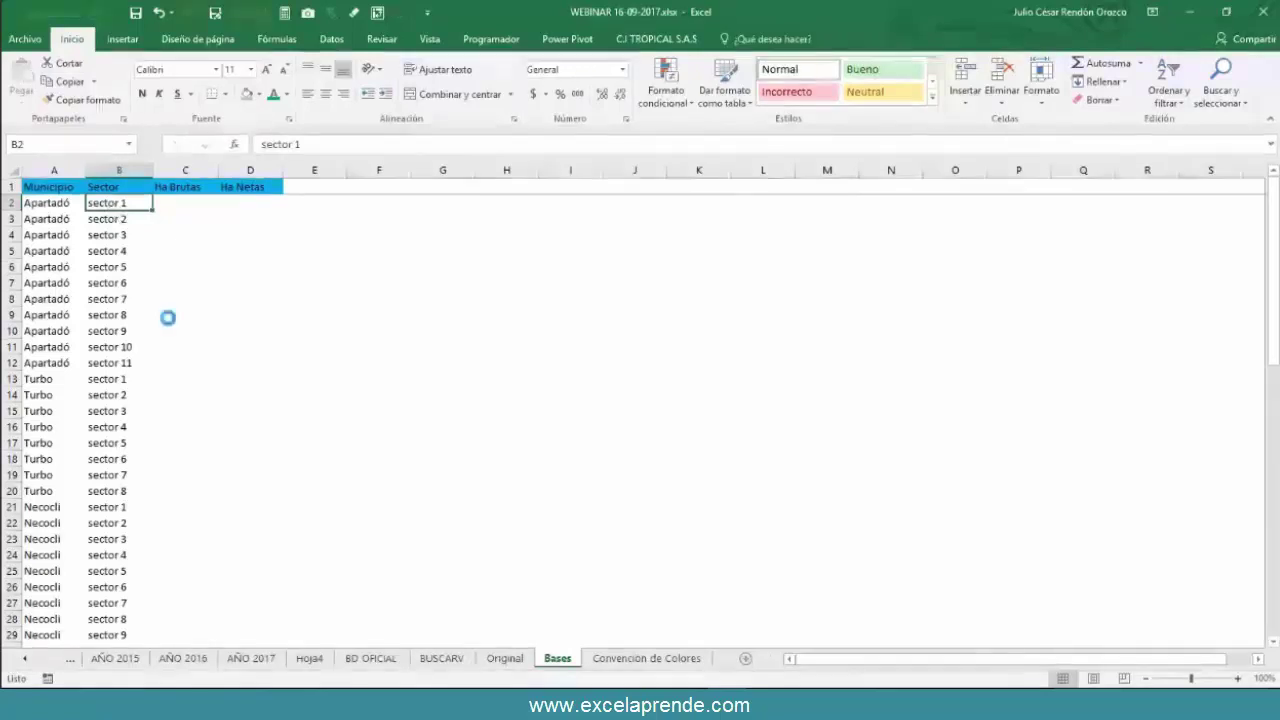
scroll(165, 270, "up", 3)
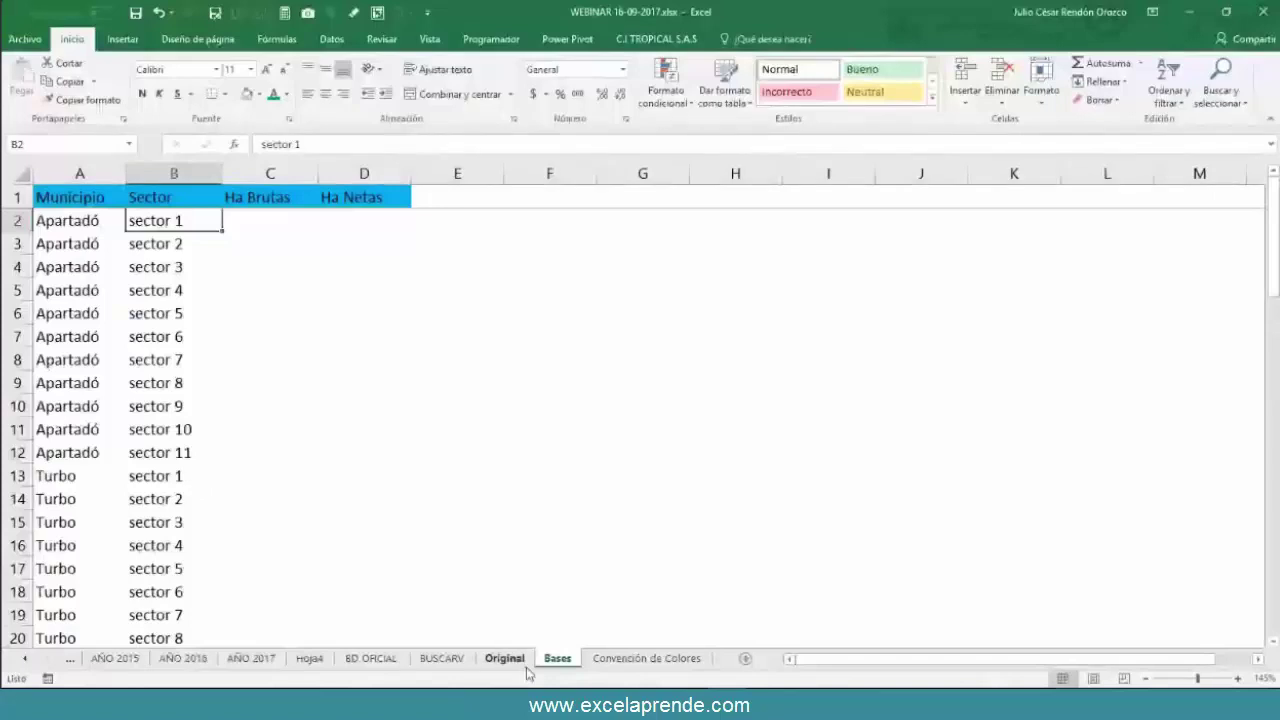
- Insert new columns before the Original data headed clave1 and Municipio
left_click(505, 659)
left_click(88, 176)
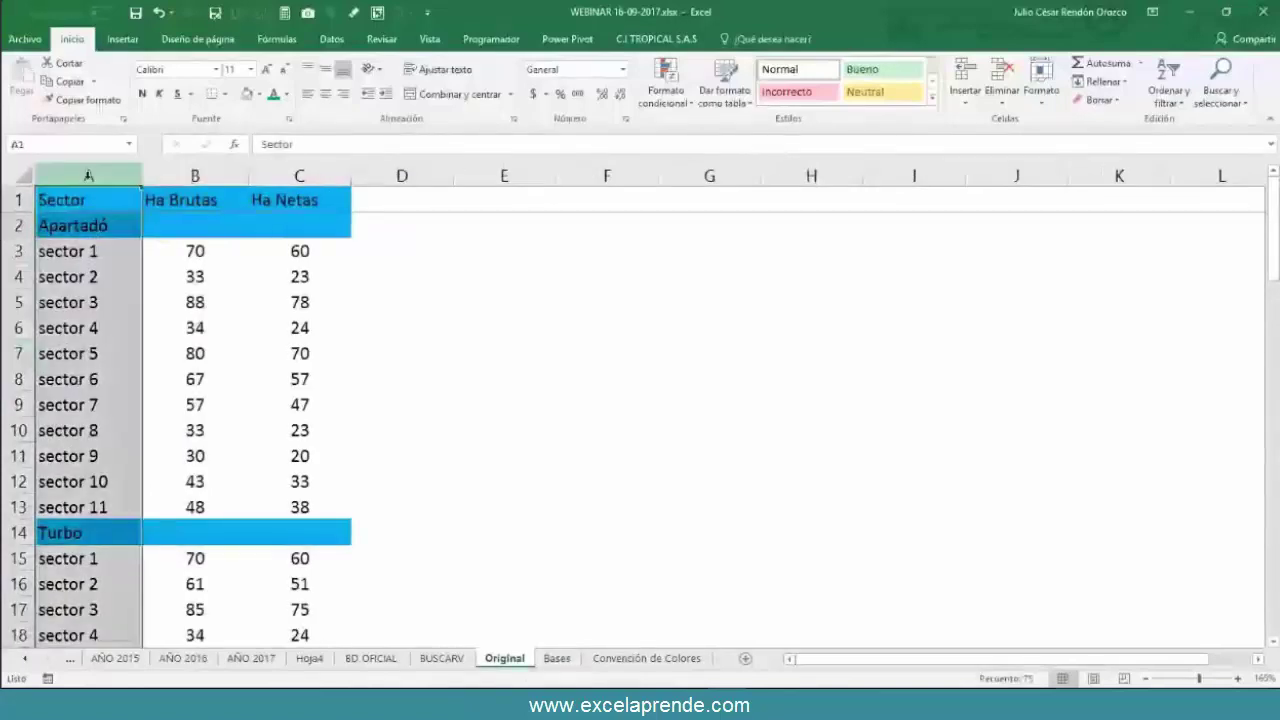
key("ctrl+plus")
key("ctrl+plus")
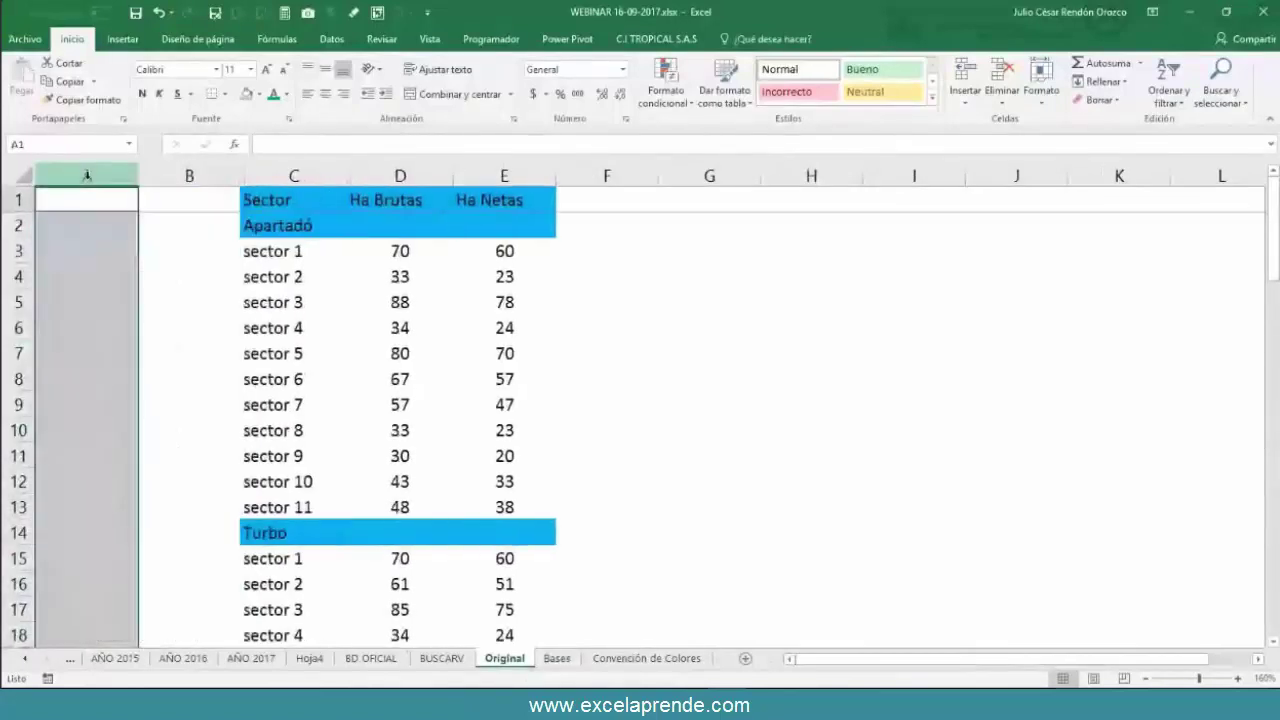
type("clave")
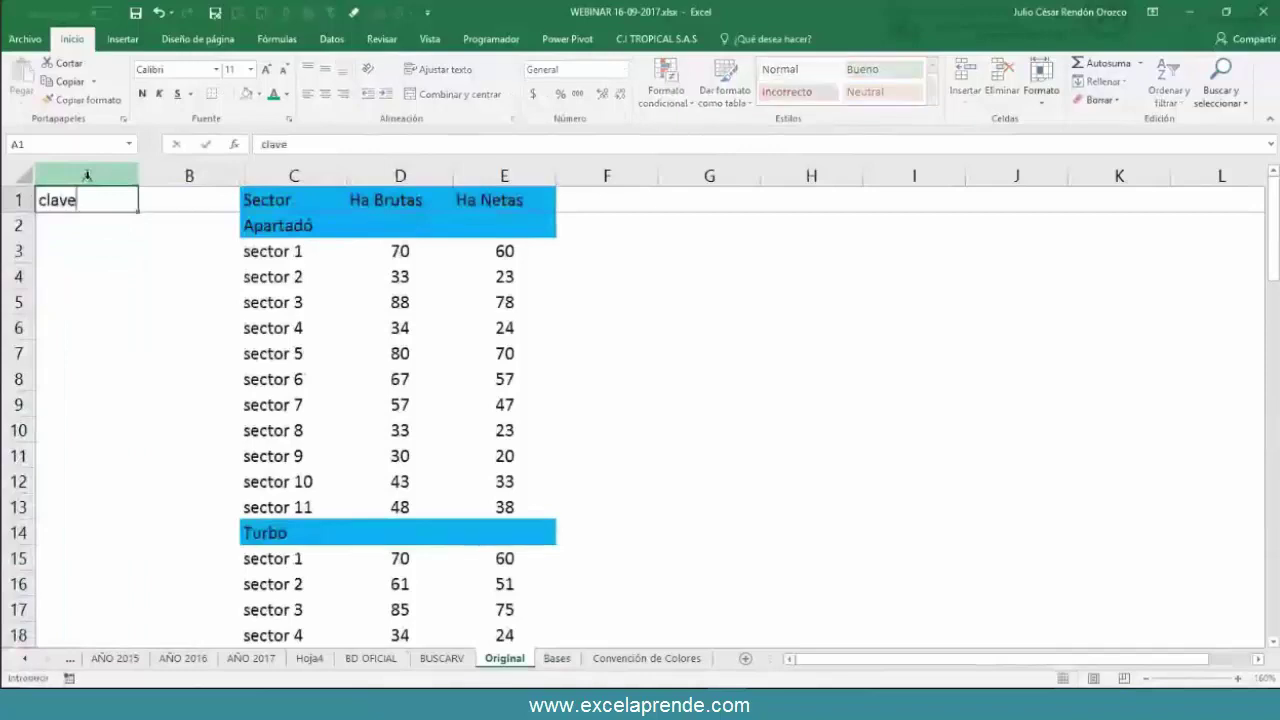
type("1")
key("Tab")
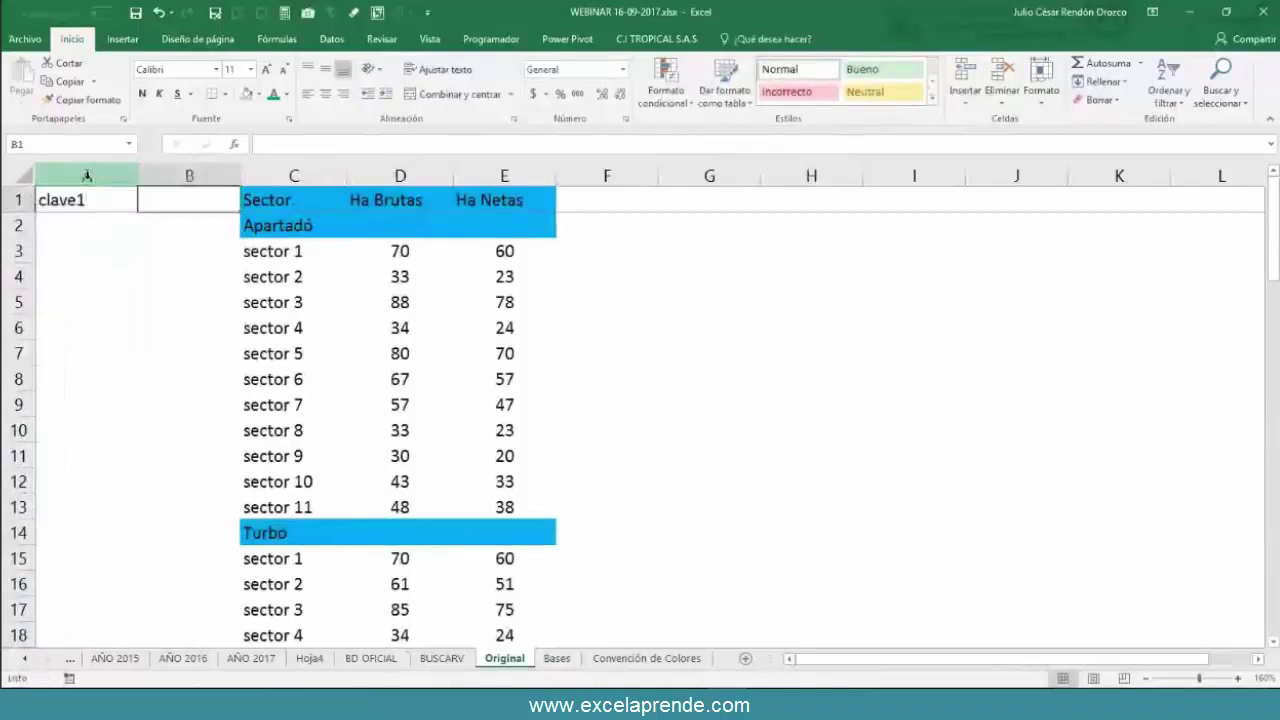
type("Muni")
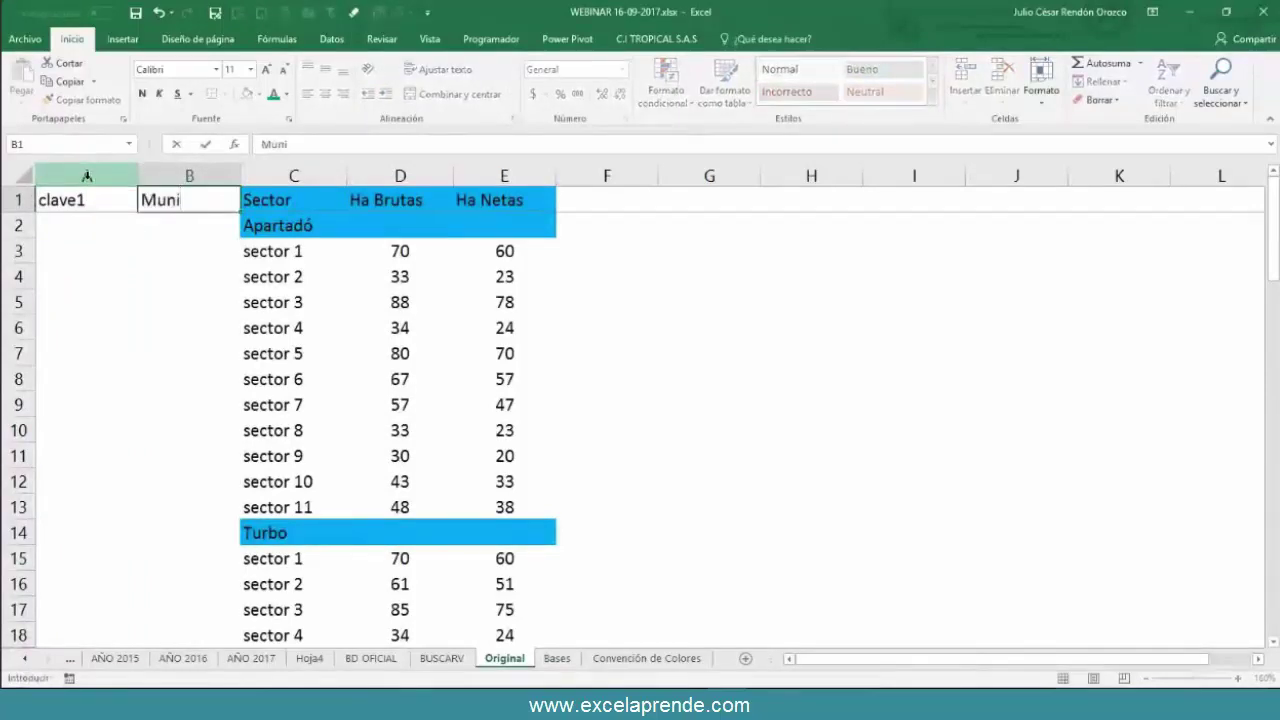
type("cipio")
key("Return")
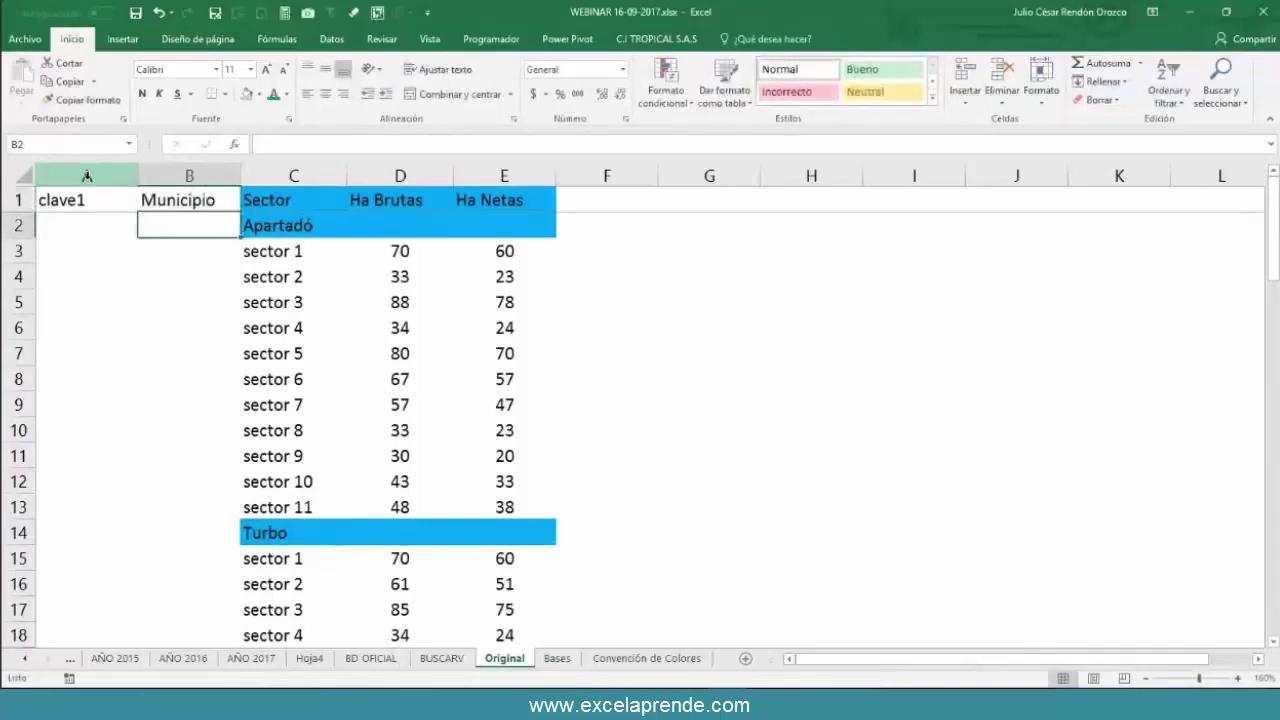
- Enter =SI(D2="";C2;B1) in B2 and fill it down the Municipio column
key("Down")
key("Down")
key("Down")
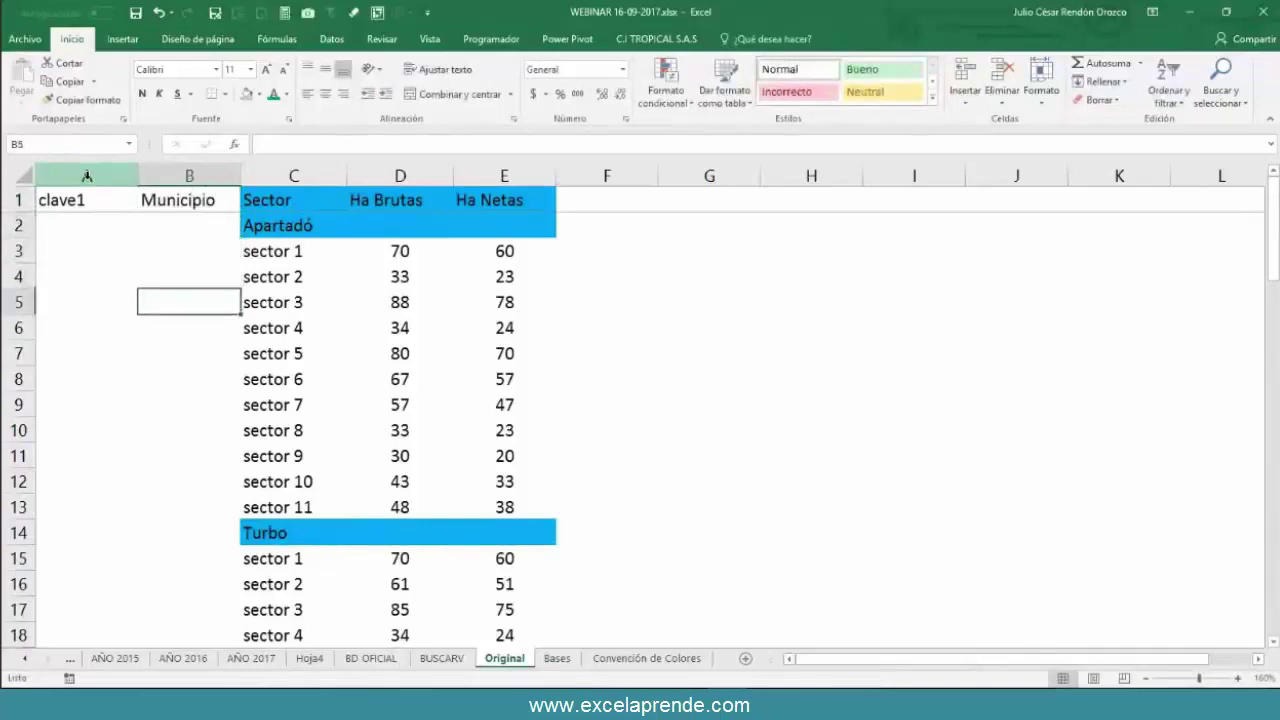
key("Up")
key("Up")
key("Up")
type("=")
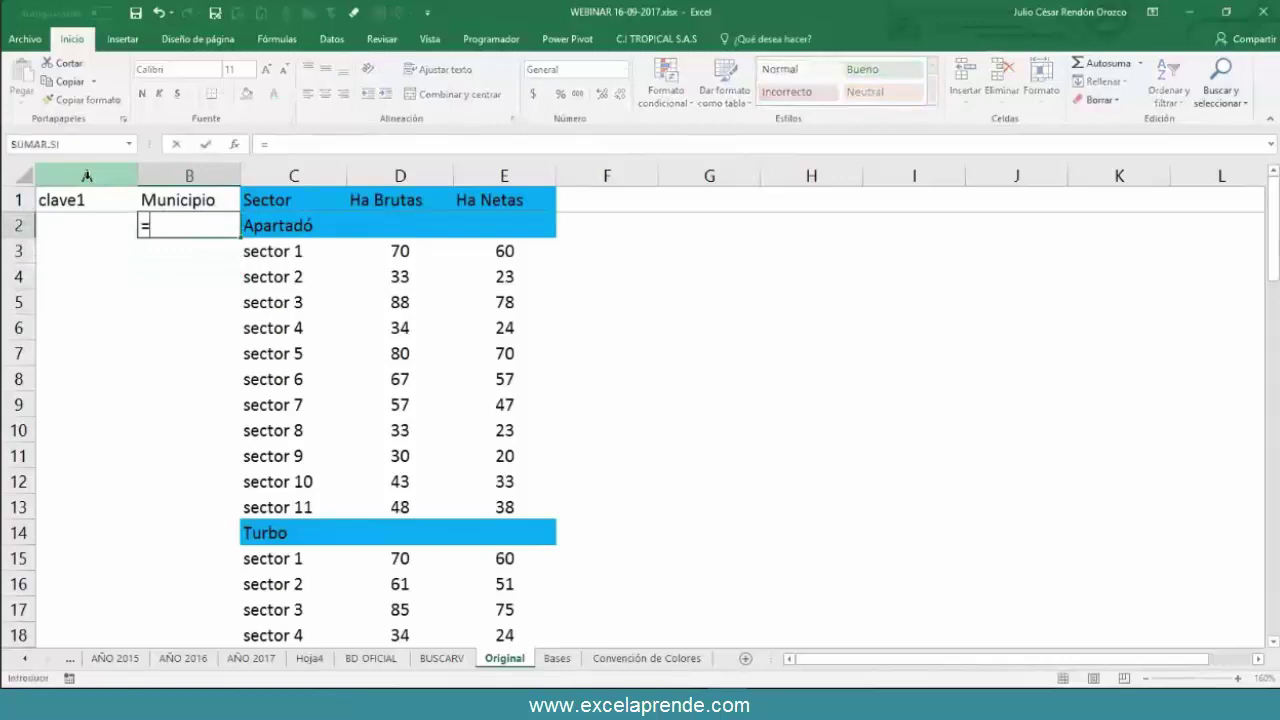
type("si")
key("Tab")
key("Right")
key("Right")
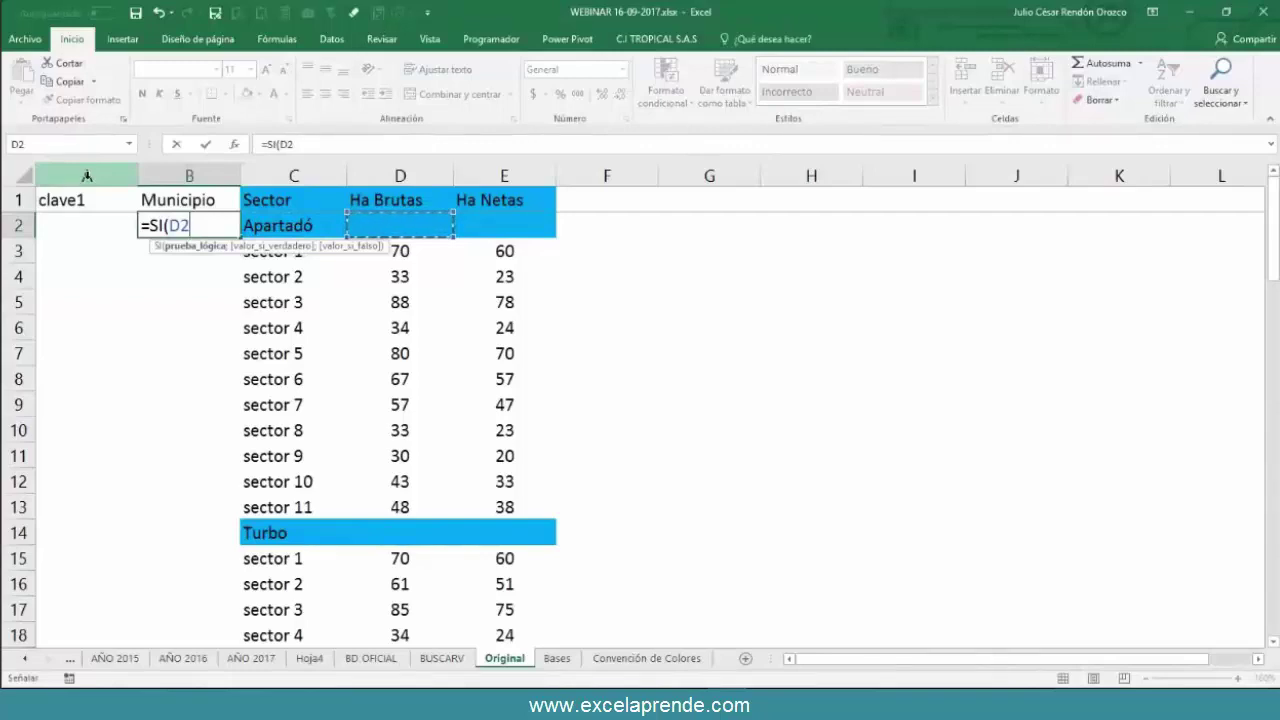
type("=")
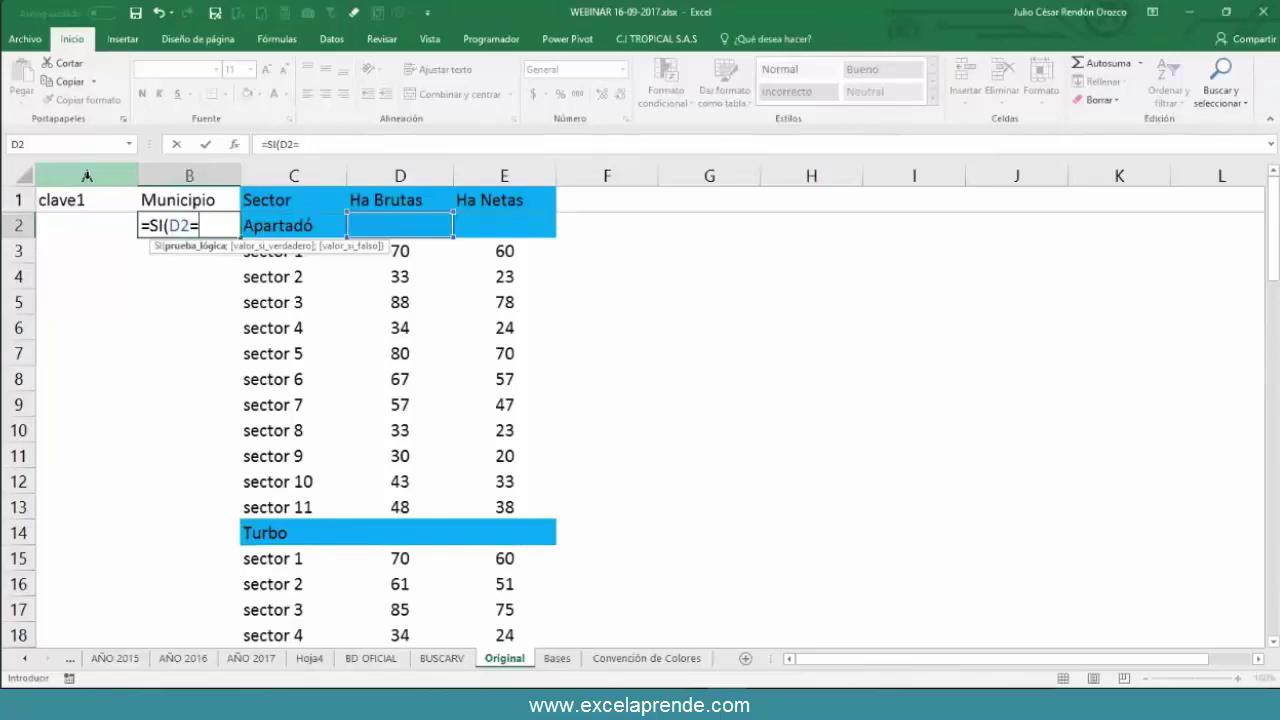
type("\"\";")
key("Right")
type(";")
key("Up")
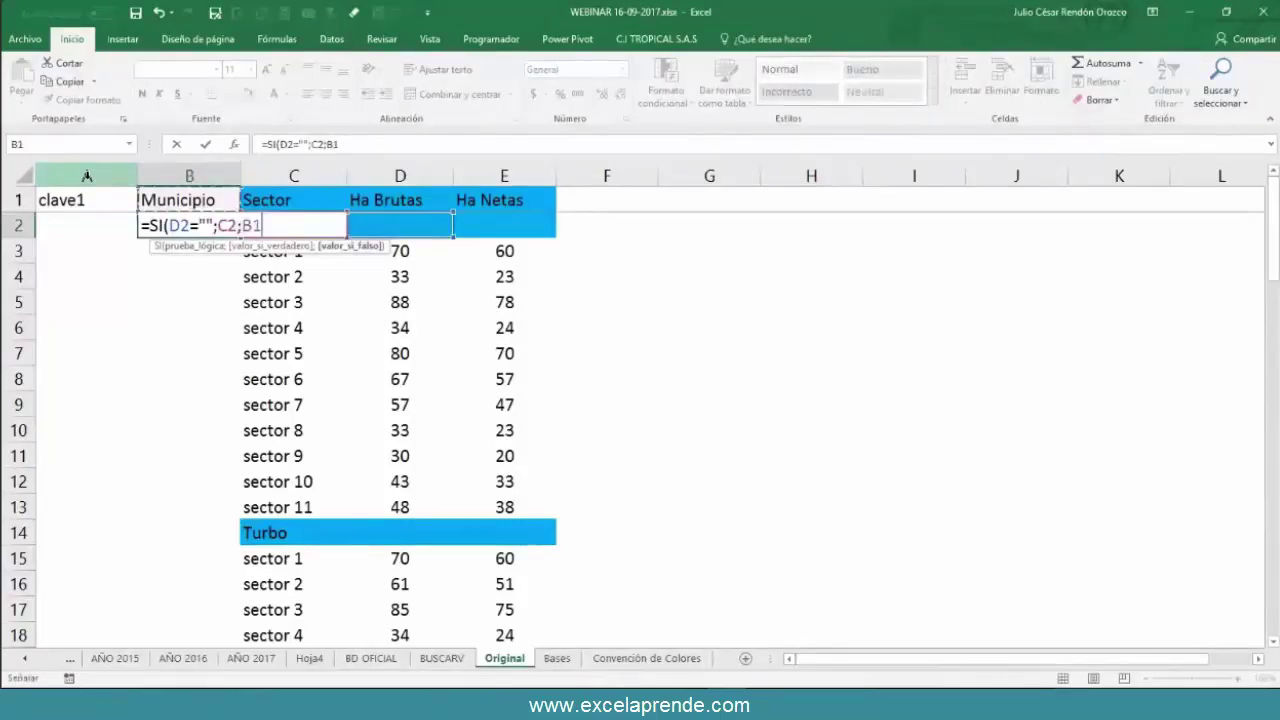
key("ctrl+Return")
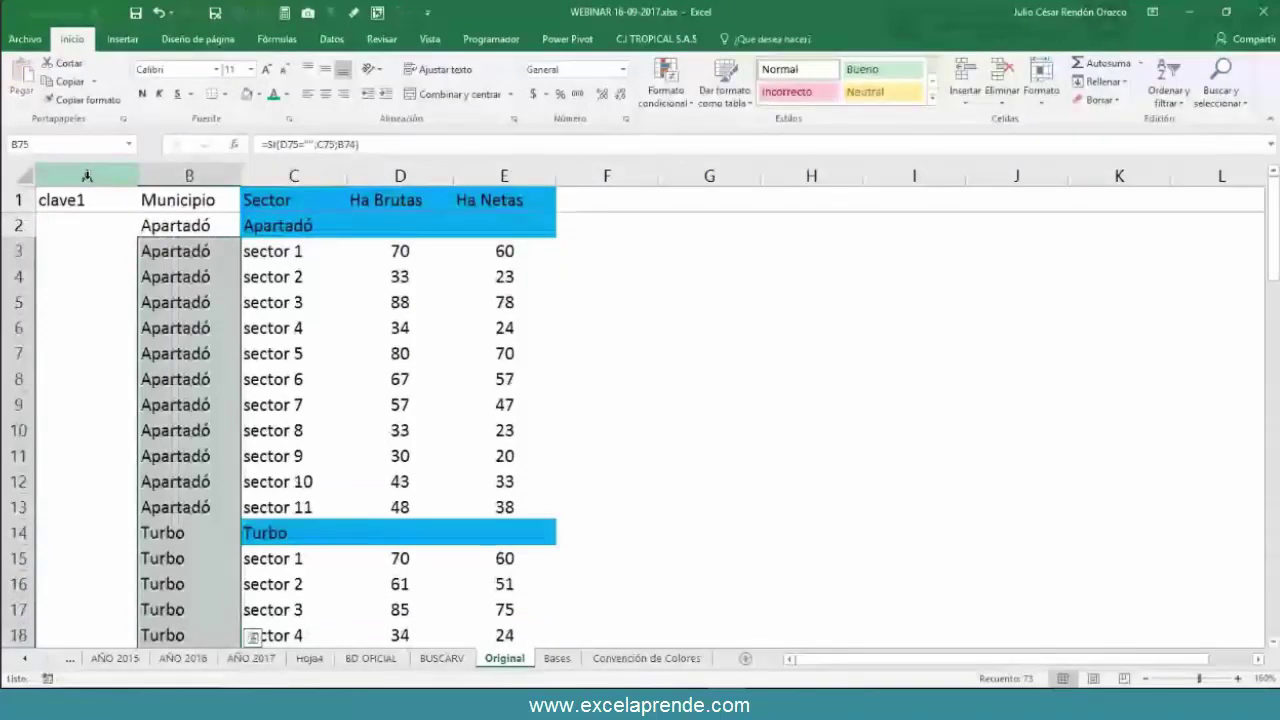
- Enter =B2&C2 in clave1 cell A2, autofit column A and fill the key down
left_click(105, 225)
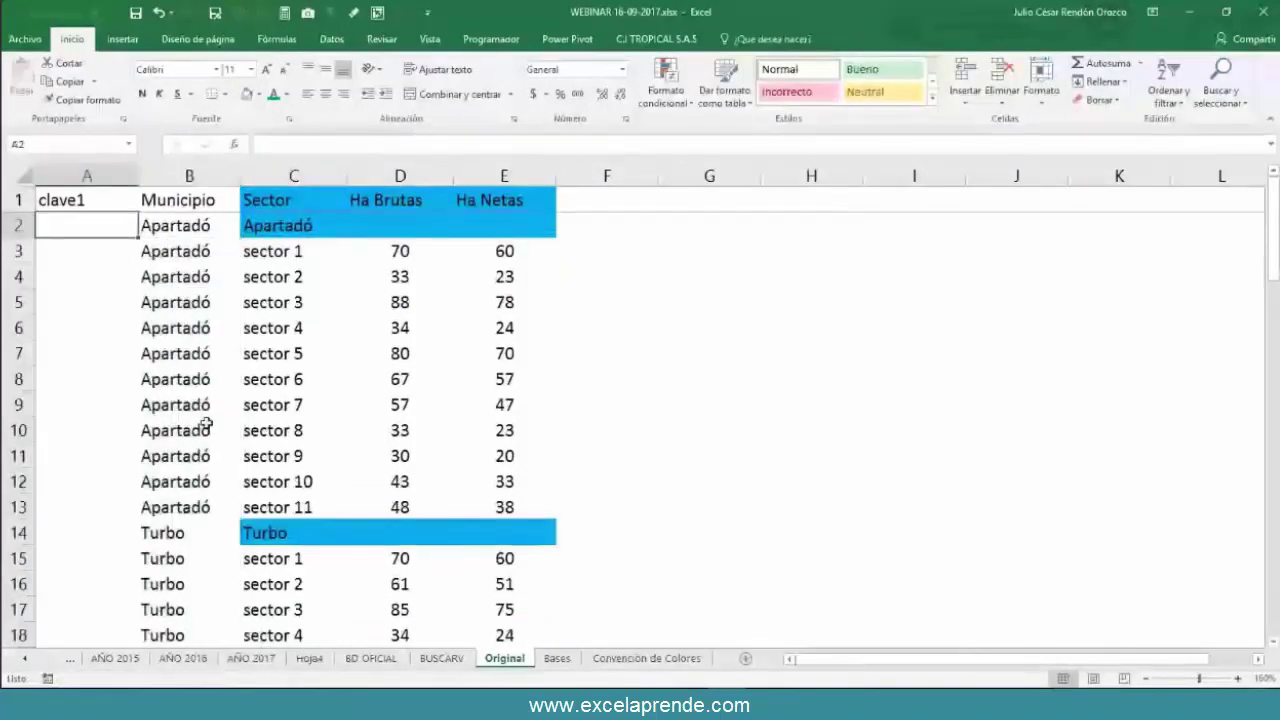
type("=")
key("Right")
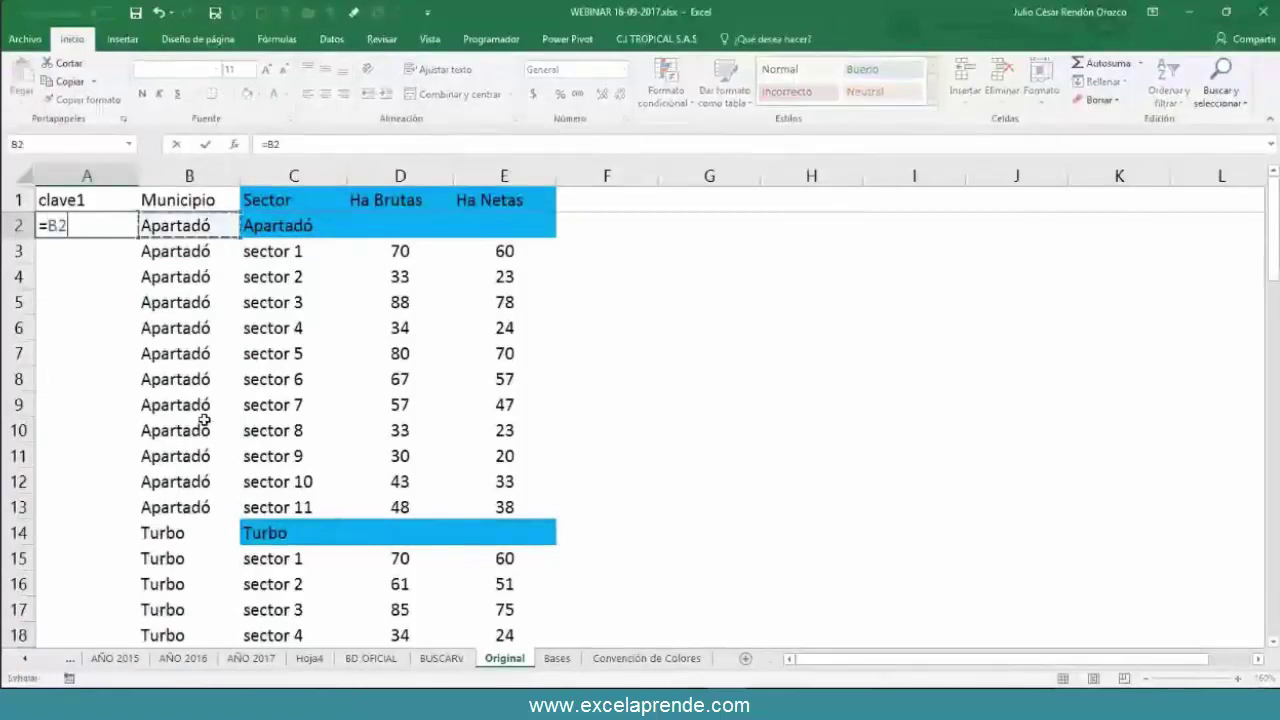
type("&")
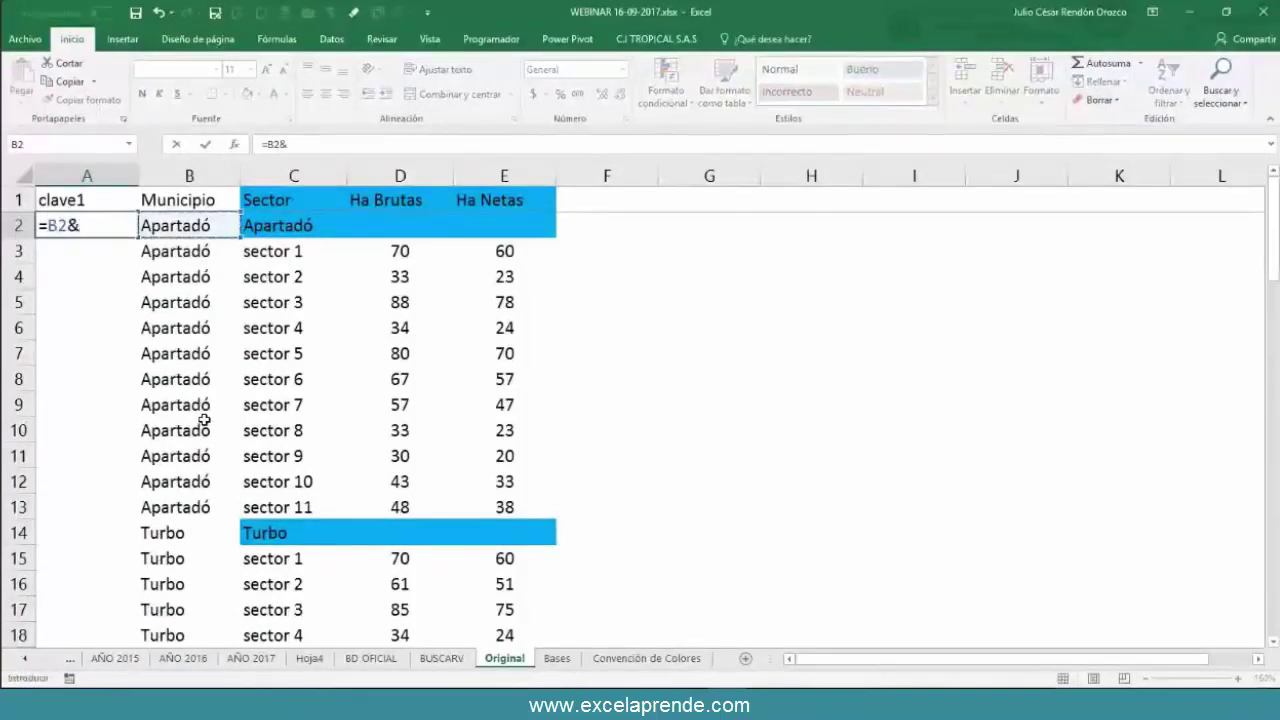
key("Right")
key("Right")
key("ctrl+Return")
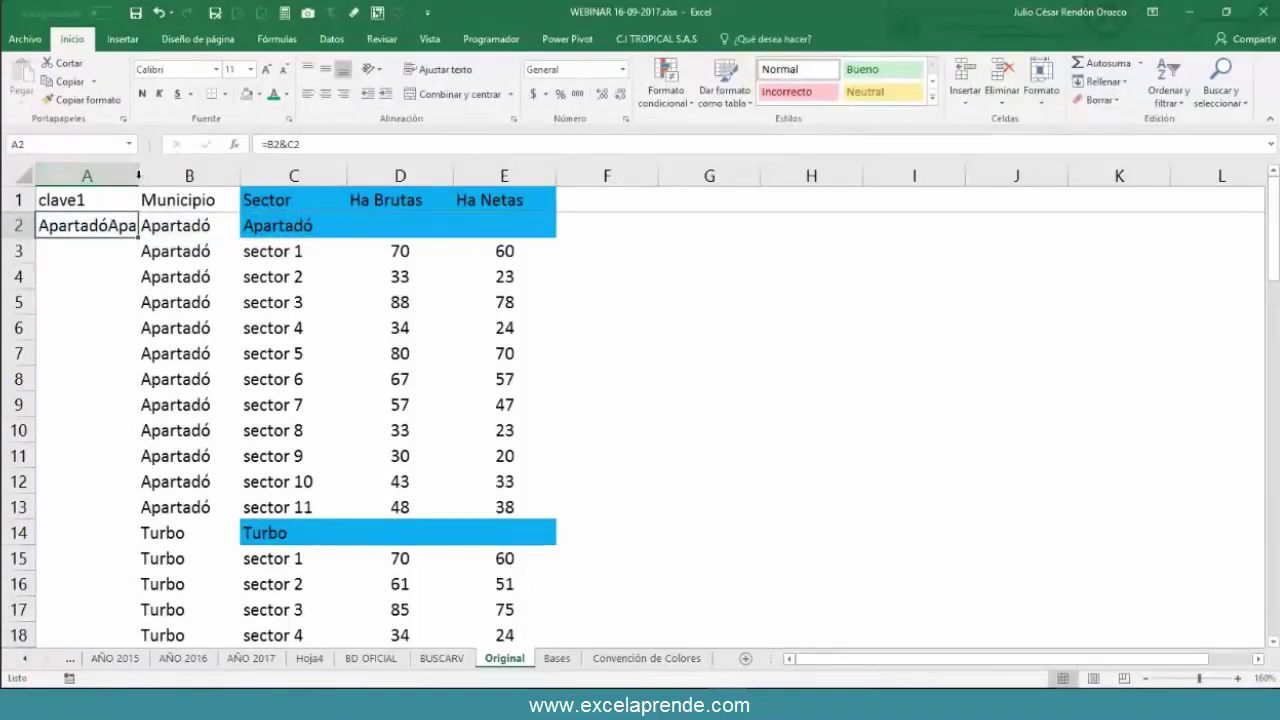
double_click(138, 183)
double_click(193, 236)
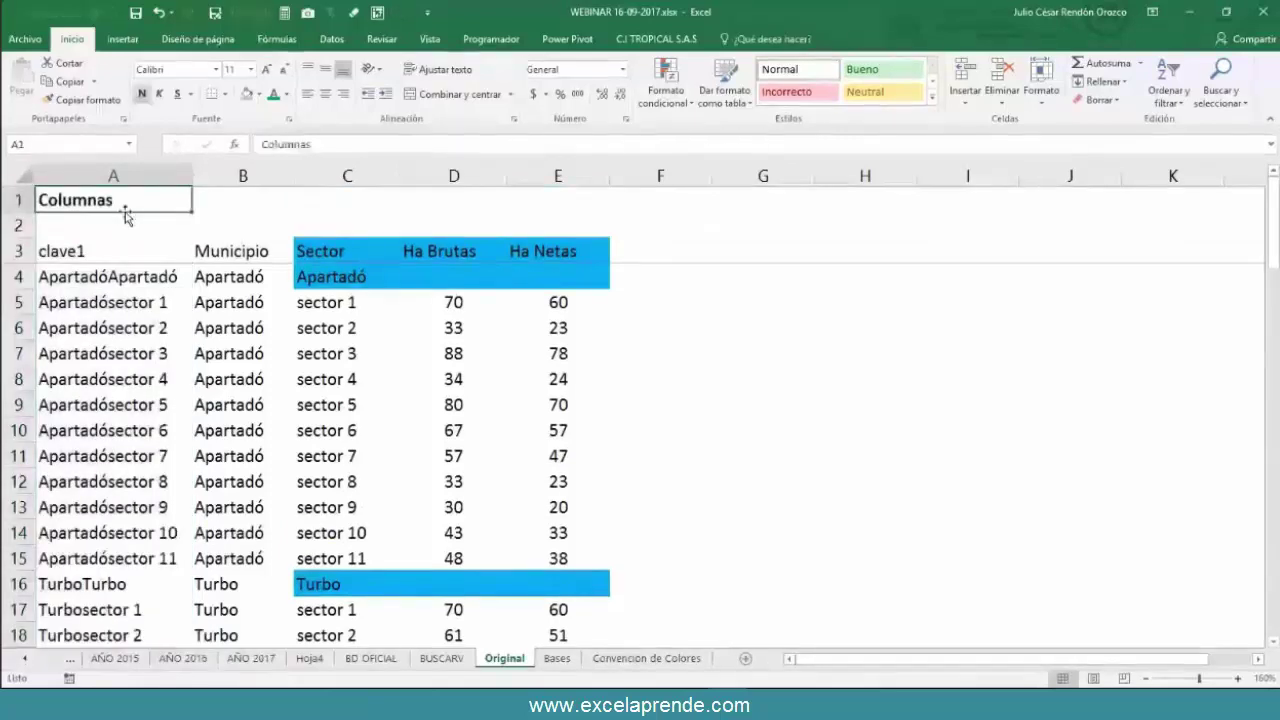
- Type the column numbers 1 to 5 across A2:E2
left_click(125, 217)
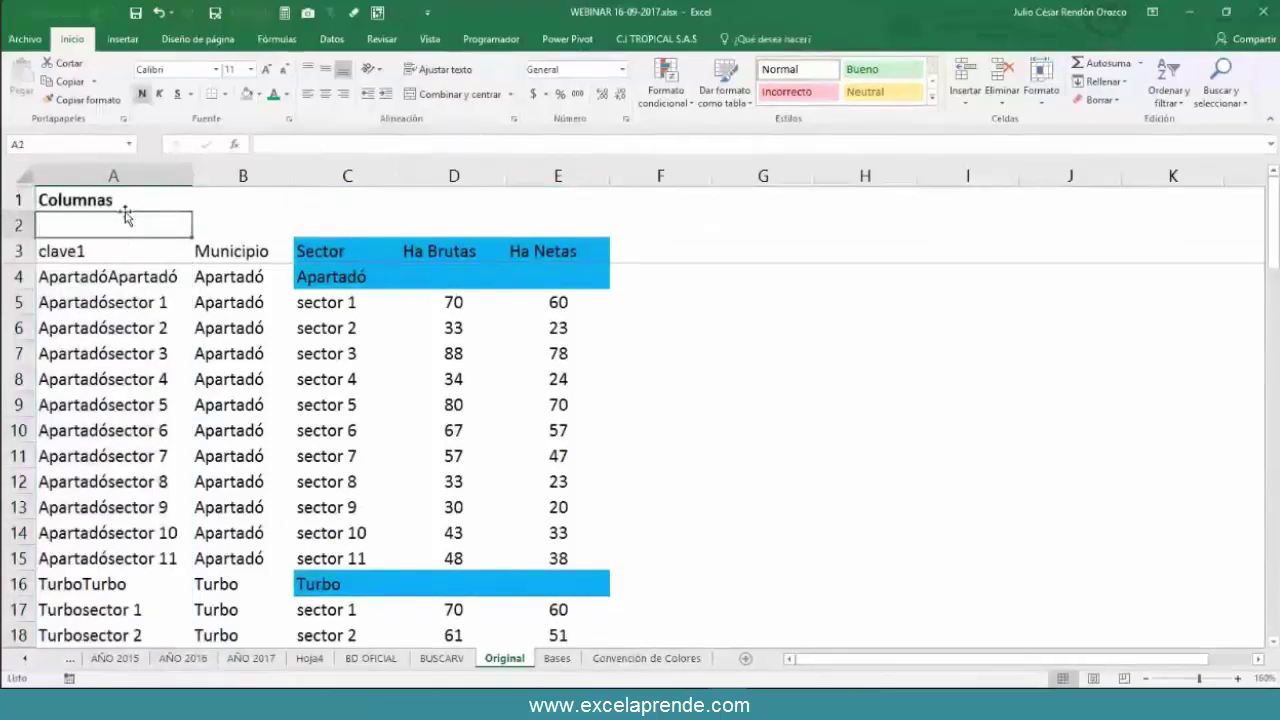
type("1")
key("Tab")
type("2")
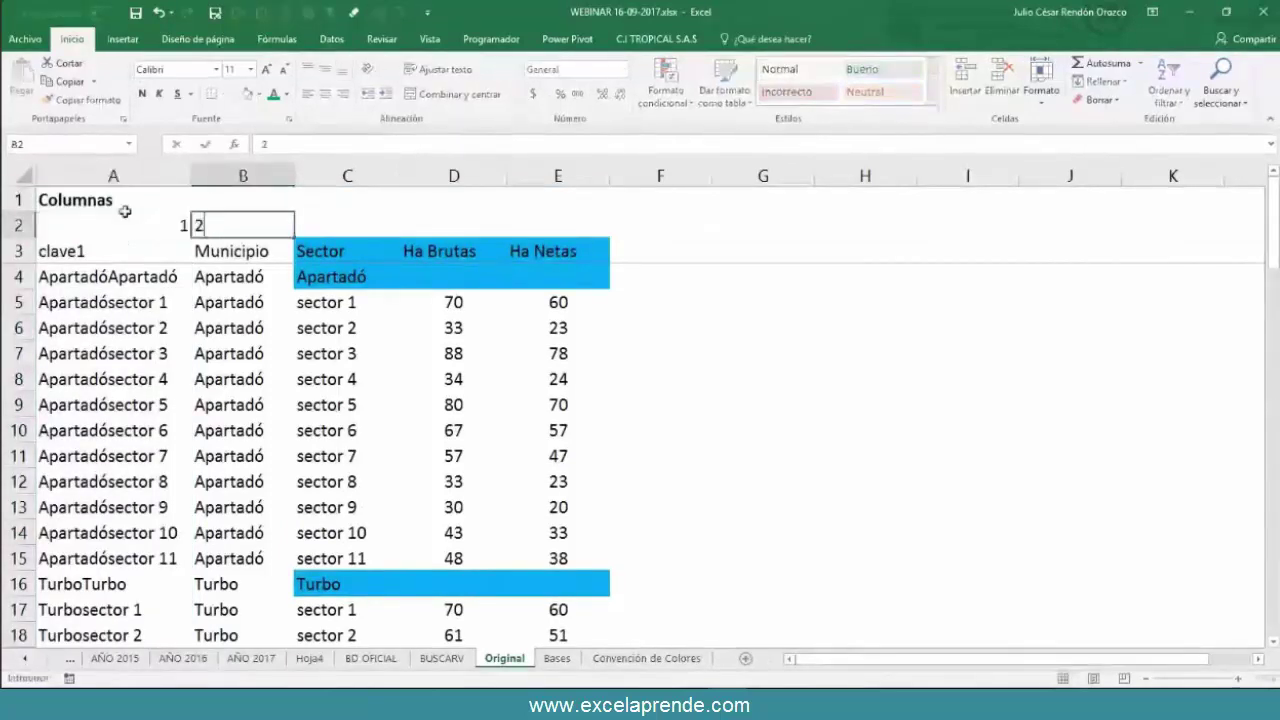
key("Tab")
type("3")
key("Tab")
type("4")
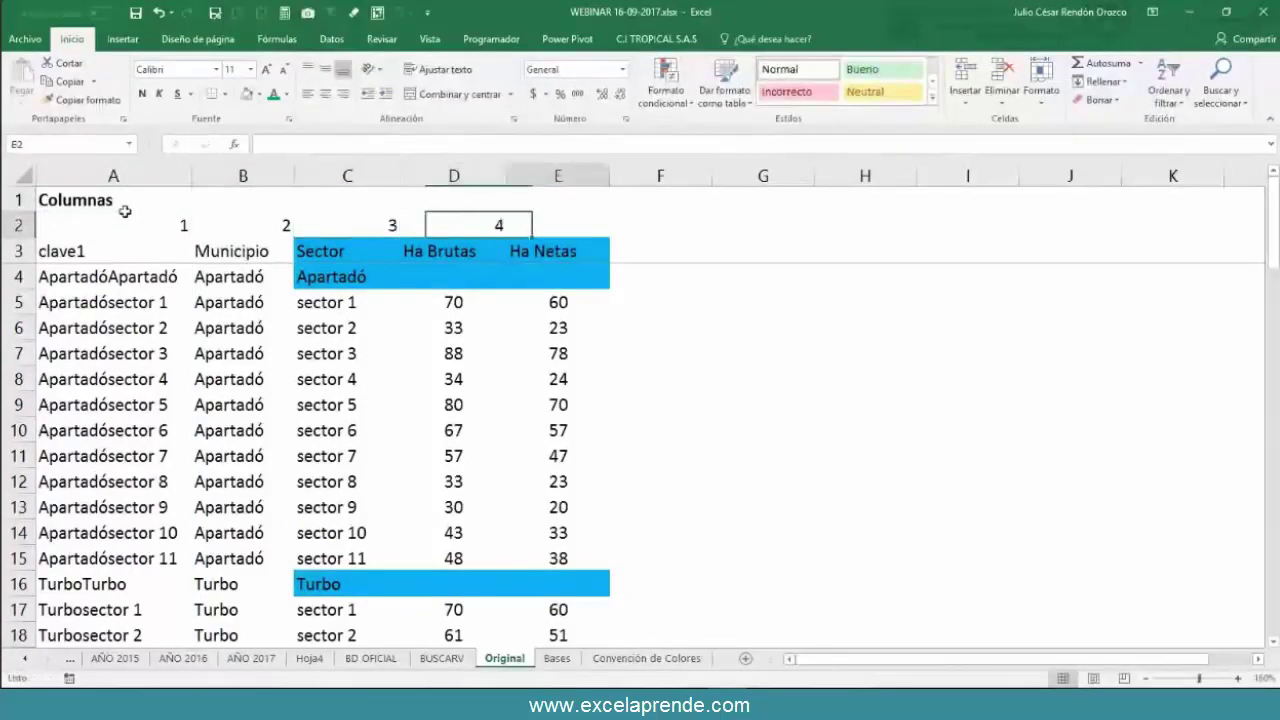
key("Tab")
type("5")
- Format A2:E2 with a red fill, white bold text, centred horizontally and vertically
left_click(127, 217)
key("ctrl+shift+Right")
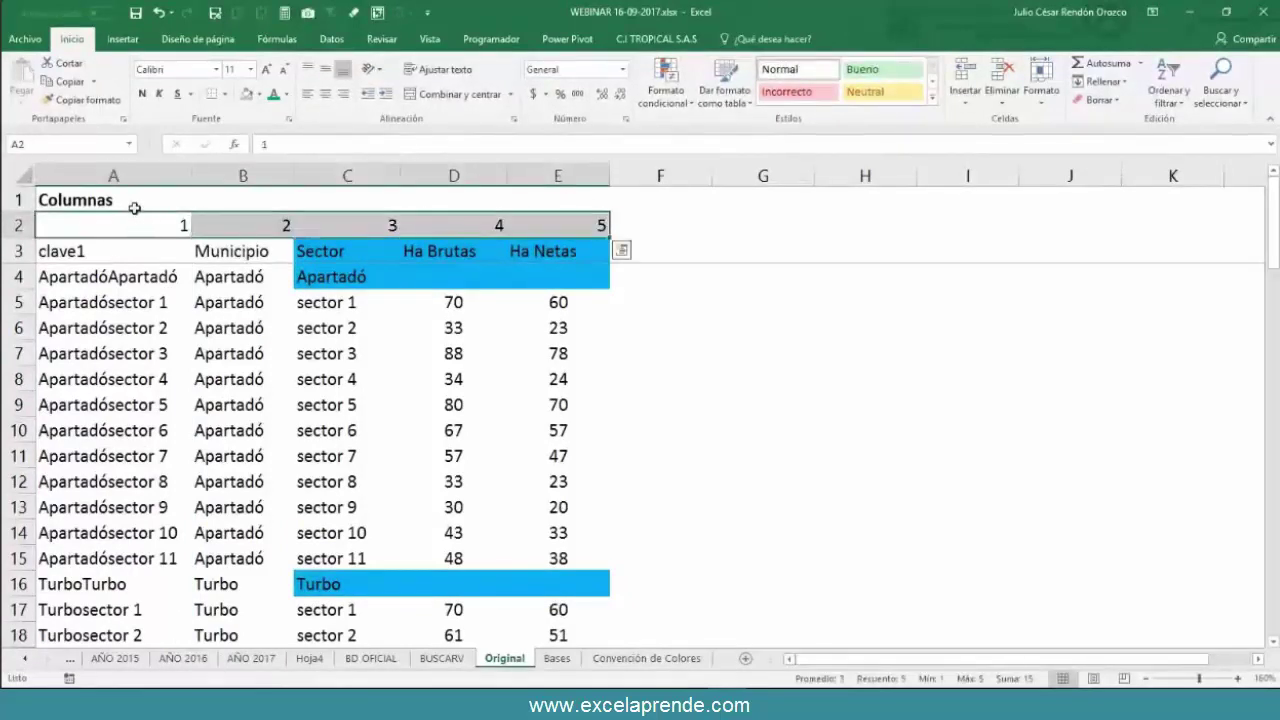
left_click(258, 94)
left_click(270, 219)
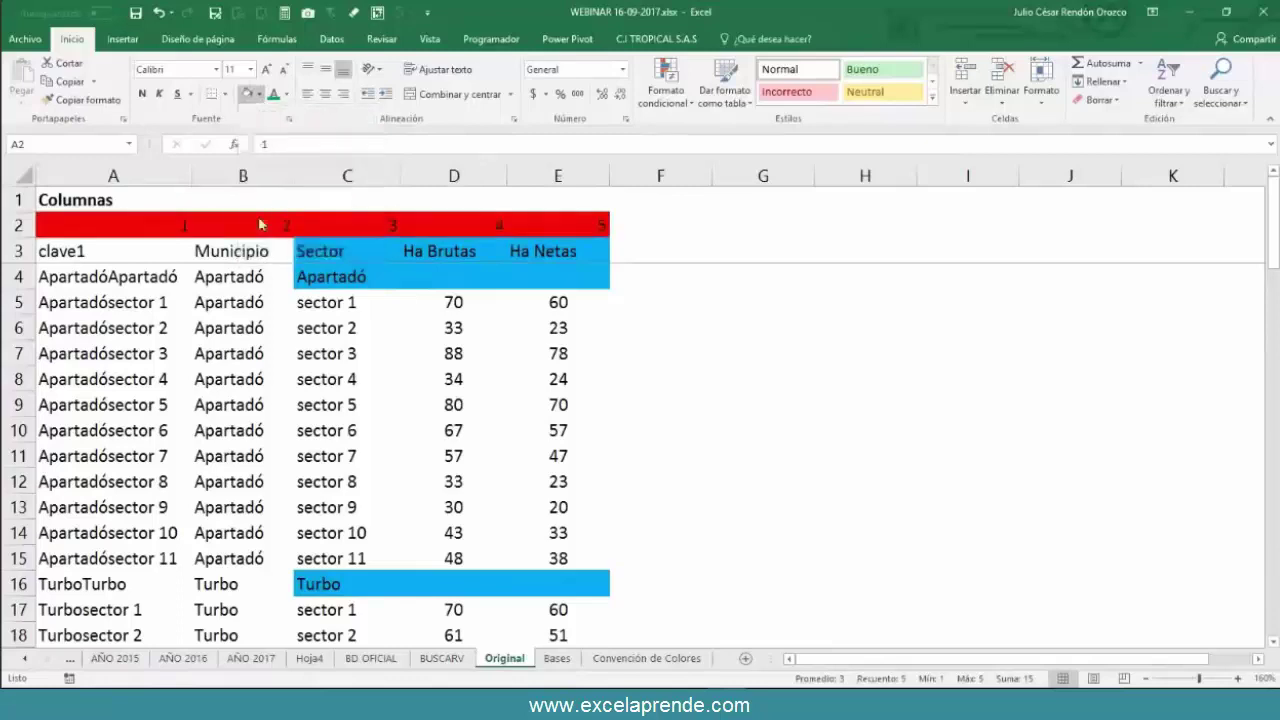
left_click(286, 94)
left_click(279, 150)
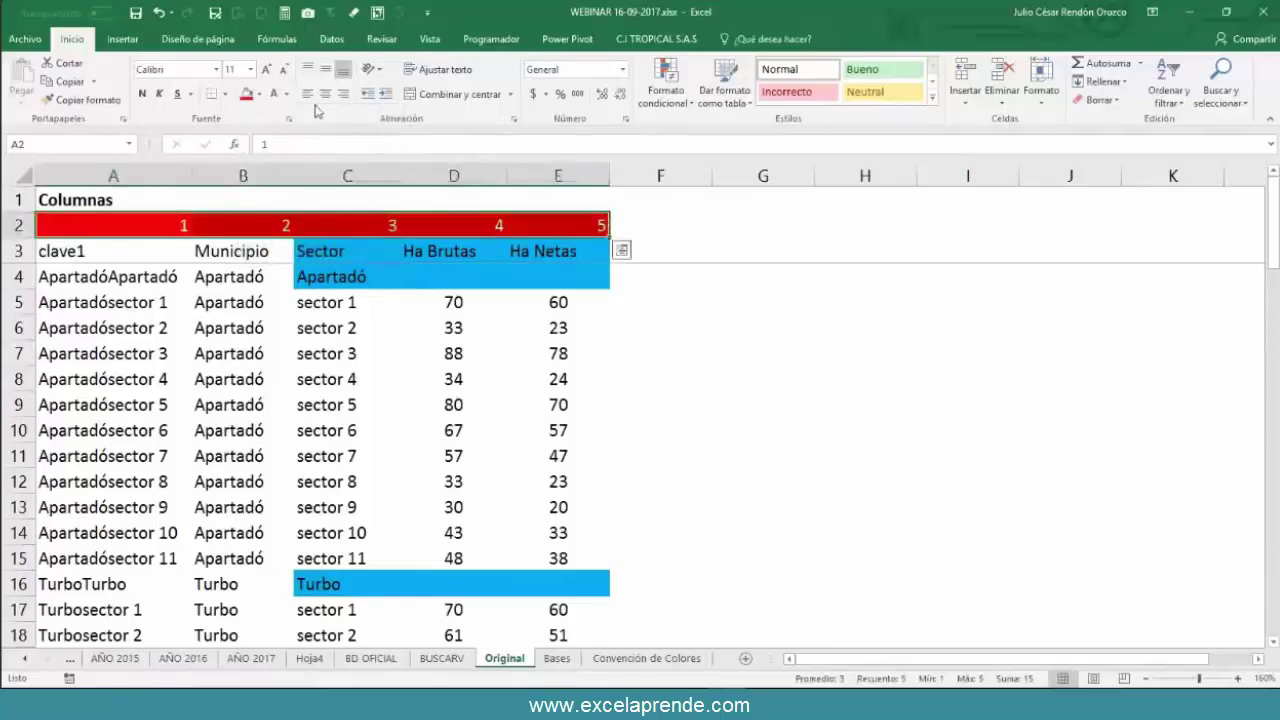
left_click(325, 93)
key("ctrl+n")
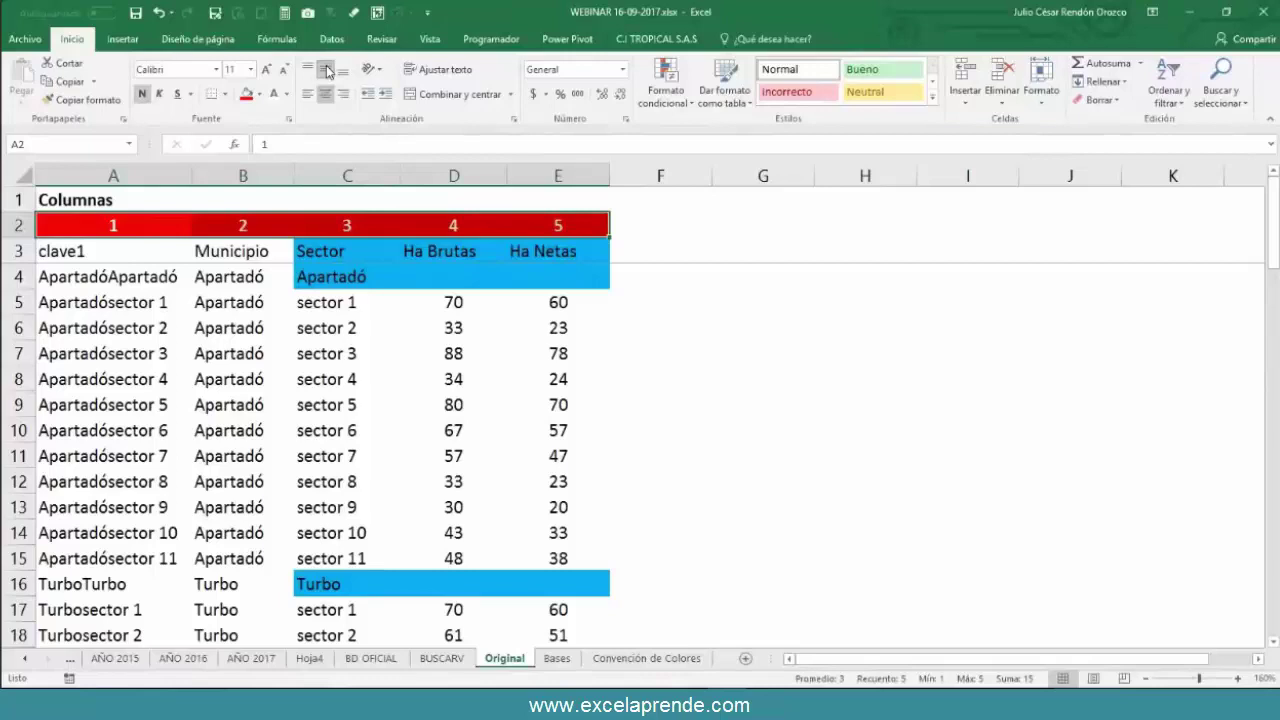
left_click(327, 70)
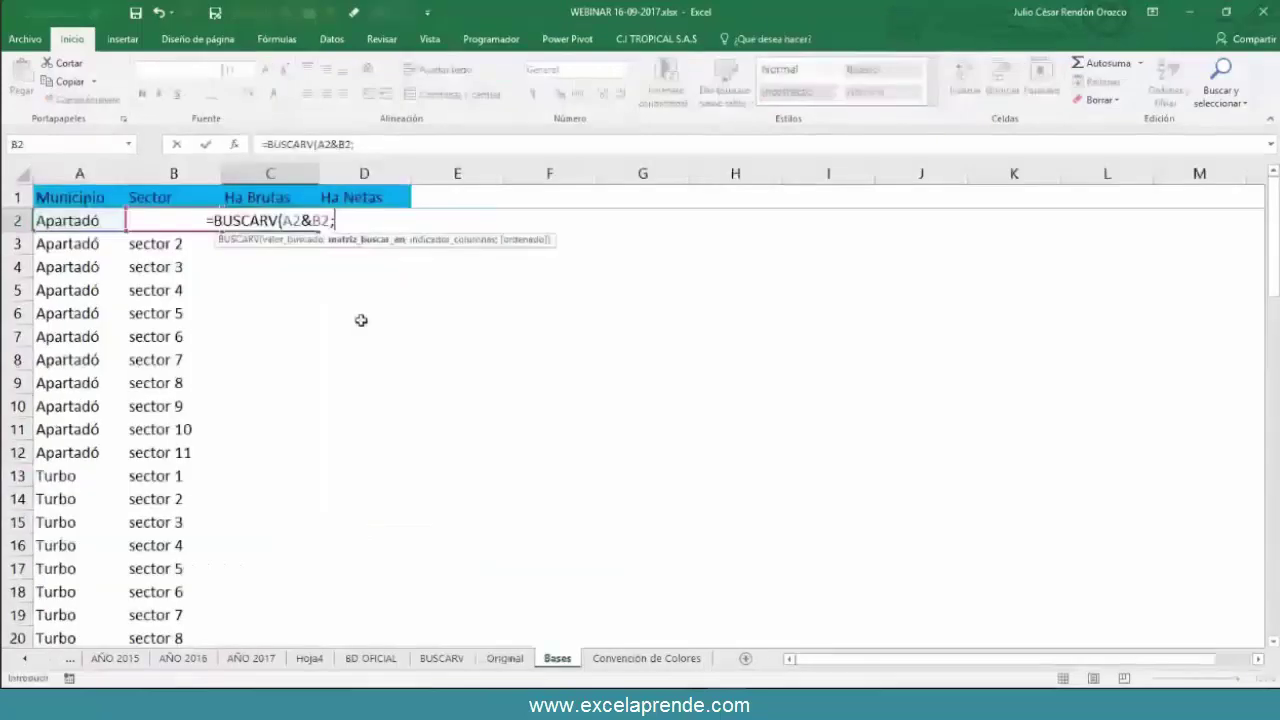
- Set the BUSCARV table to Original!$A$3:$E$77 and add column index 4 with exact match 0
left_click(504, 658)
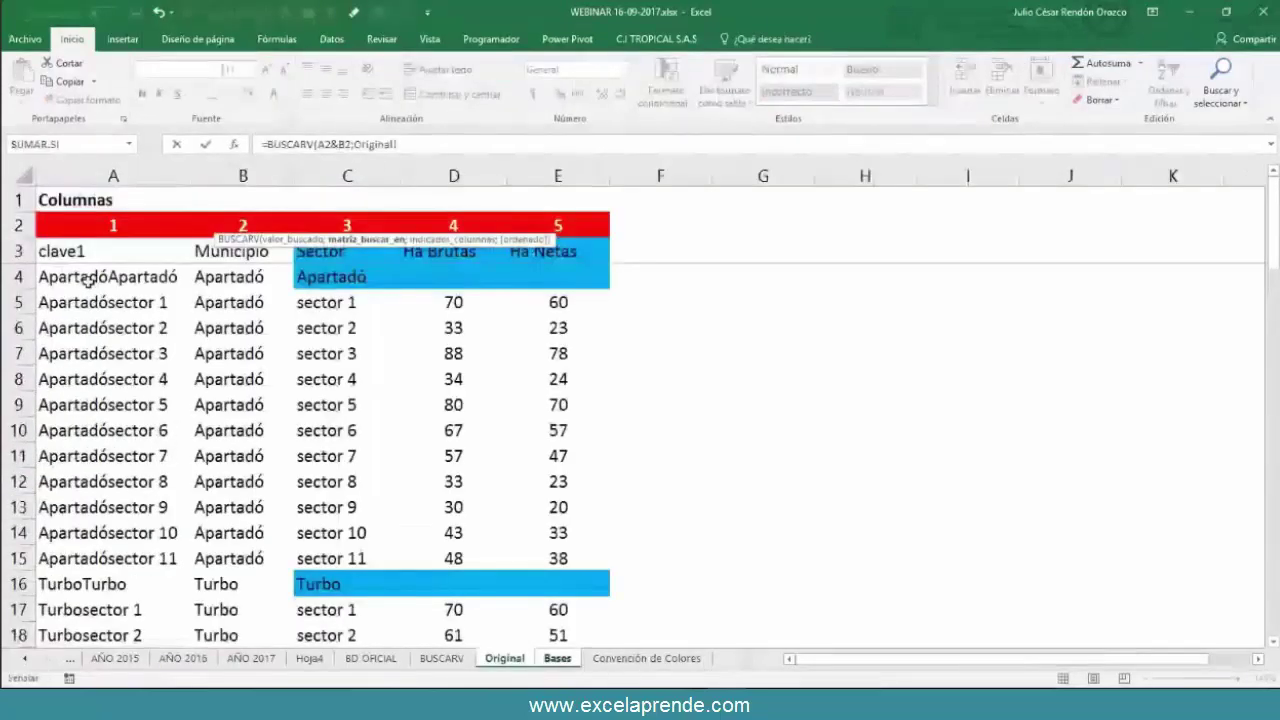
left_click(55, 277)
key("Up")
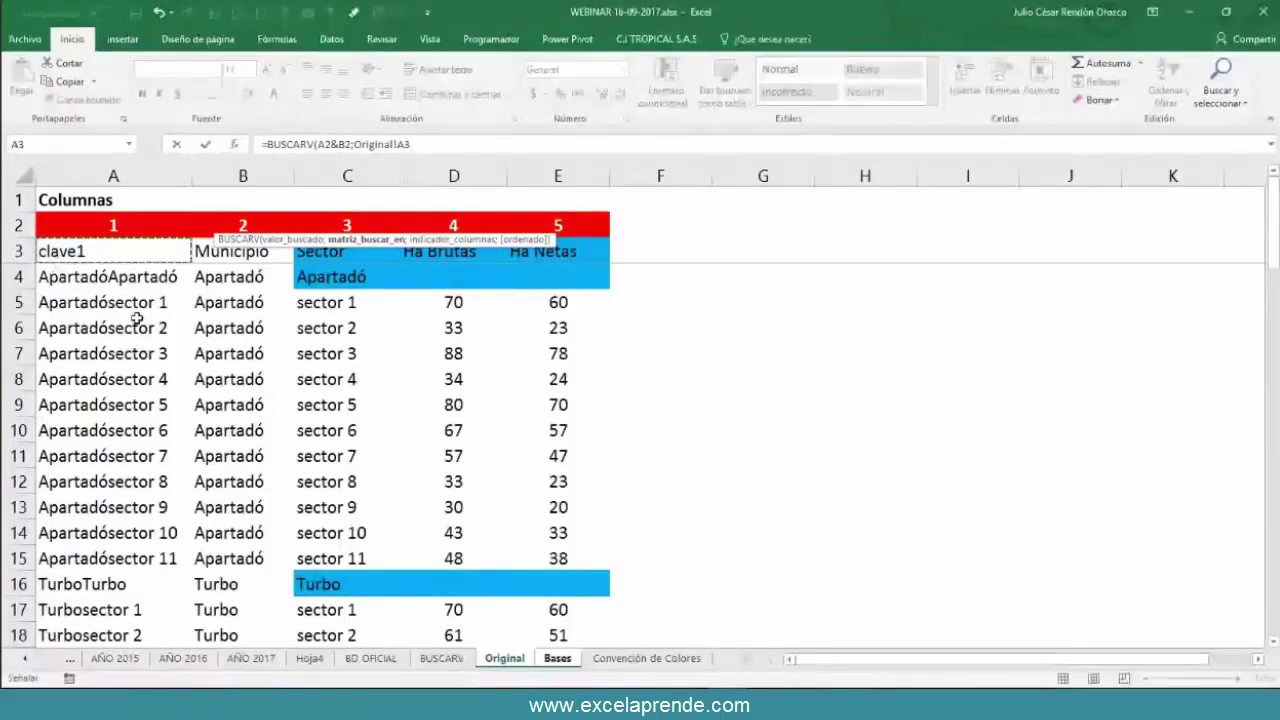
key("ctrl+shift+Right")
key("ctrl+shift+Down")
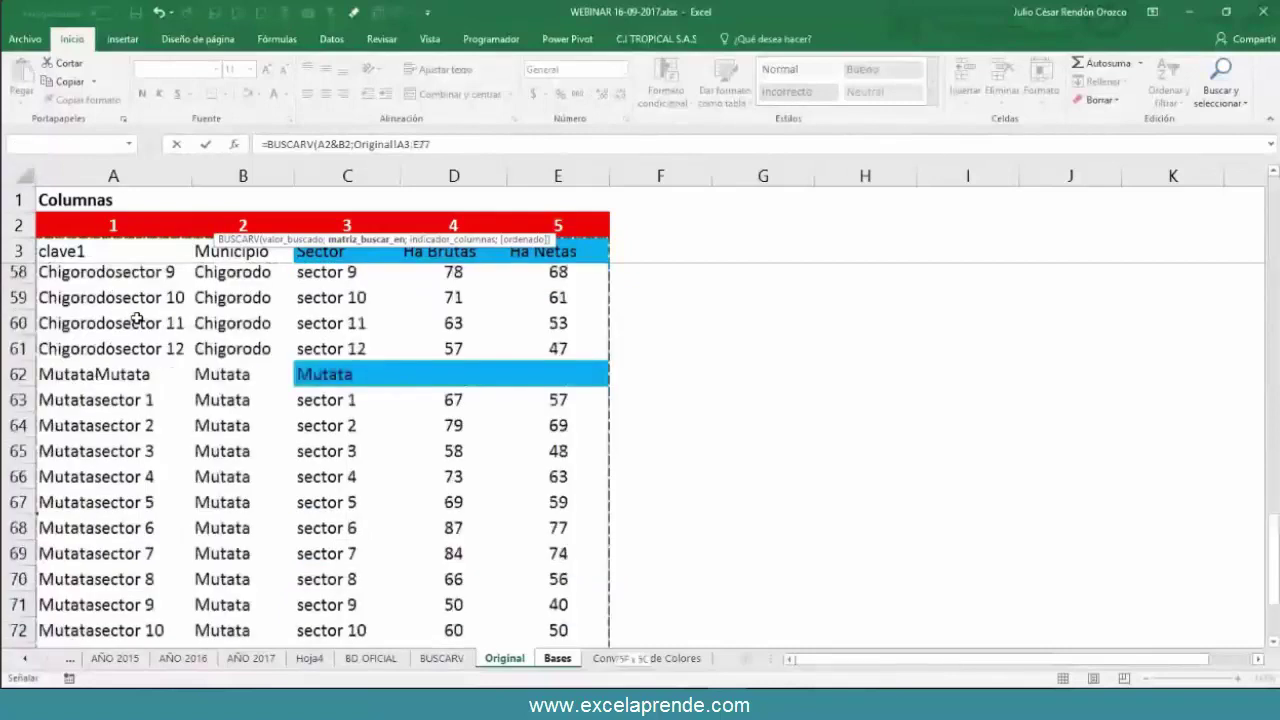
key("F4")
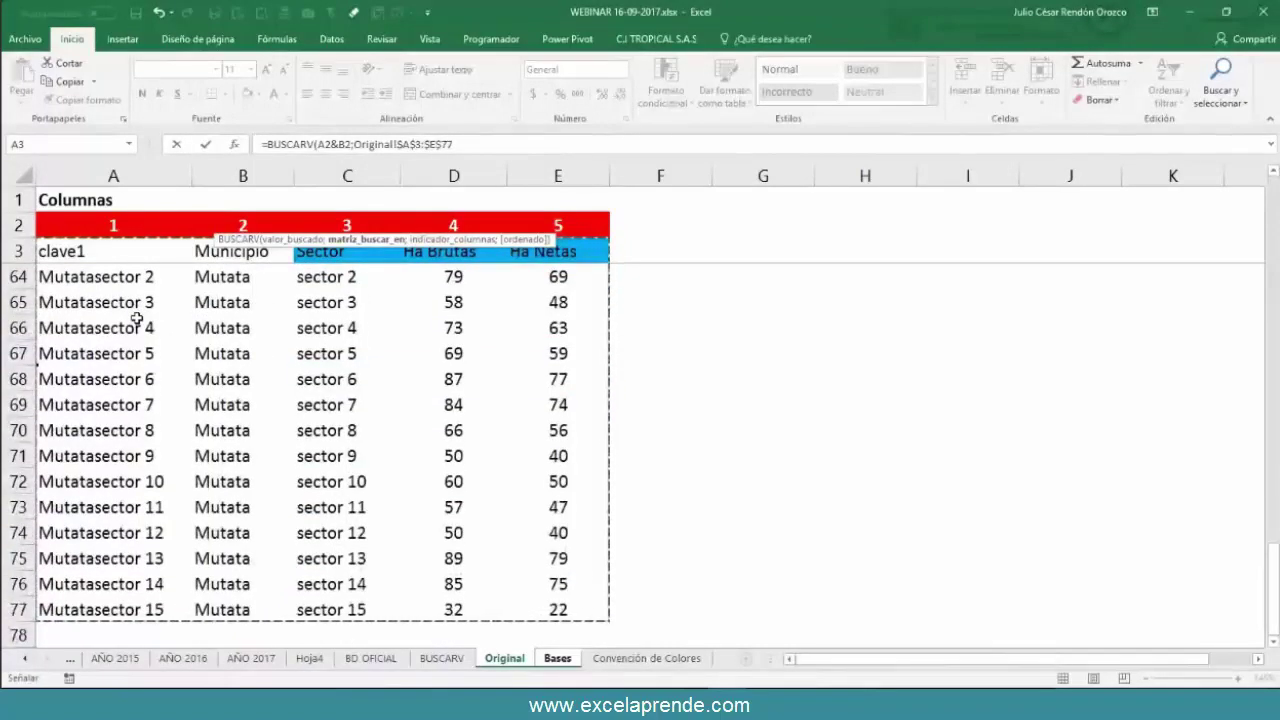
type(";")
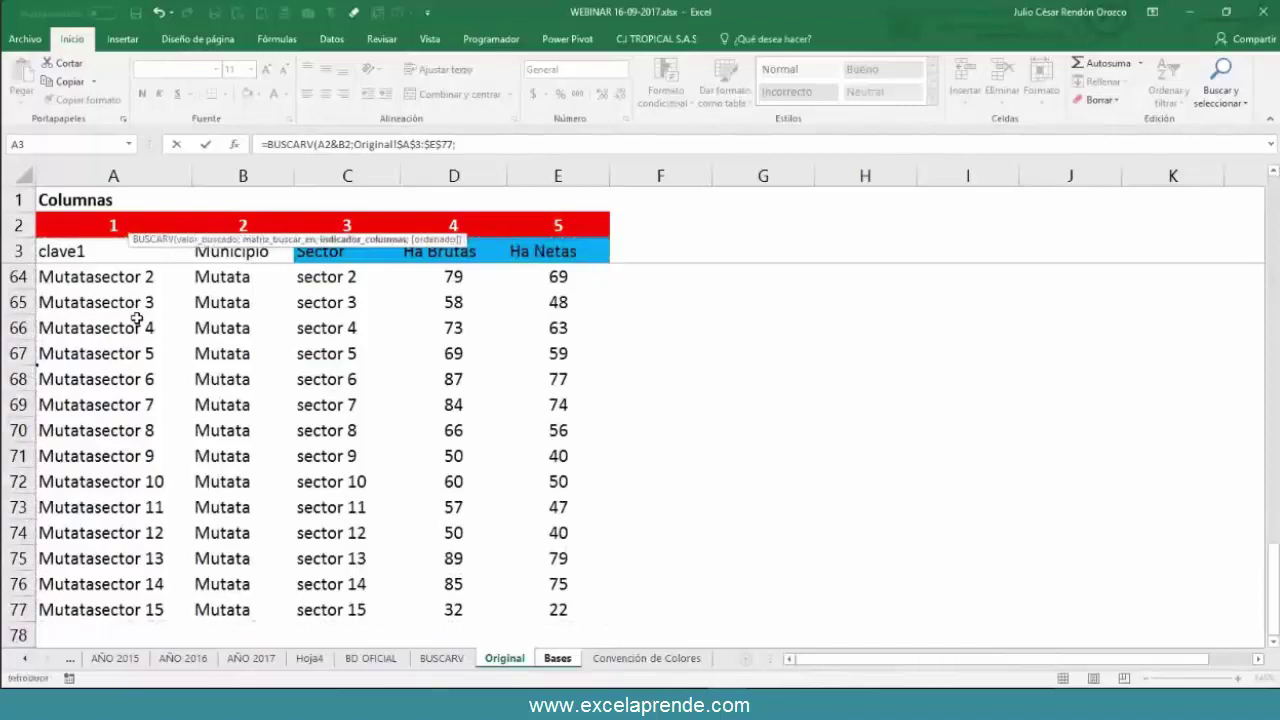
scroll(474, 385, "up", 8)
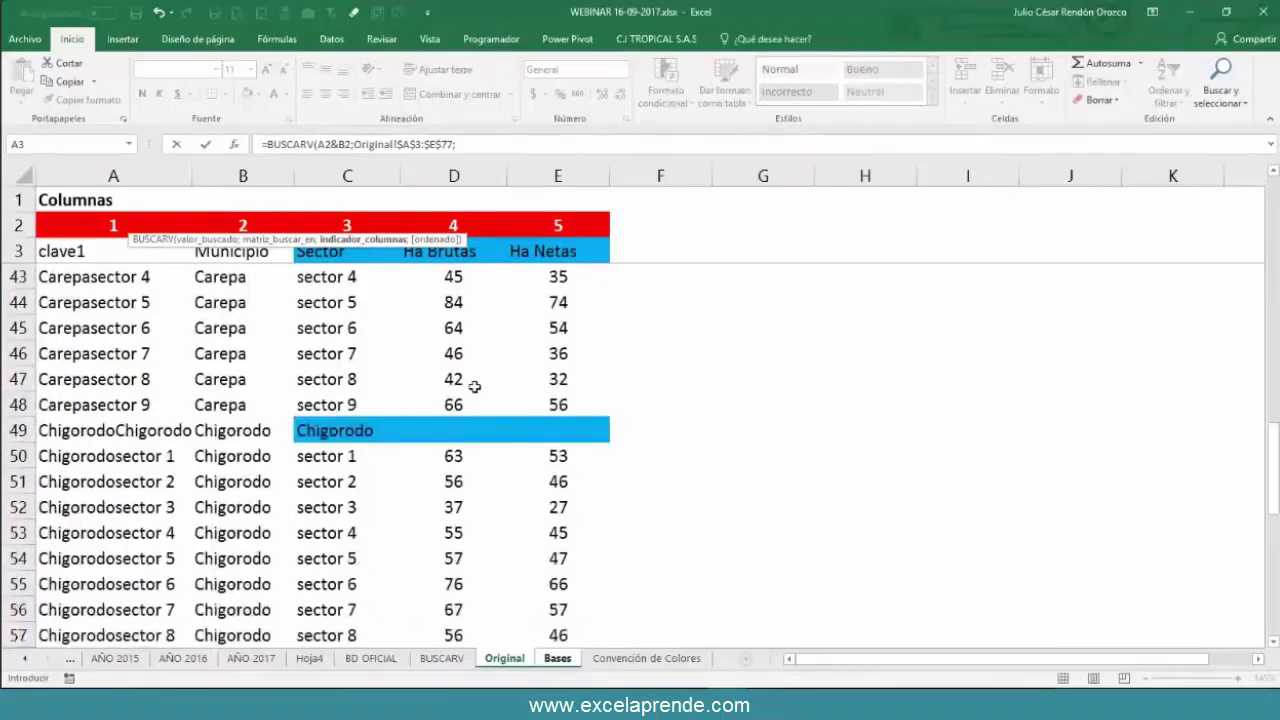
scroll(474, 386, "up", 12)
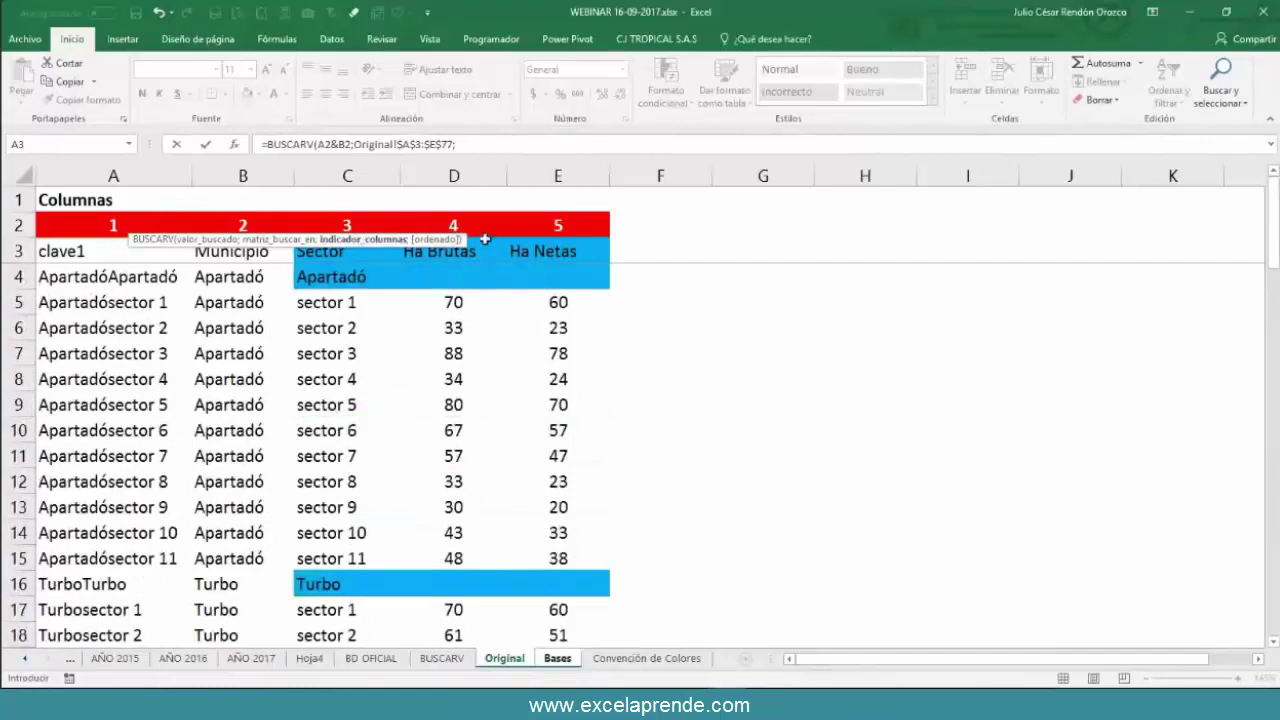
type("4")
type(";")
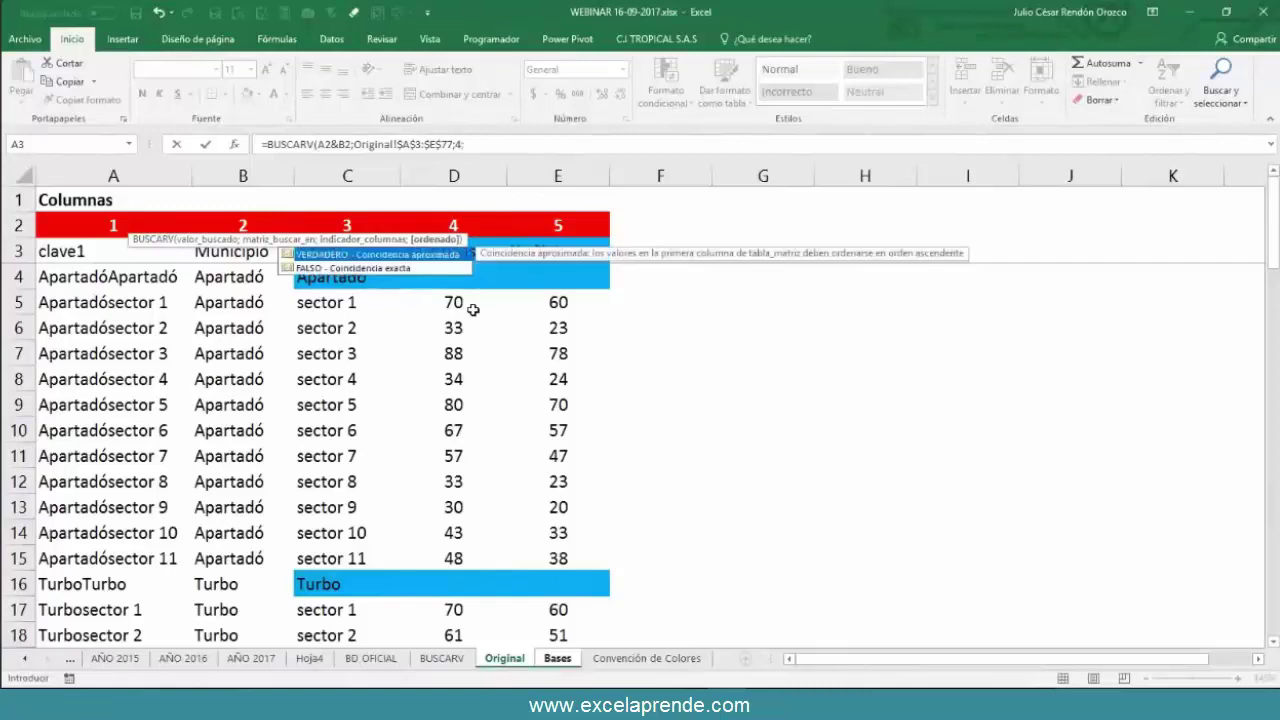
type("0")
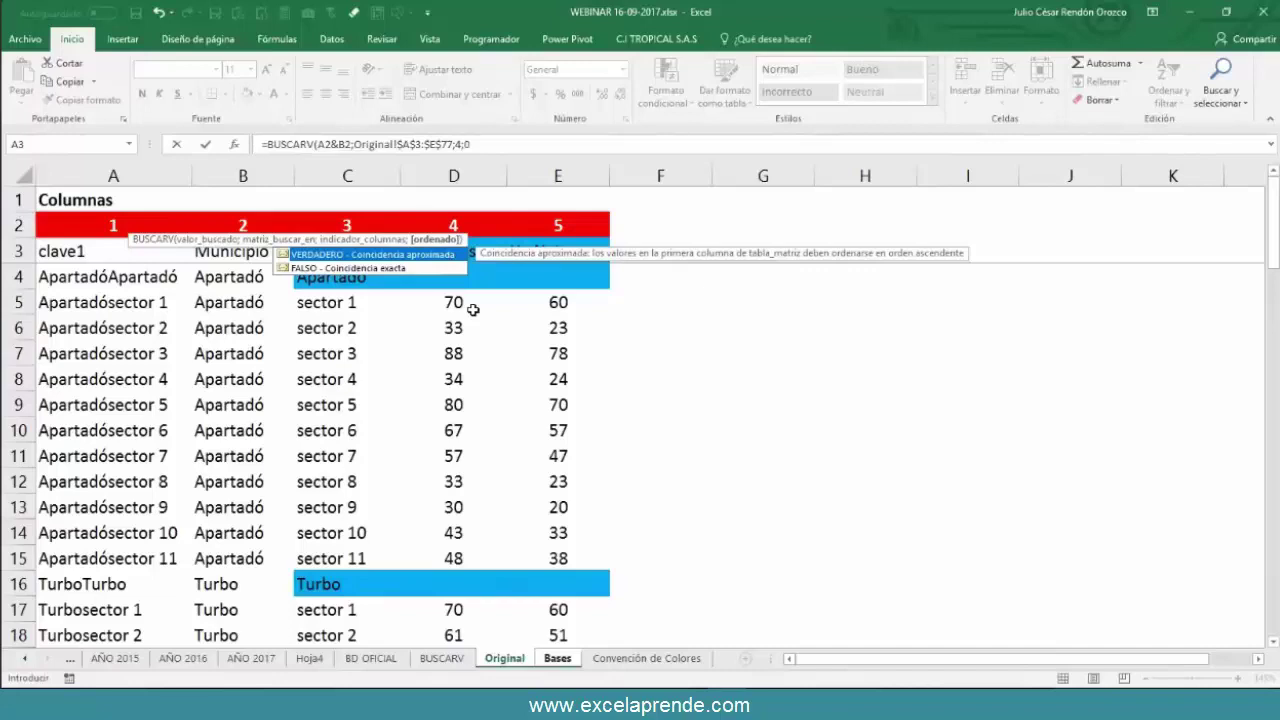
- Finish the C2 lookup and confirm on Original that Ha Netas is column 5
key("Escape")
left_click(591, 300)
left_click(563, 175)
left_click(557, 225)
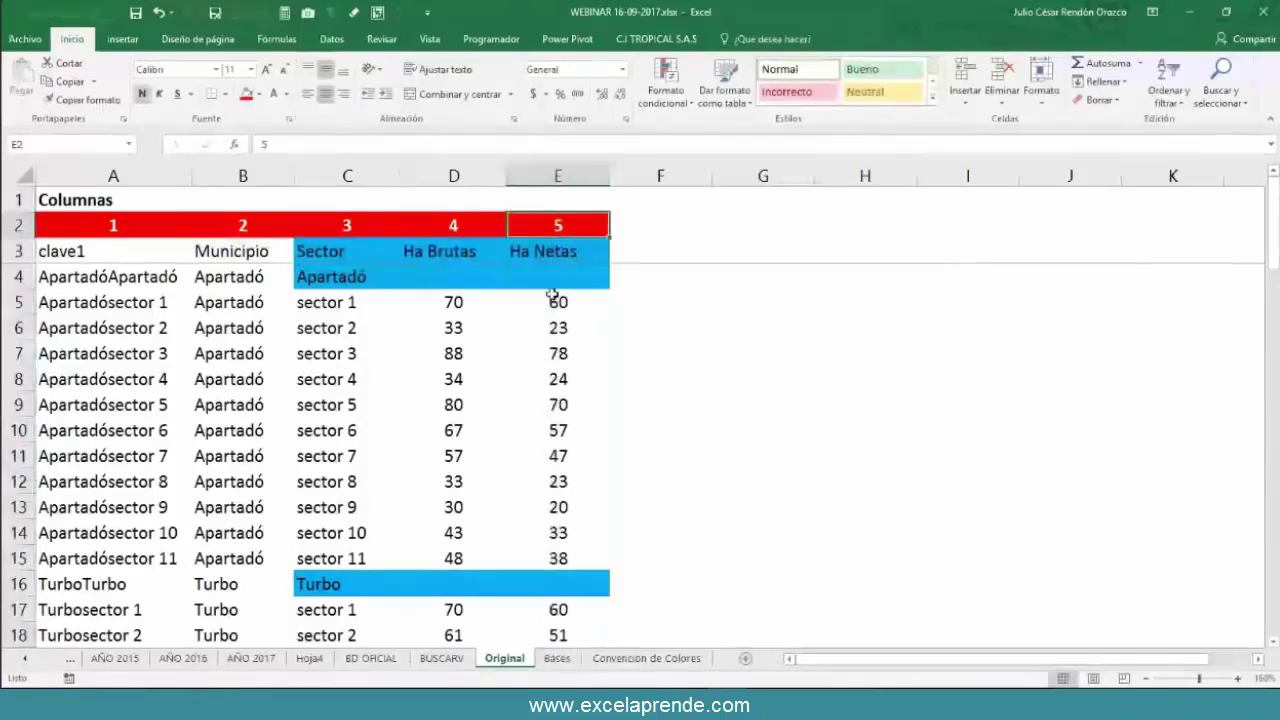
left_click(557, 658)
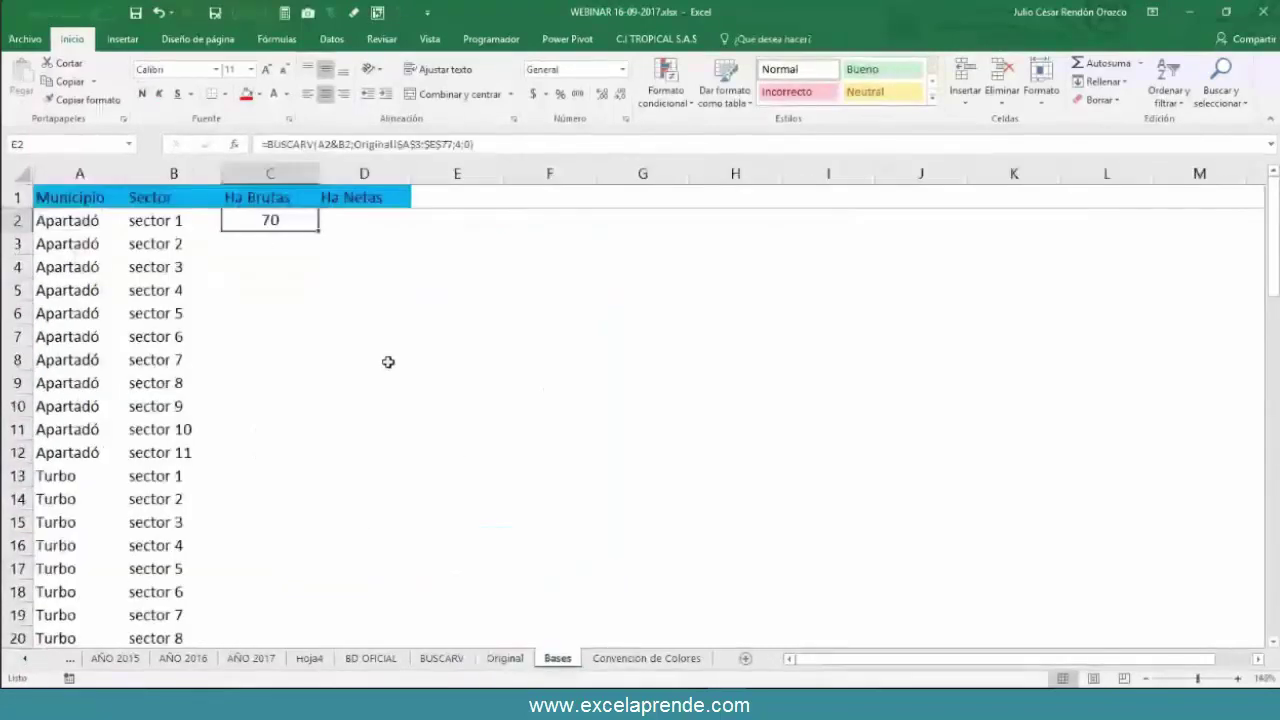
- Copy the C2 lookup into D2 and compare the two formulas
key("shift+Right")
key("ctrl+r")
key("F2")
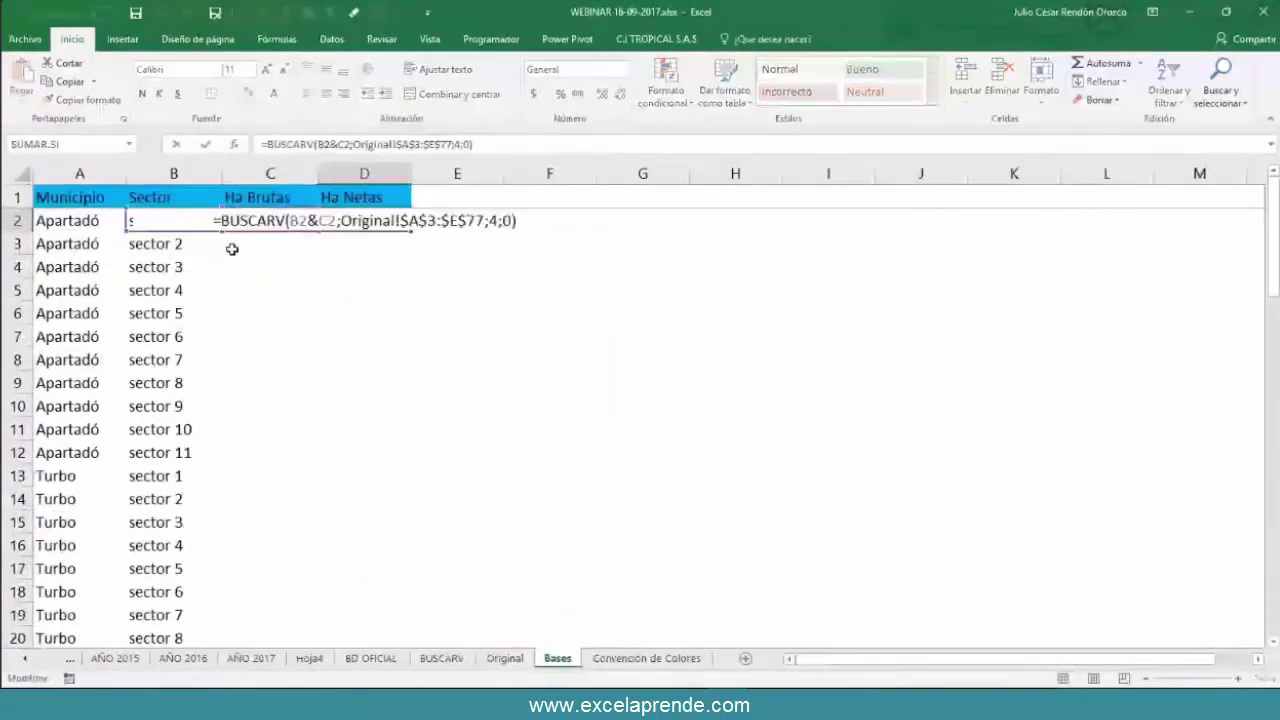
key("Return")
left_click(266, 219)
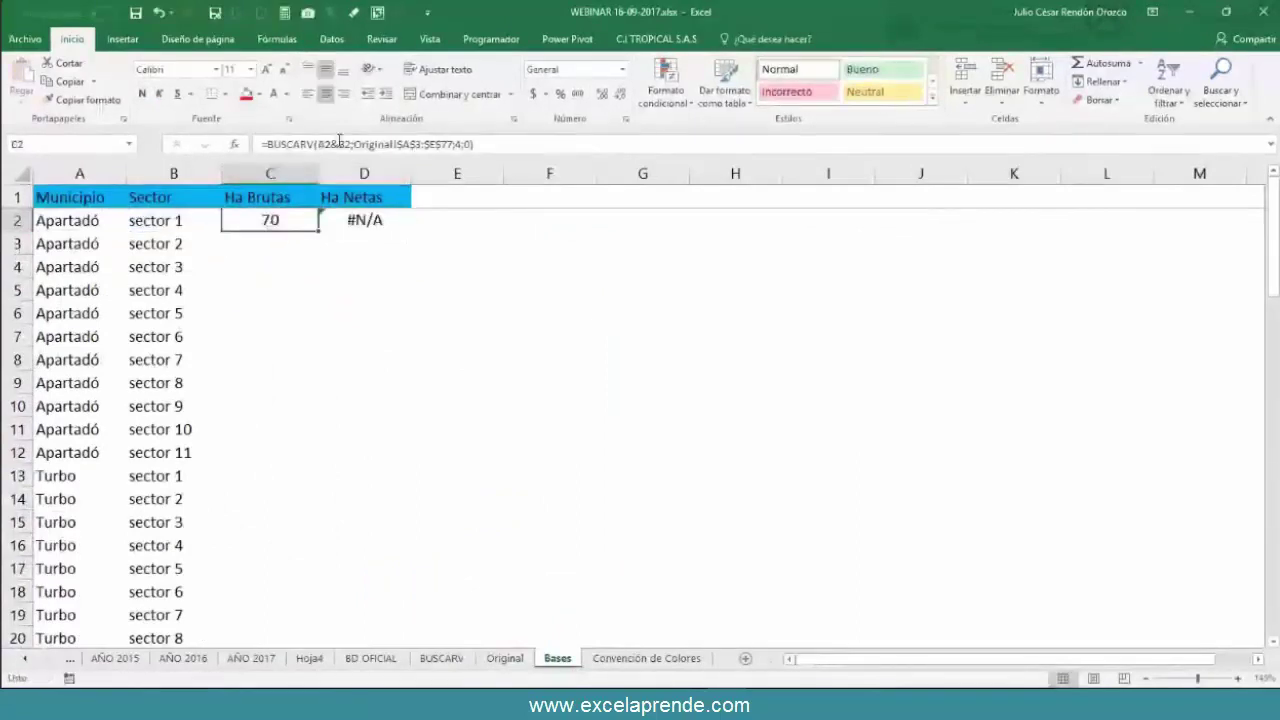
left_click(326, 144)
key("Escape")
- Fix D2's lookup to key on A2&B2 and return column 5
left_click(365, 220)
key("F2")
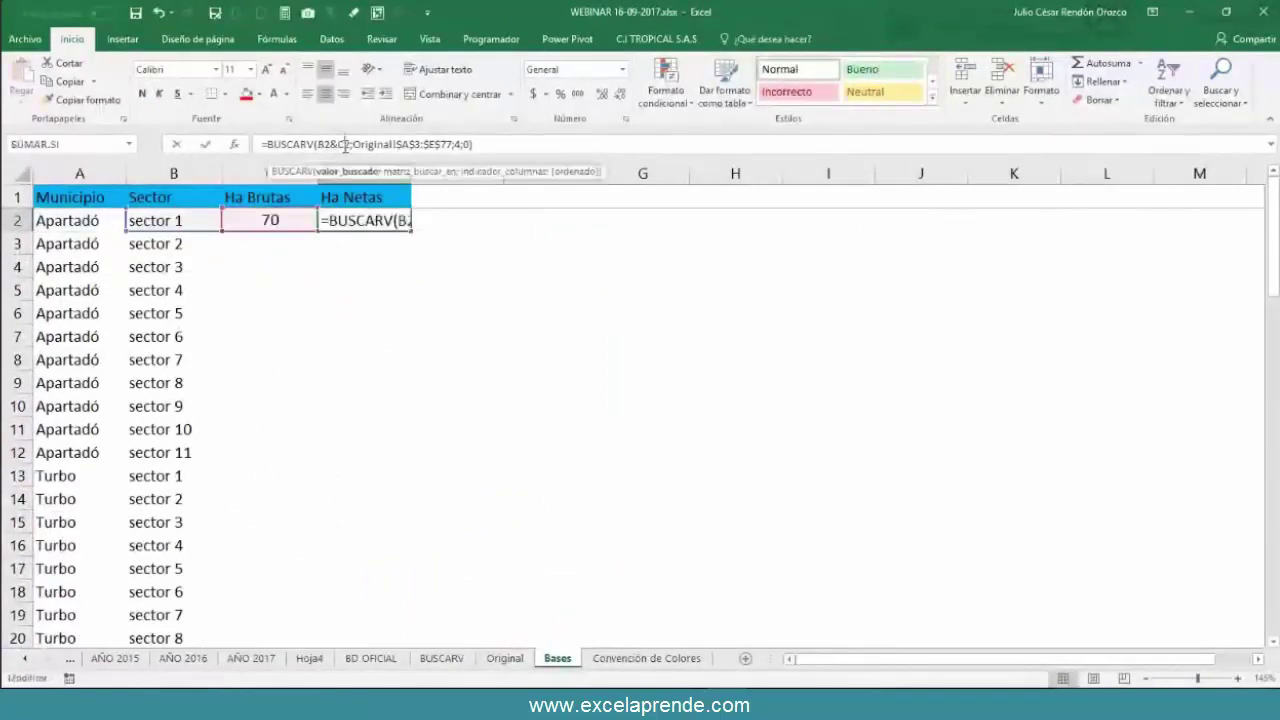
left_click_drag(172, 232, 80, 232)
left_click_drag(229, 220, 205, 217)
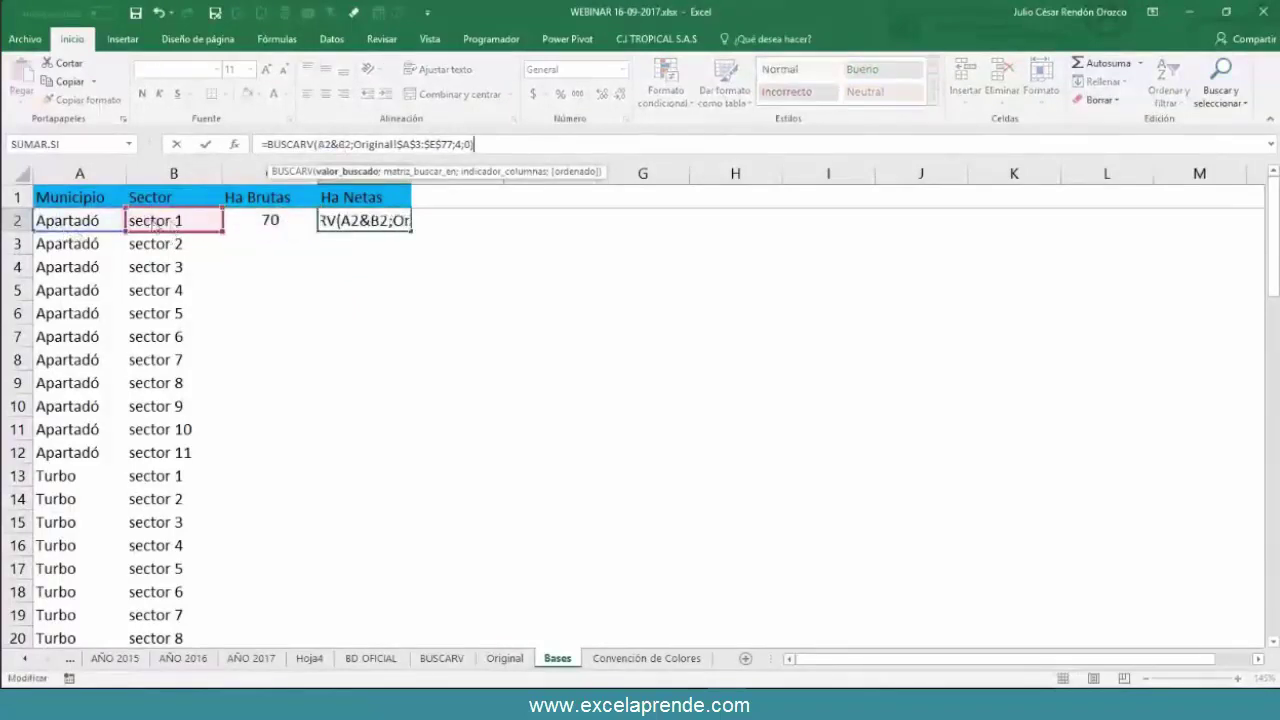
left_click(460, 144)
key("BackSpace")
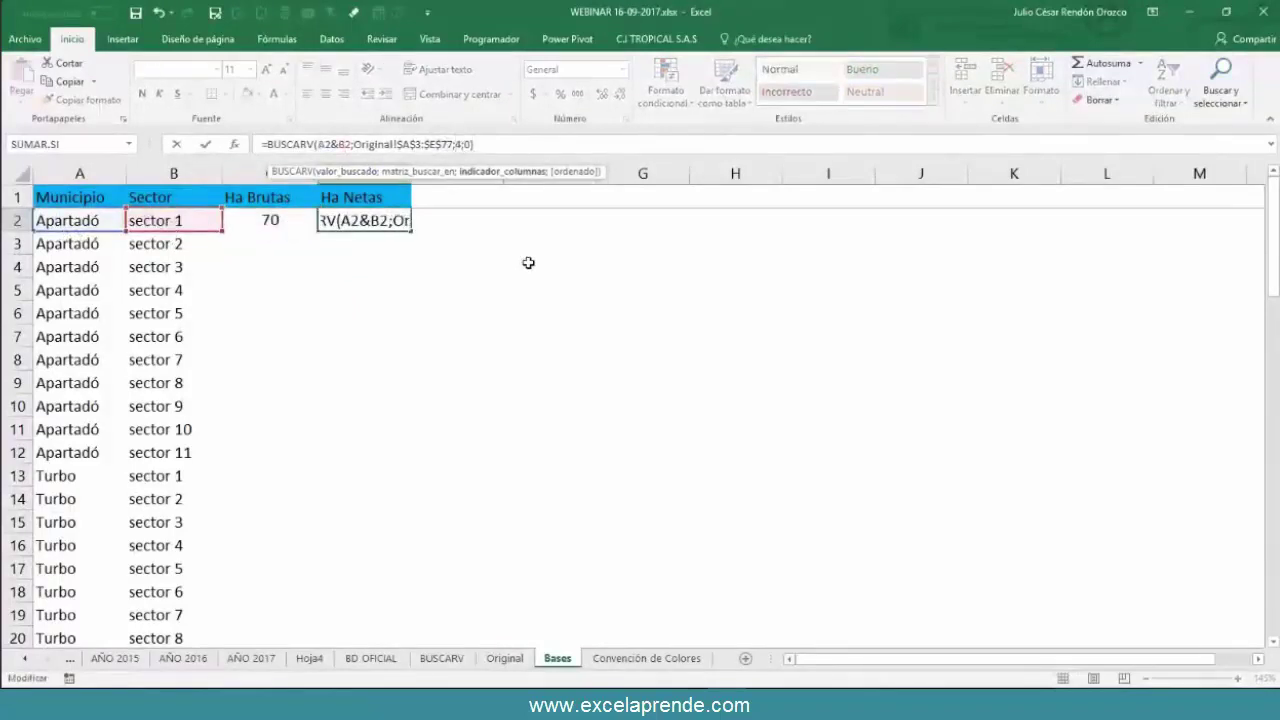
type("5")
key("Return")
key("Up")
key("Left")
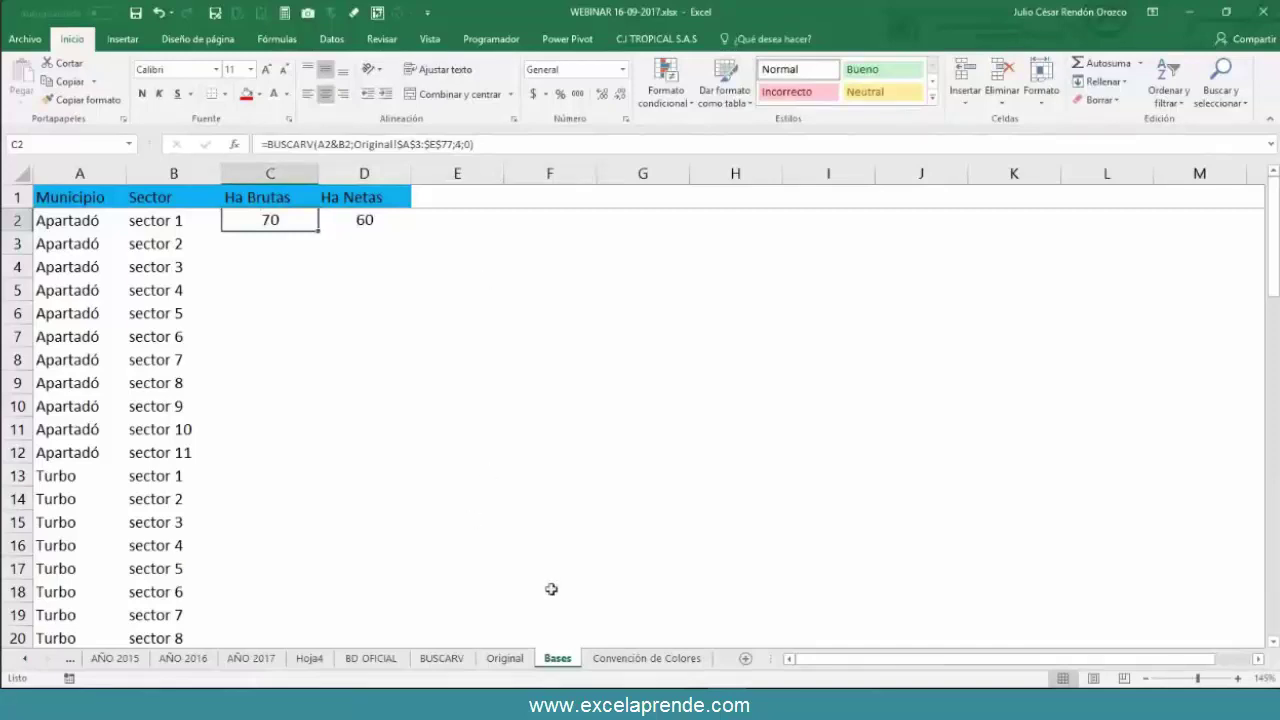
- Fill the Ha Brutas and Ha Netas lookups in C2:D2 down all data rows
left_click(522, 657)
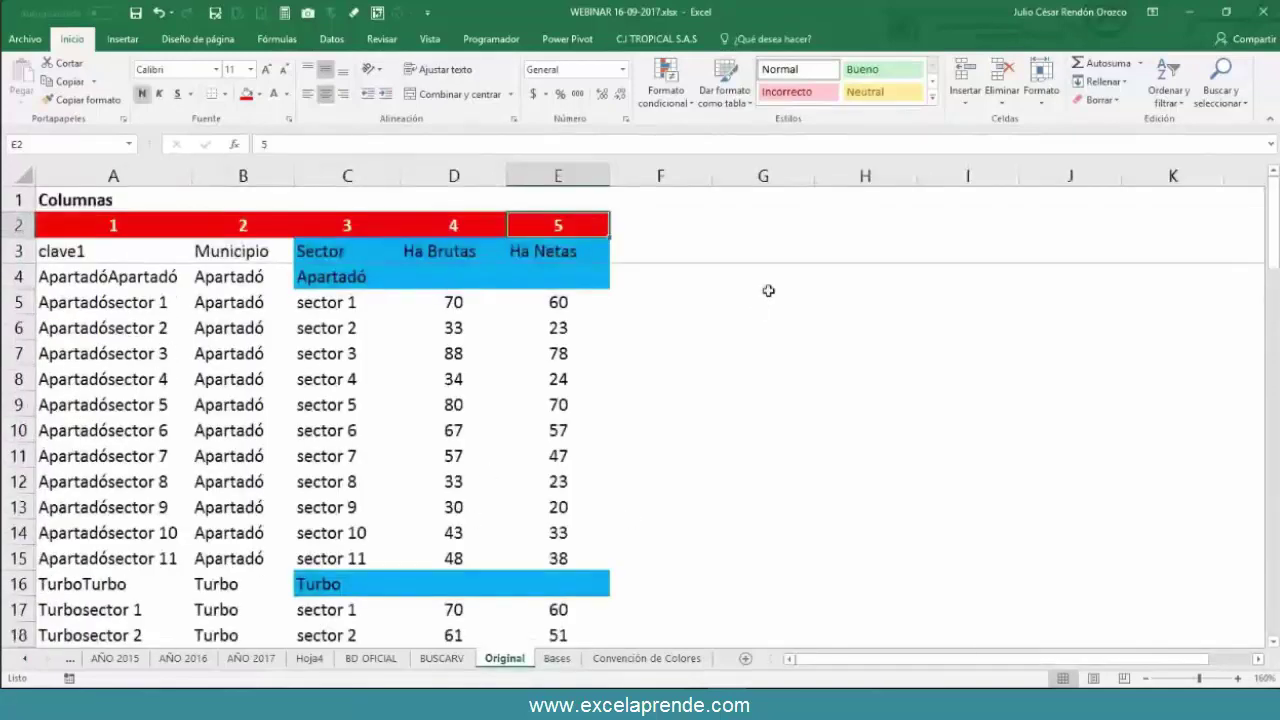
left_click(556, 657)
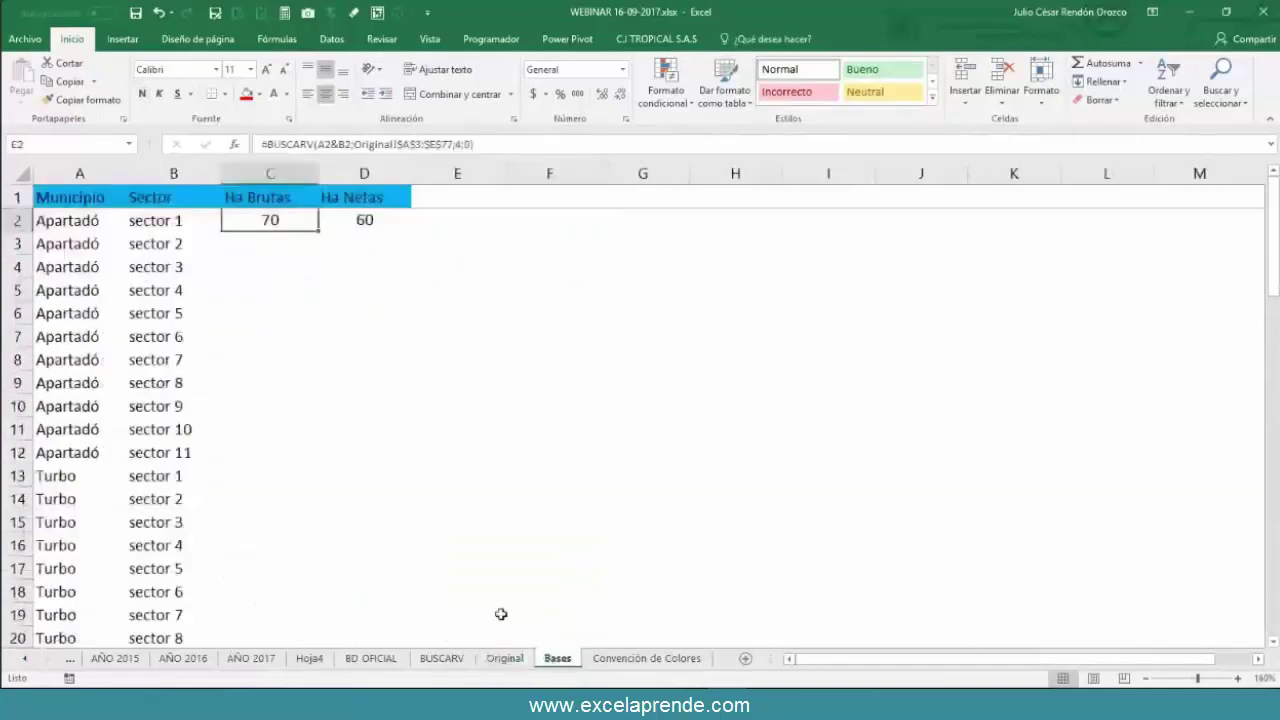
left_click_drag(270, 220, 364, 220)
double_click(411, 232)
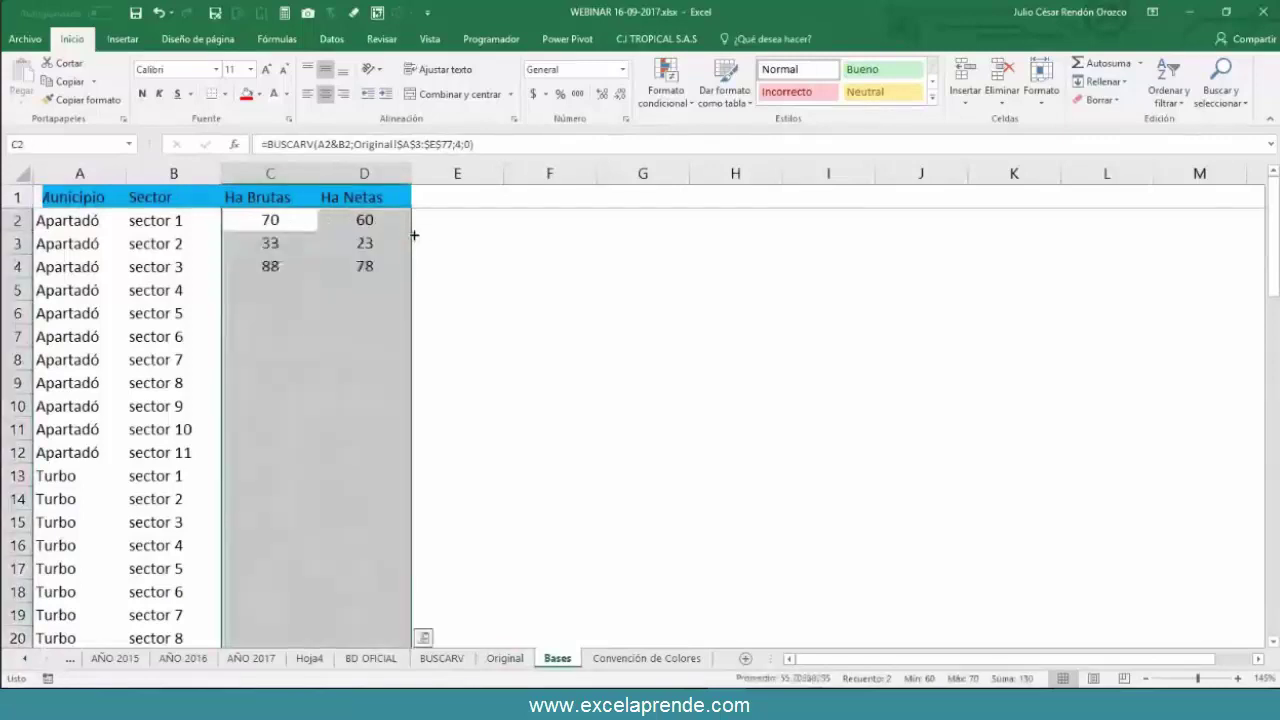
left_click_drag(295, 227, 295, 568)
left_click(295, 227)
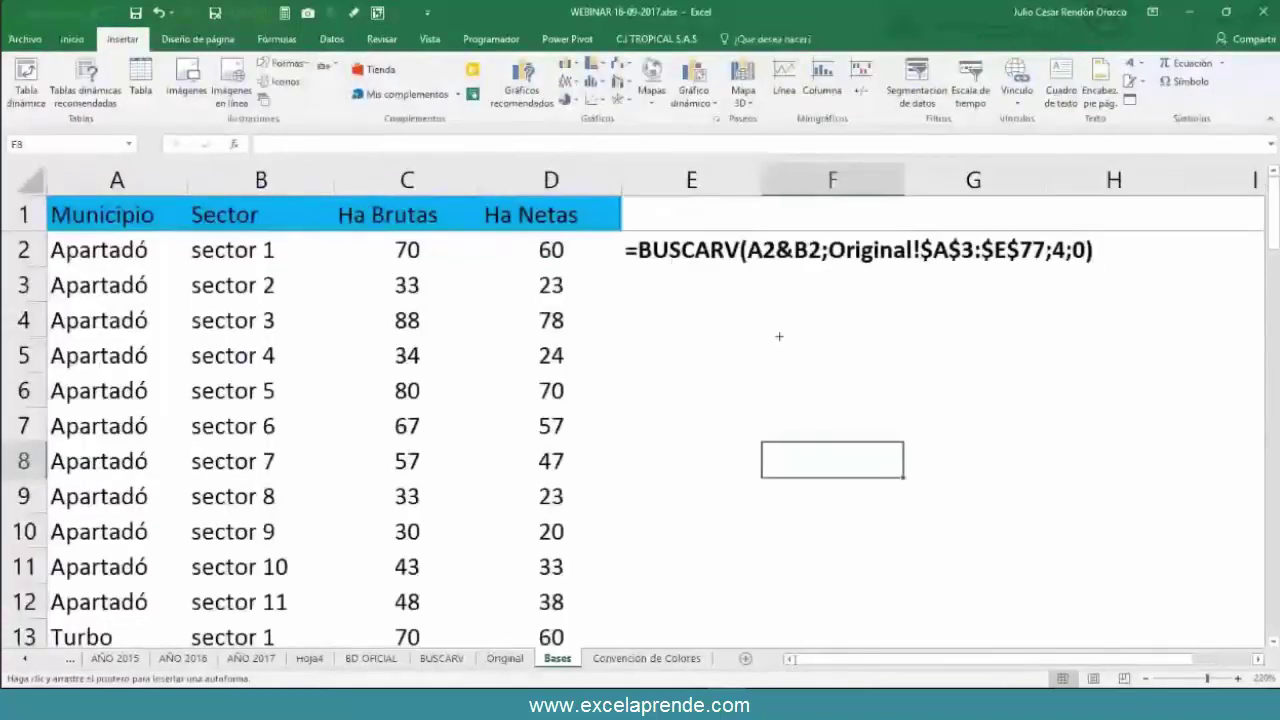
- Draw a blue arrow under the written BUSCARV formula and move it to point at column number 4
left_click_drag(779, 336, 780, 270)
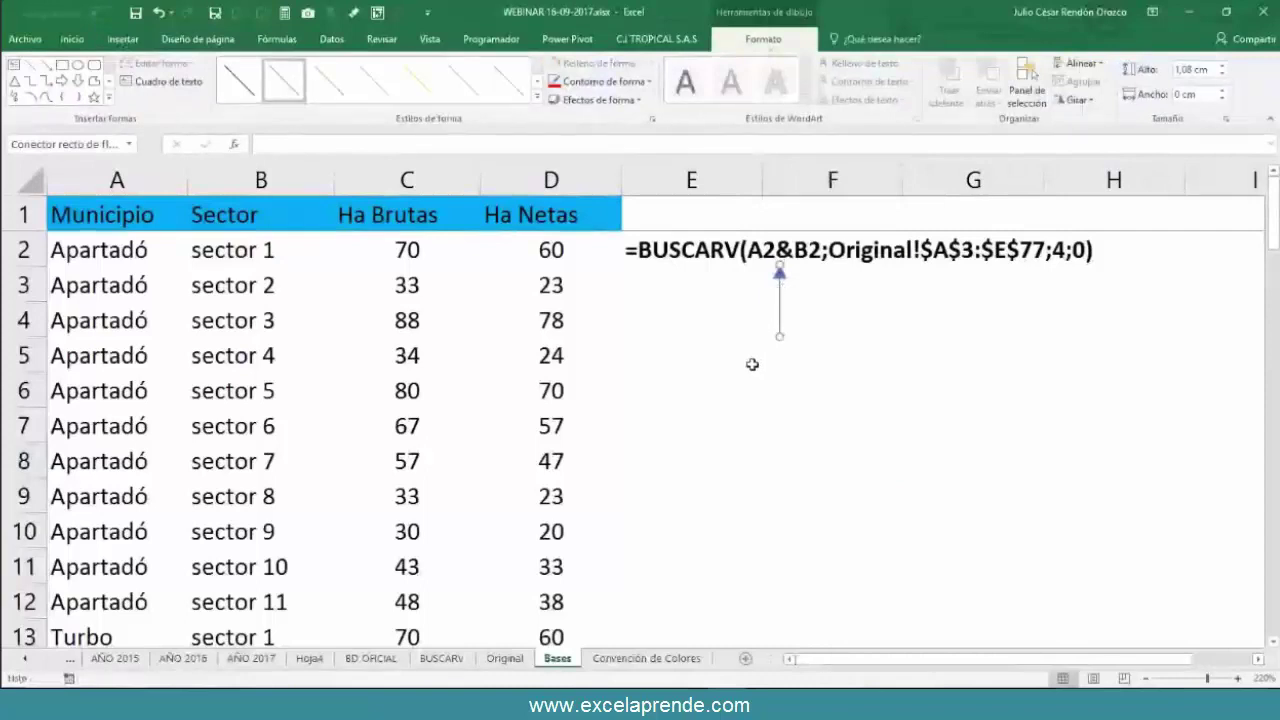
left_click_drag(110, 253, 215, 254)
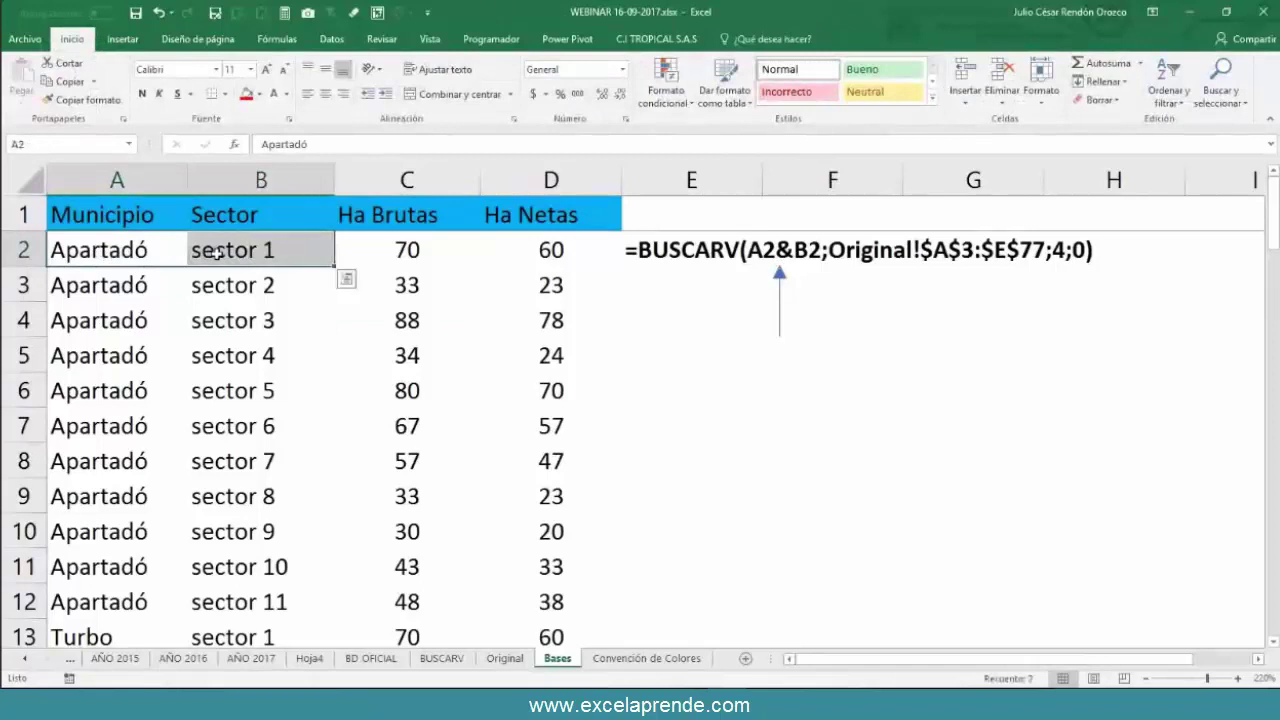
left_click(780, 272)
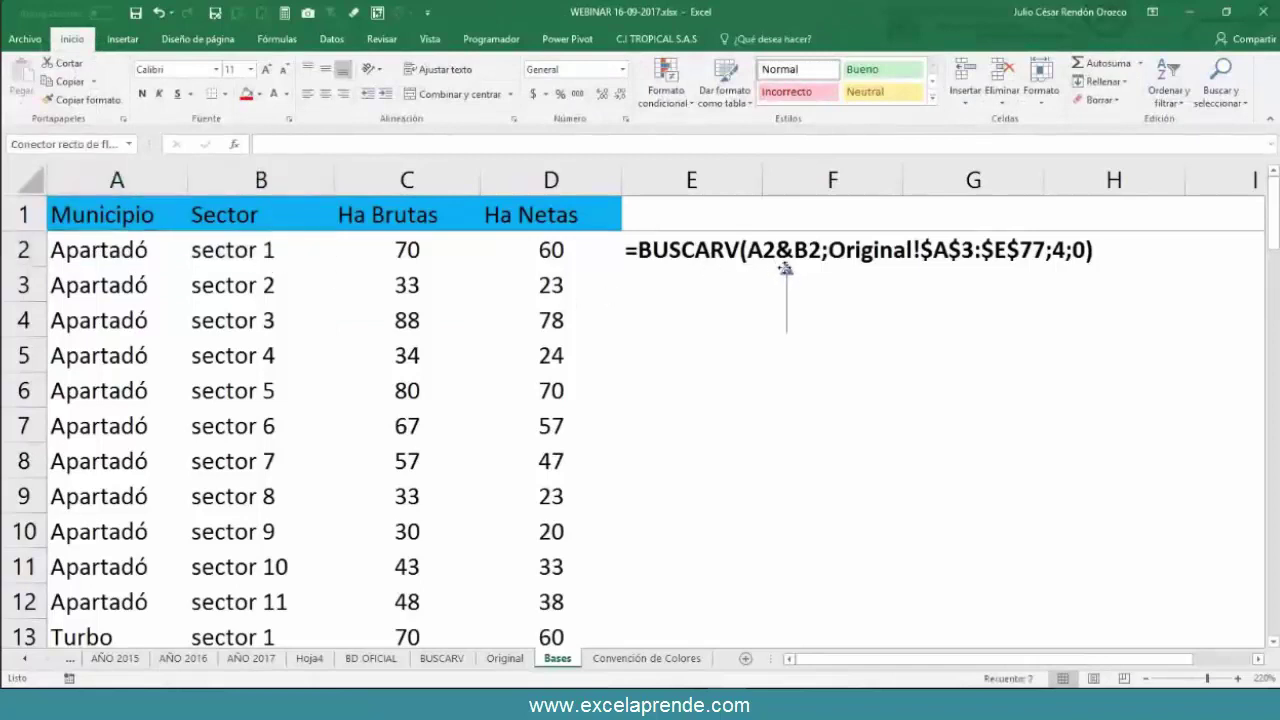
key("Escape")
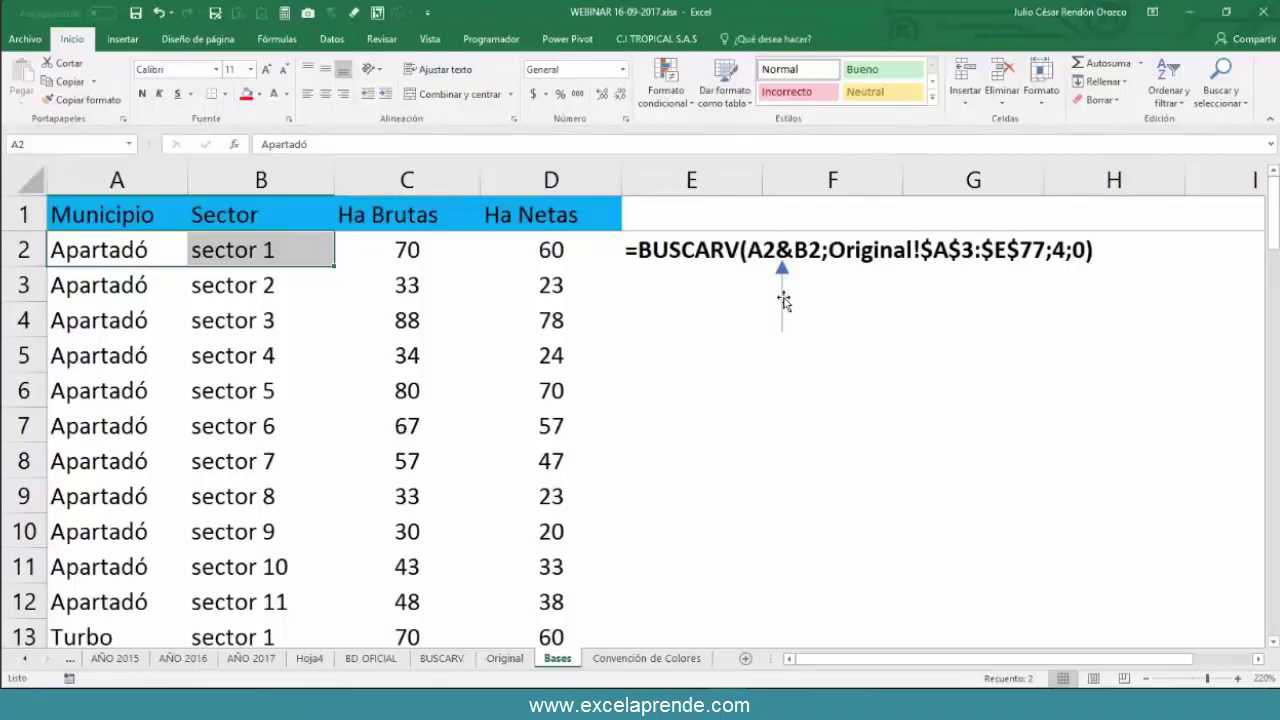
left_click_drag(784, 300, 1063, 305)
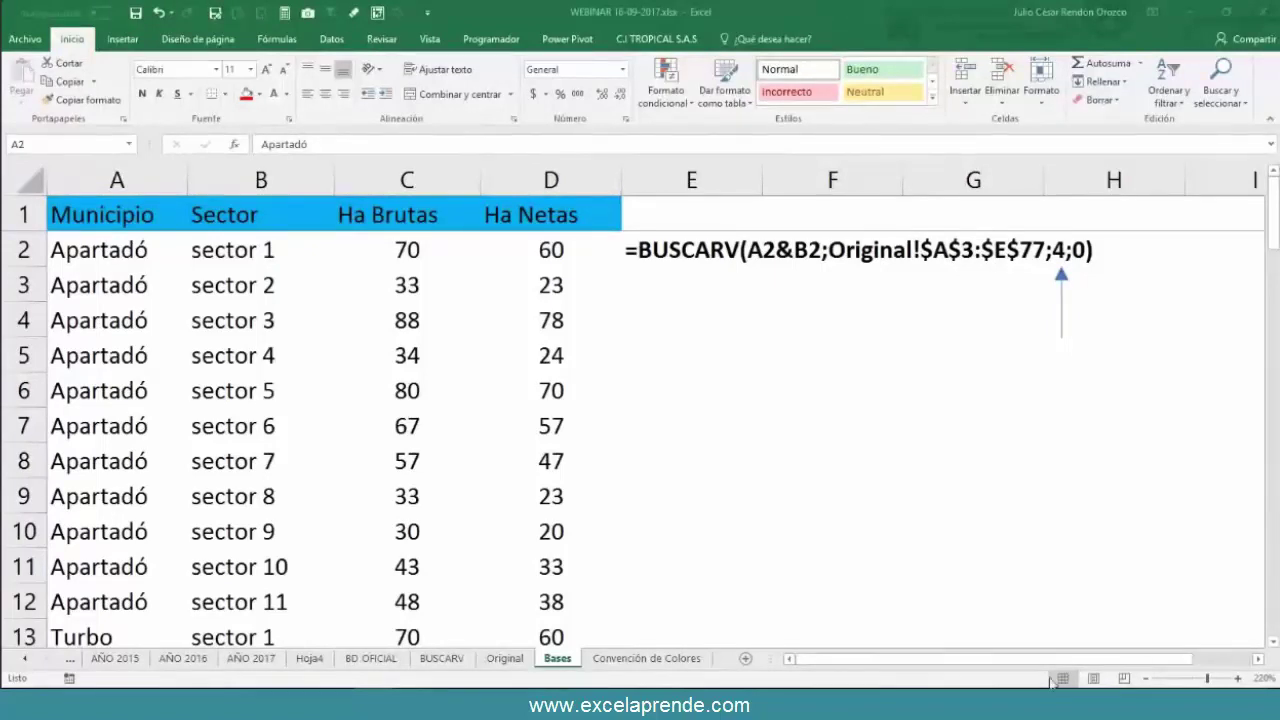
- Switch to the Convención de Colores sheet and zoom in on the sales report
left_click(624, 670)
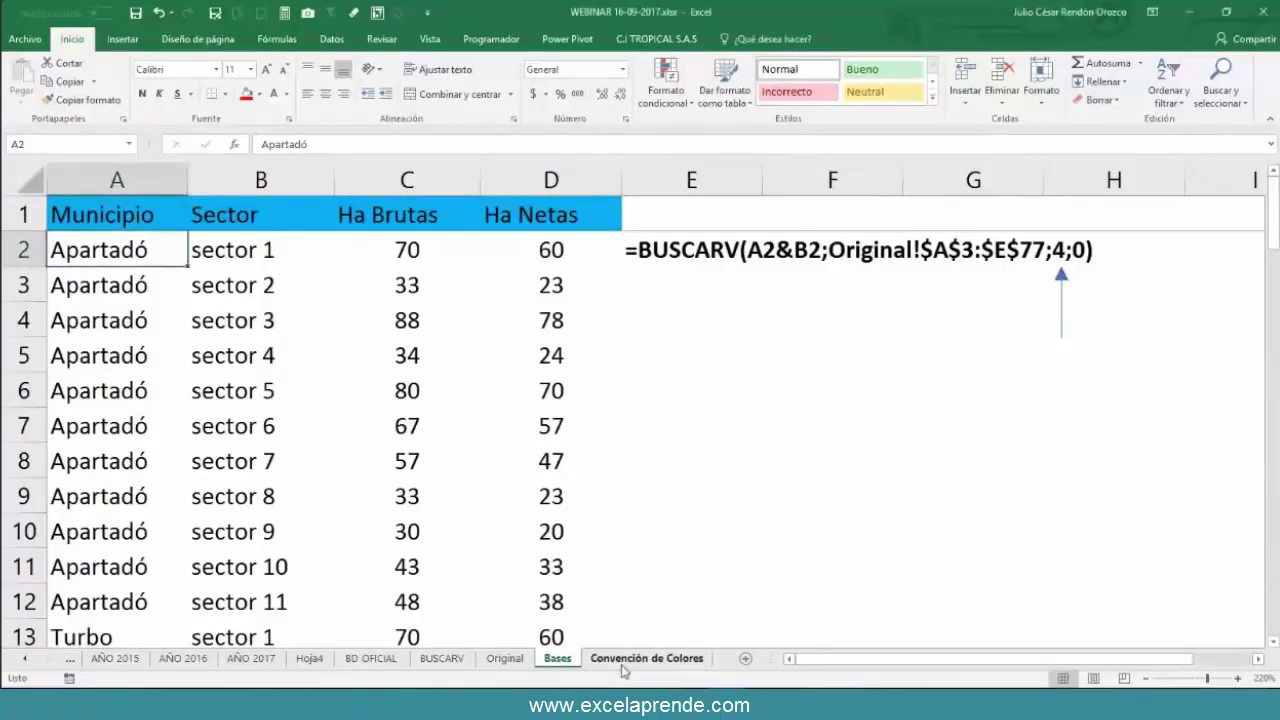
left_click(623, 660)
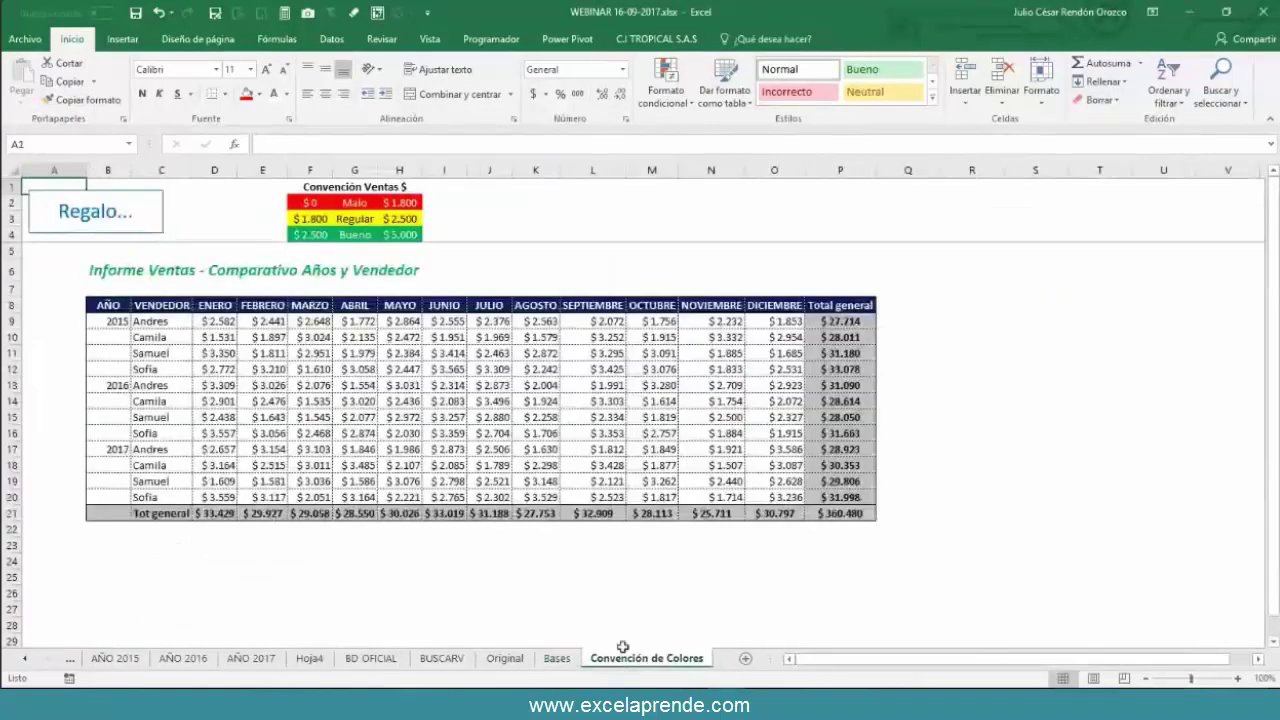
left_click(1026, 305)
scroll(1026, 305, "up", 1, "ctrl")
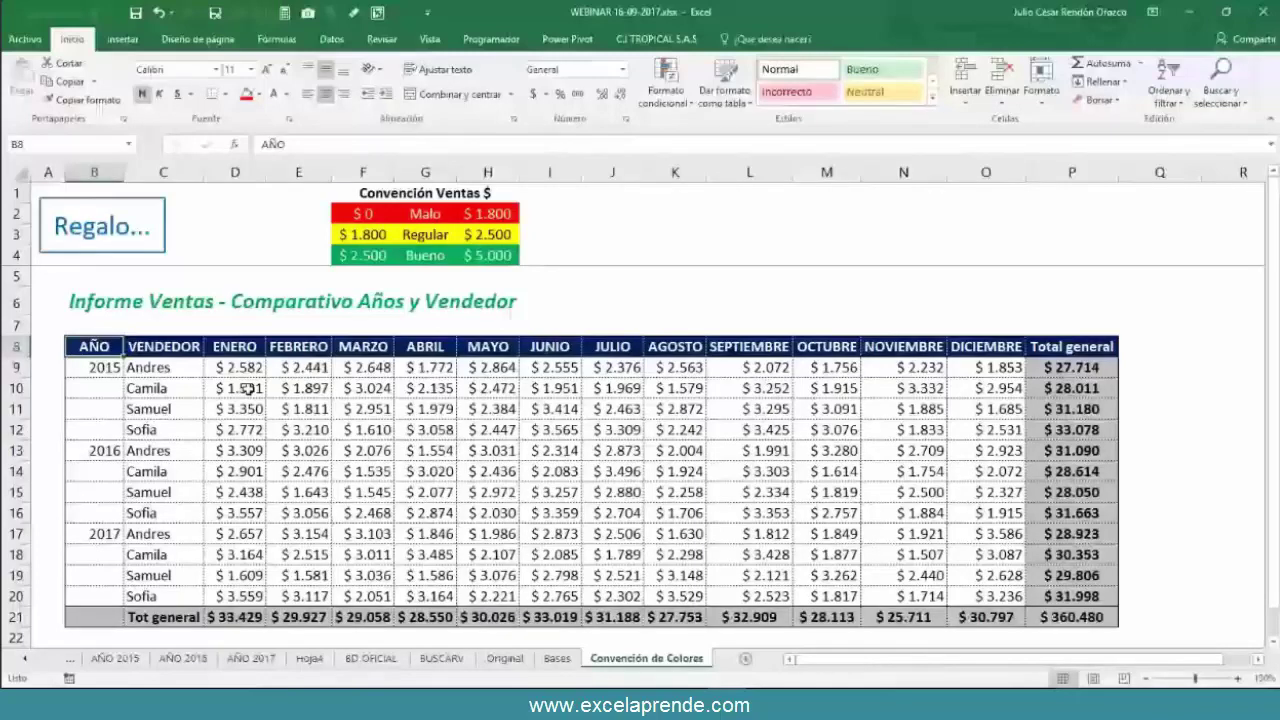
- Preview Quick Analysis formatting on sales D9:O20, cancel it, and open Conditional Formatting for that range
left_click_drag(240, 368, 986, 596)
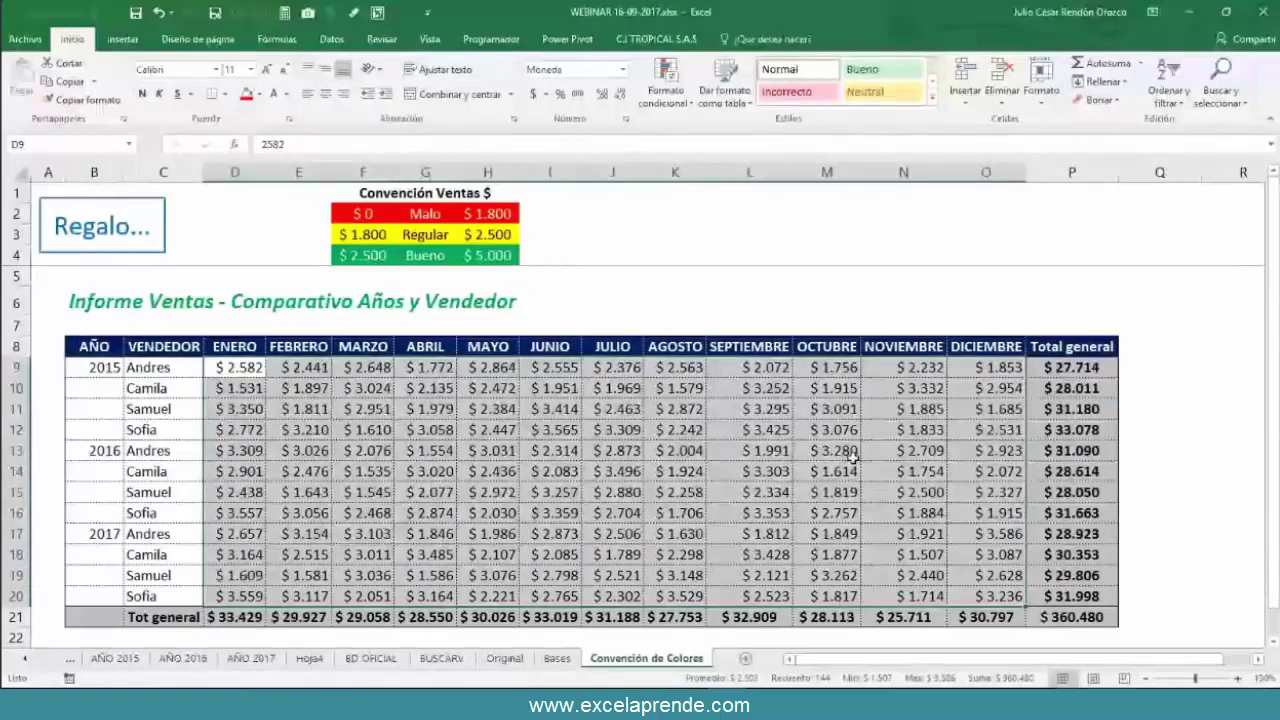
left_click(1040, 619)
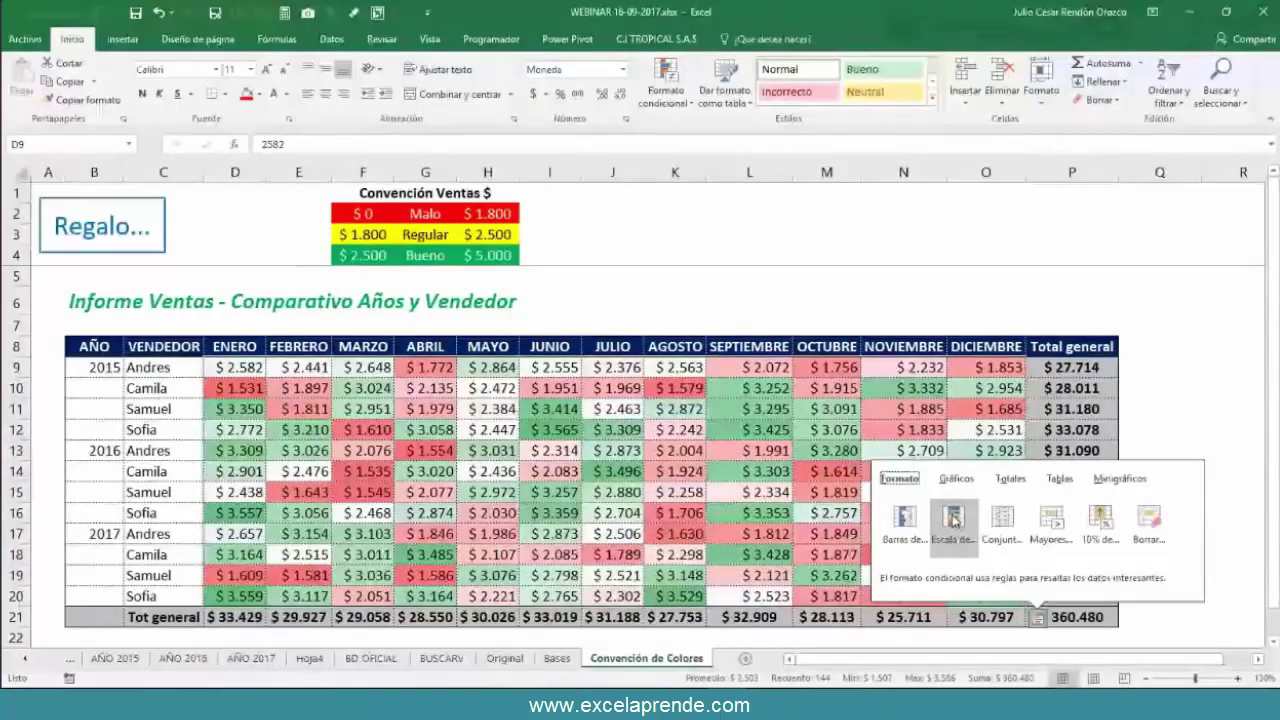
key("Escape")
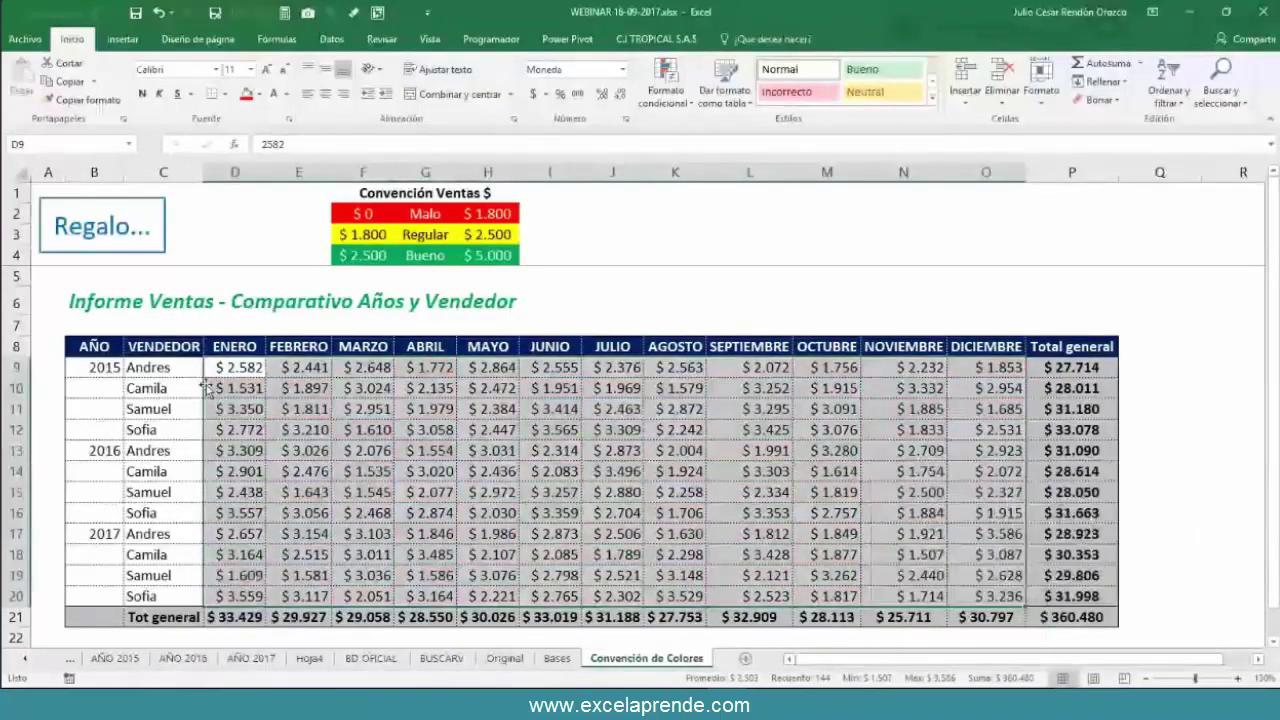
left_click_drag(245, 368, 1007, 598)
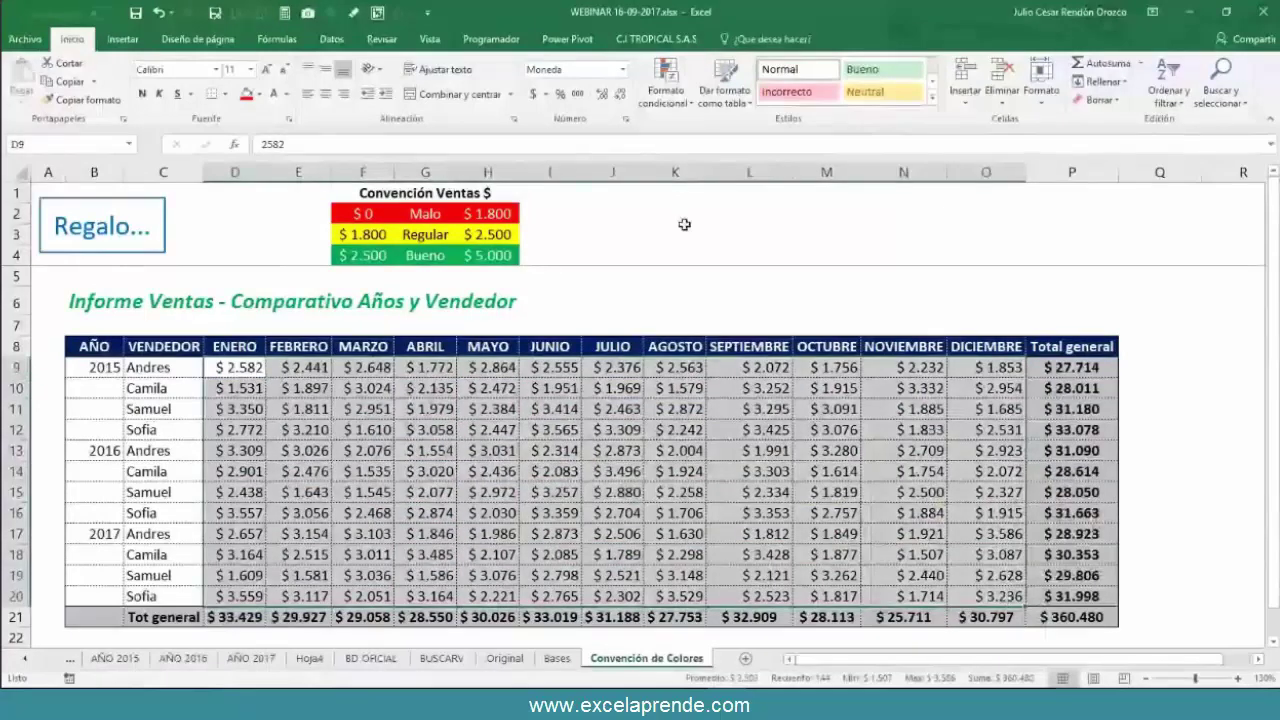
left_click(665, 98)
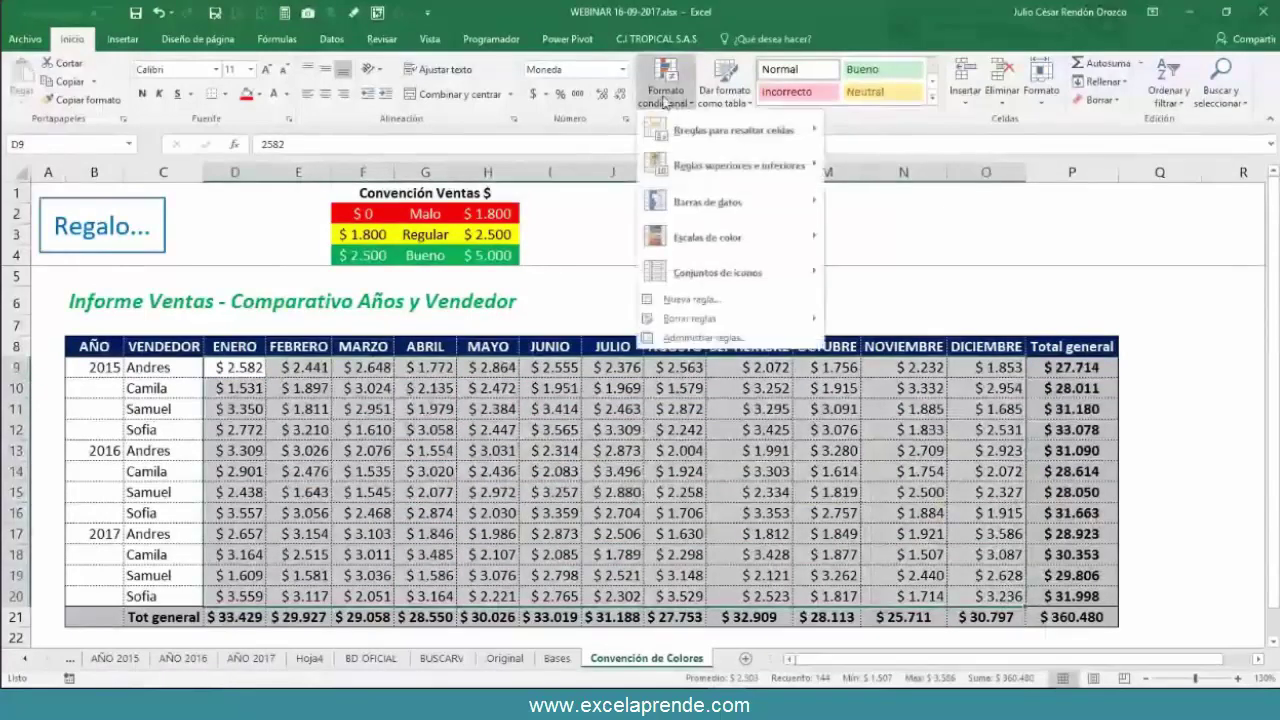
- Preview the red-yellow-green colour scale, dismiss it unapplied, and select the Malo lower limit in F2
mouse_move(707, 242)
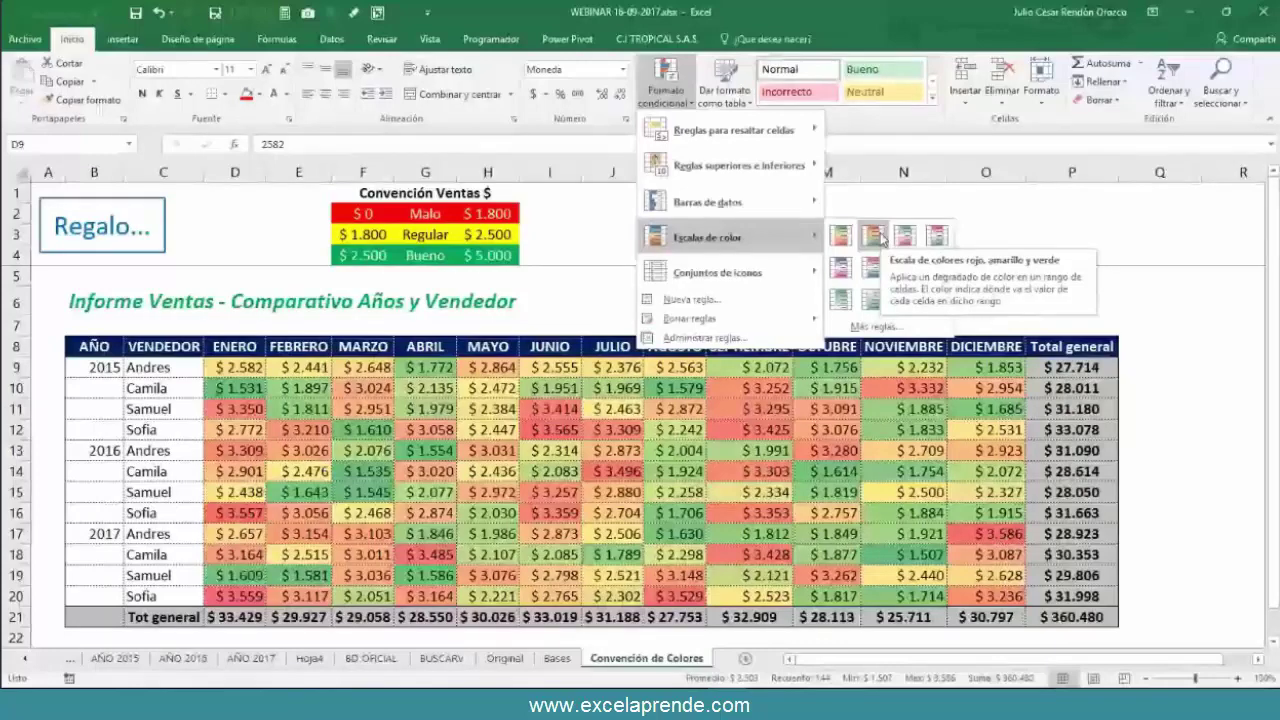
left_click(240, 368)
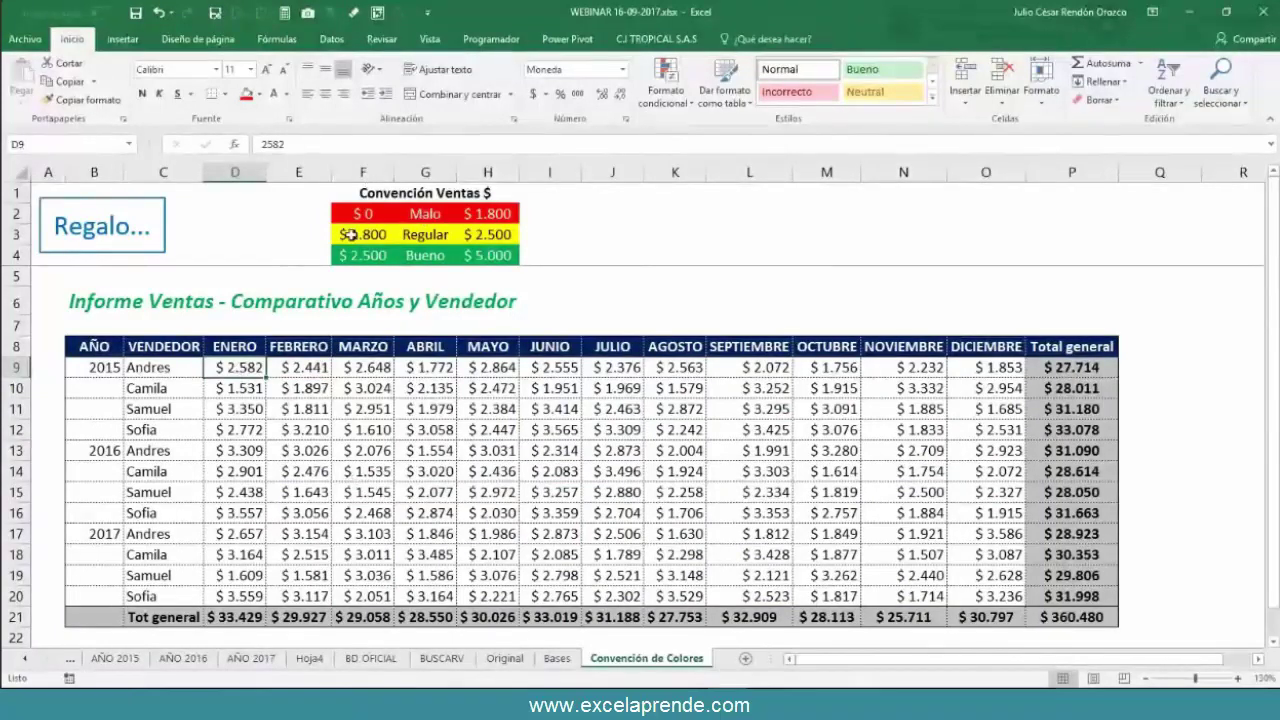
left_click(372, 215)
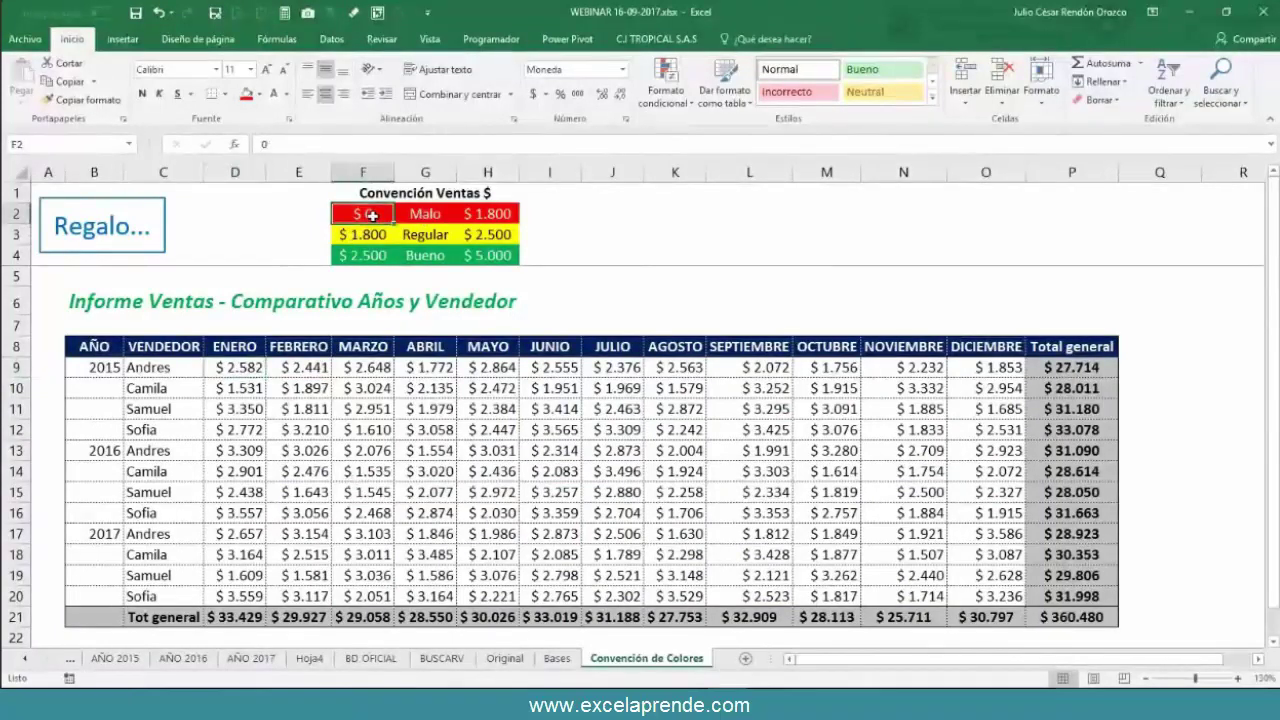
- Check the Malo, Regular and Bueno band limits in H2, F3, H3, F4 and H4
left_click(494, 213)
left_click(372, 238)
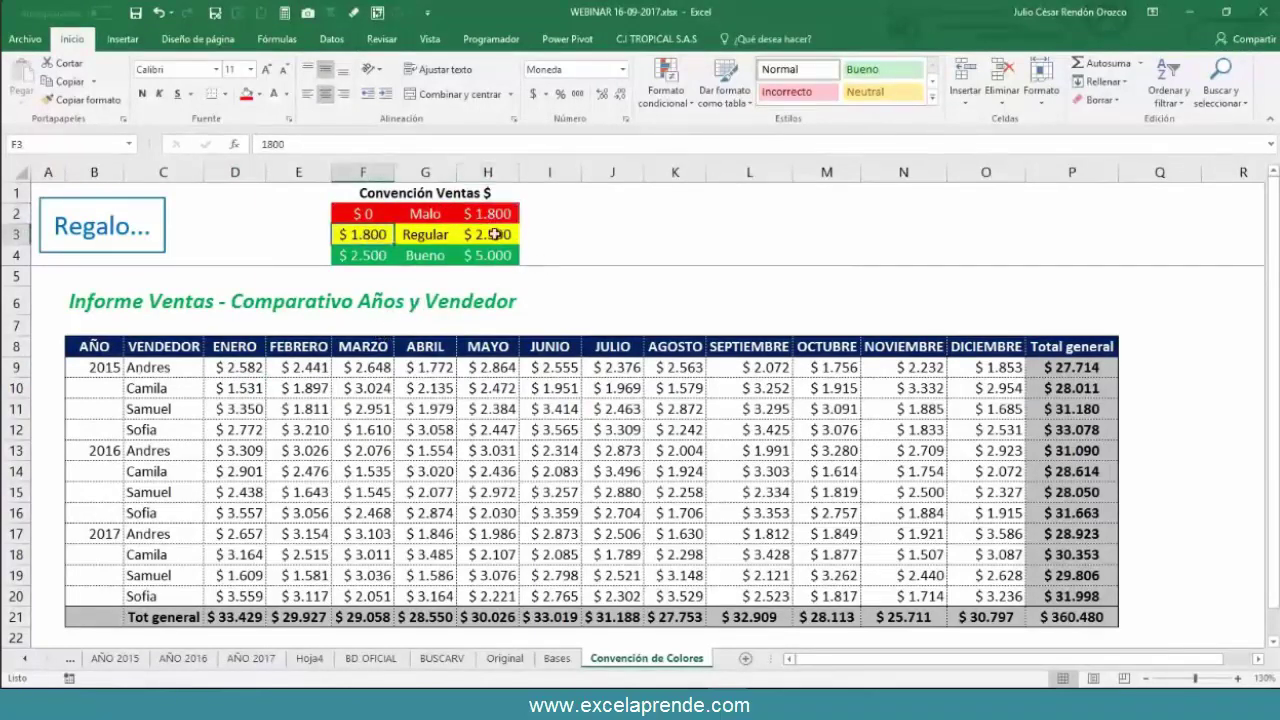
left_click(494, 234)
left_click(369, 259)
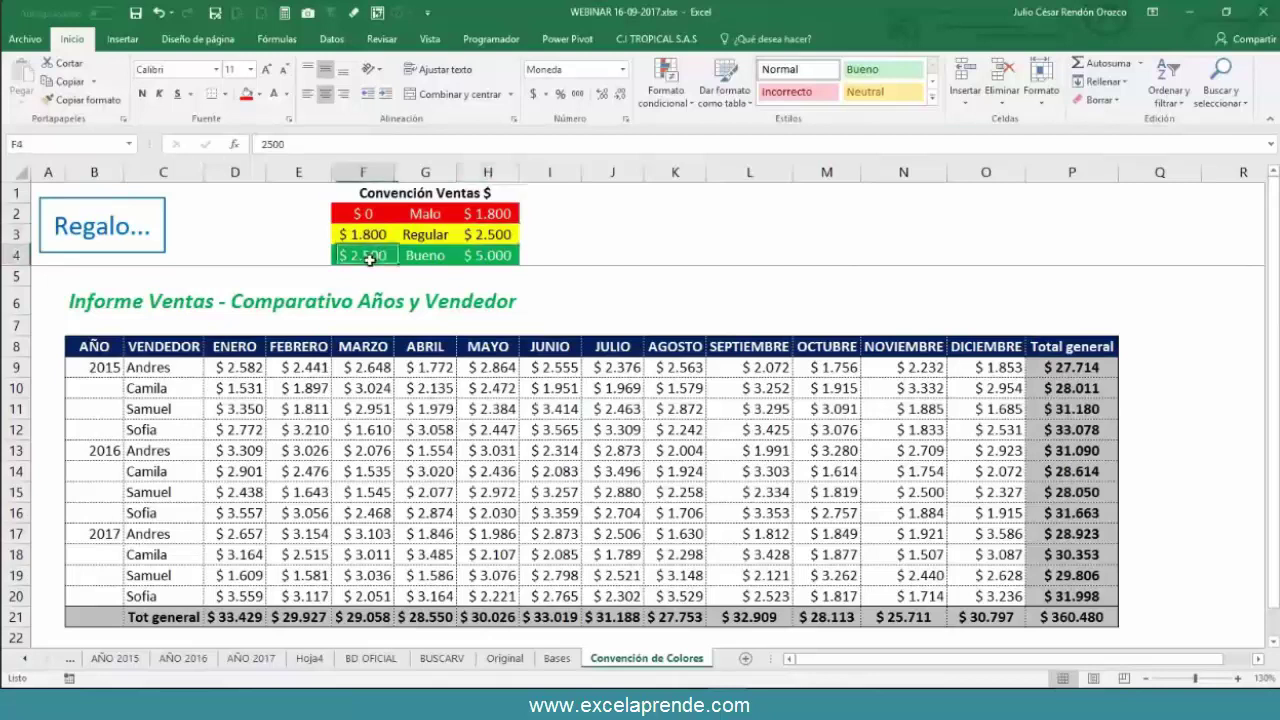
left_click(493, 258)
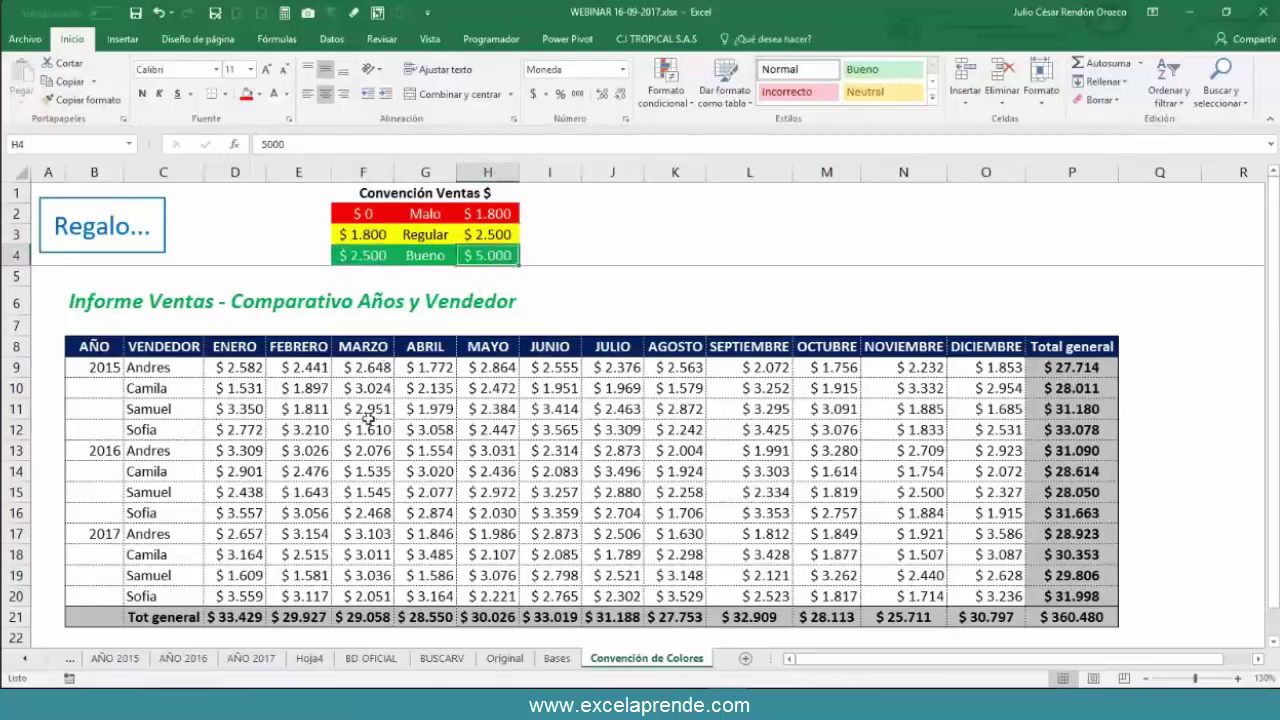
- Select the monthly sales figures D9:O20 and open Conditional Formatting
left_click(251, 364)
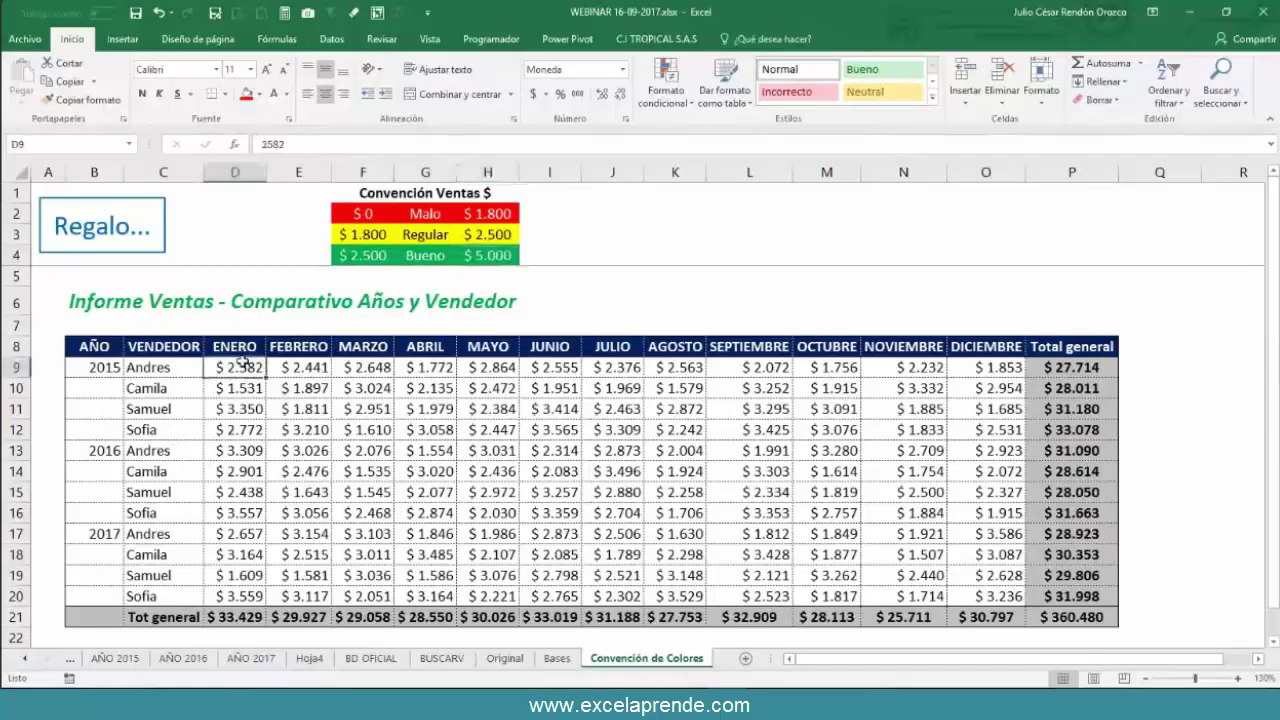
left_click(996, 592, "shift")
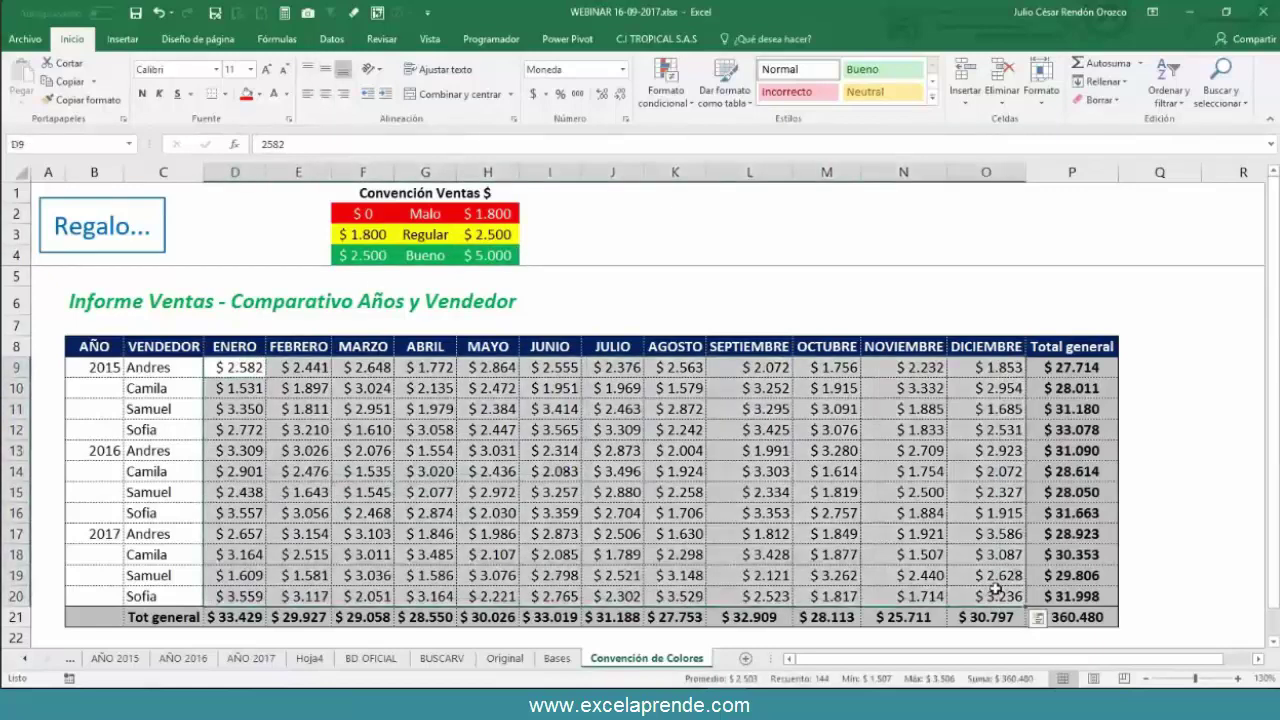
left_click(667, 93)
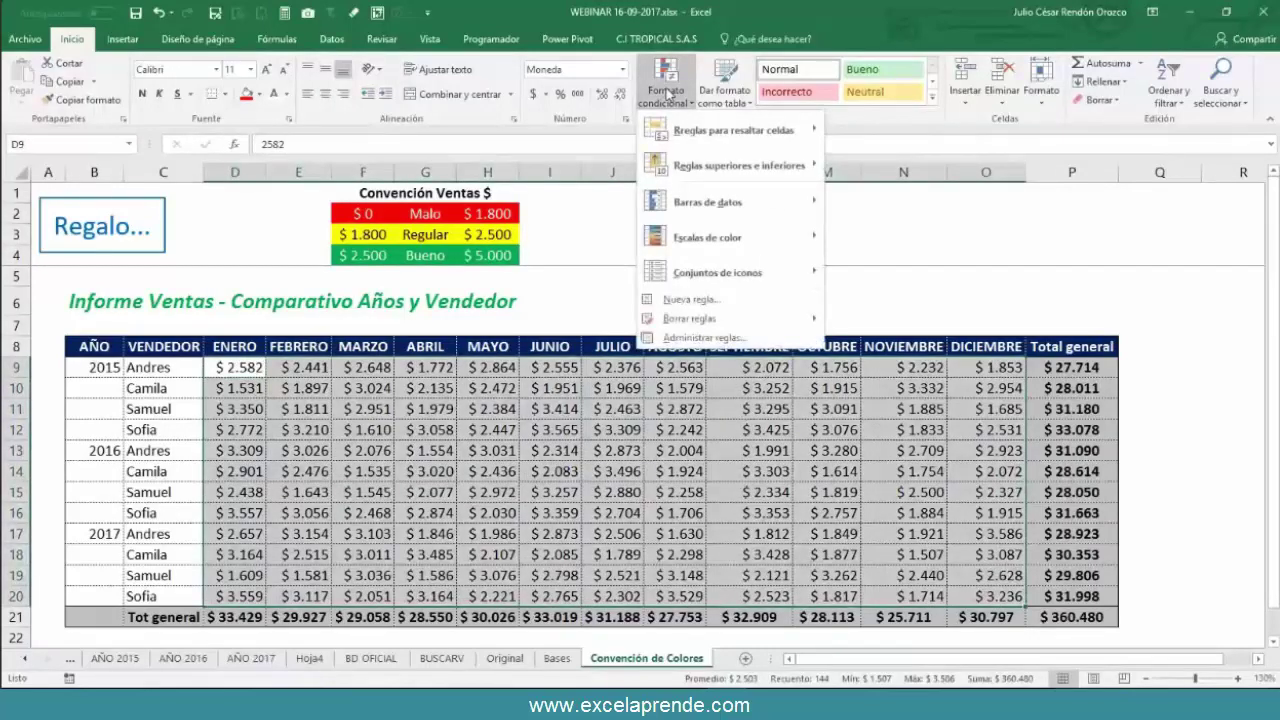
- Create a formula rule =(D9>$F$2)*(D9<=$H$2) for the Malo band and open its format settings
left_click(704, 300)
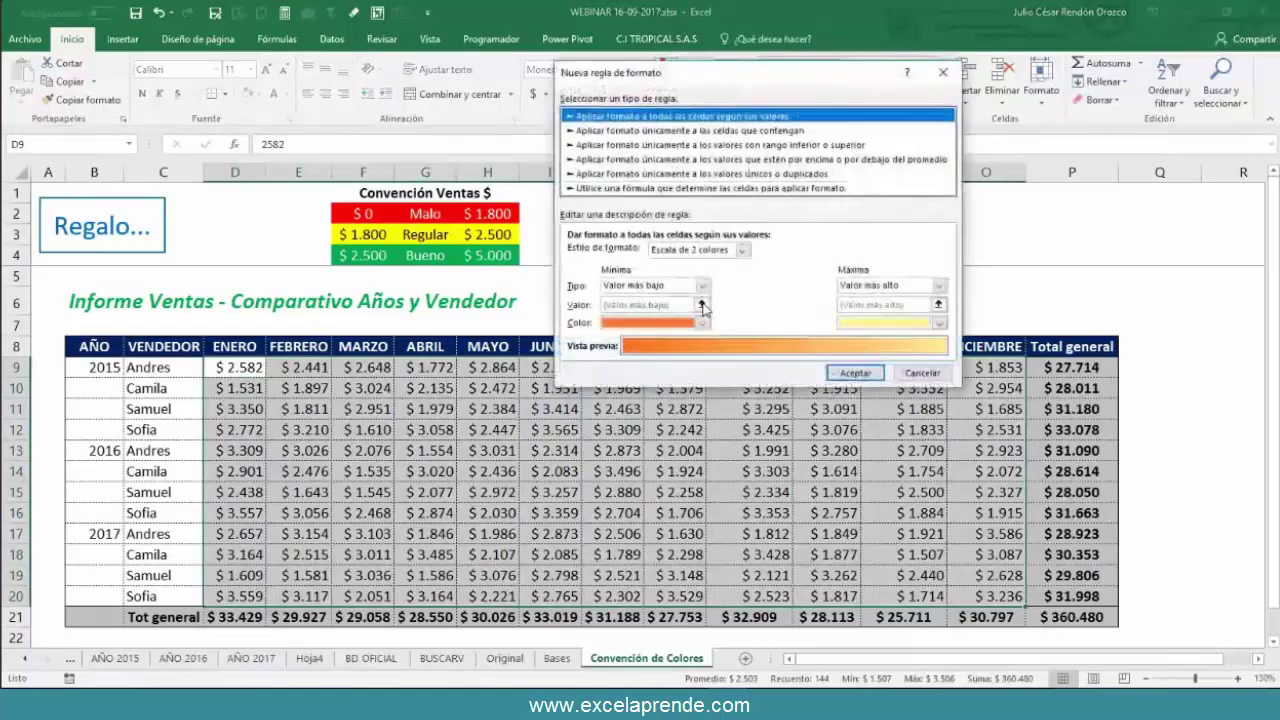
left_click(607, 189)
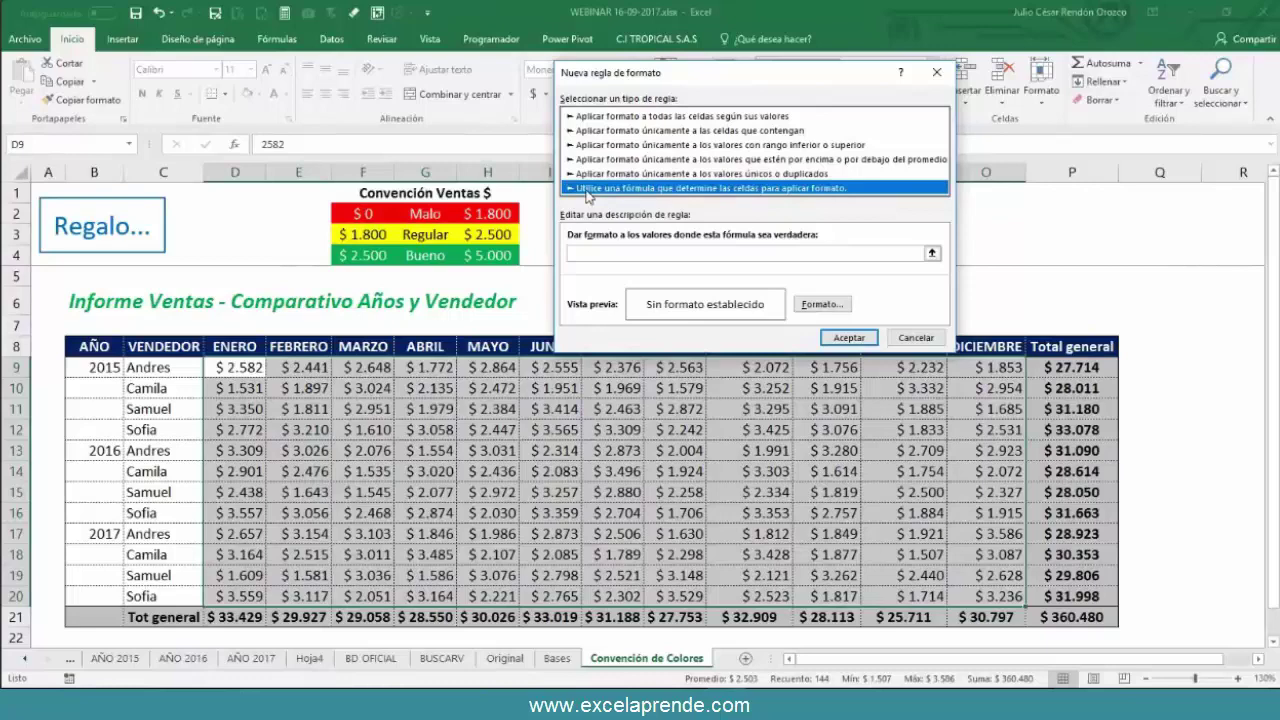
type("=(D9>")
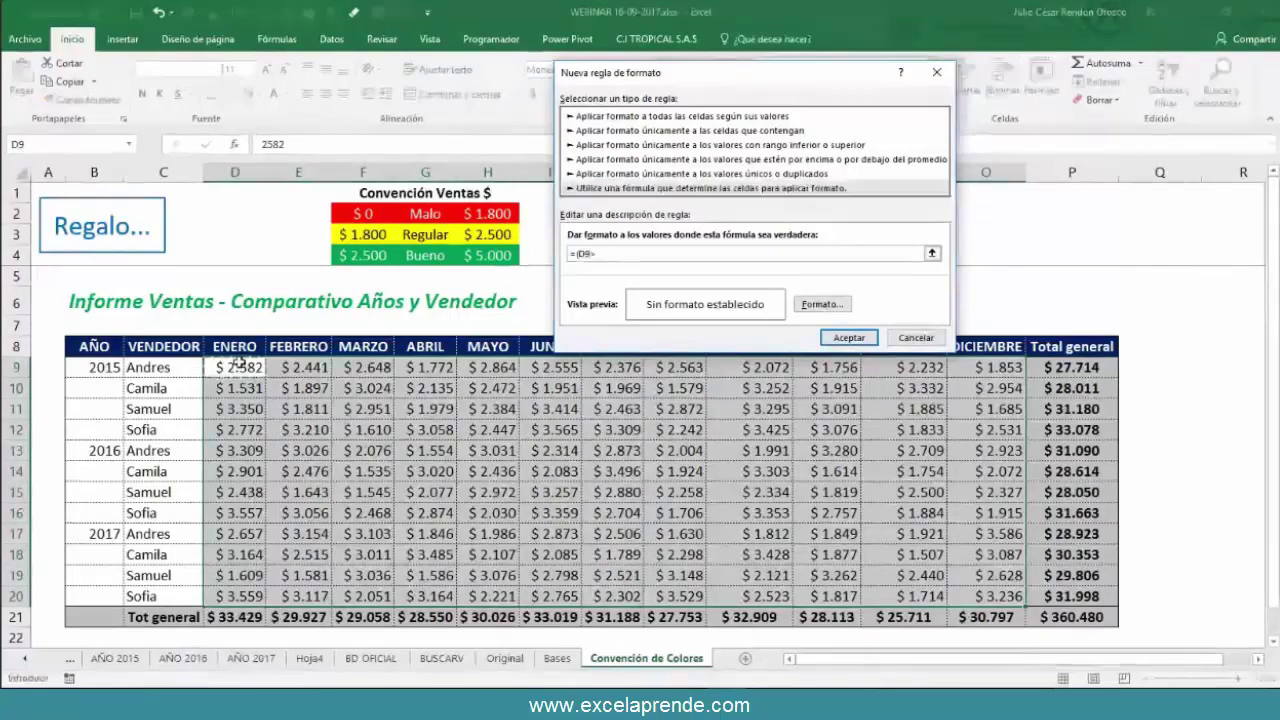
left_click(368, 213)
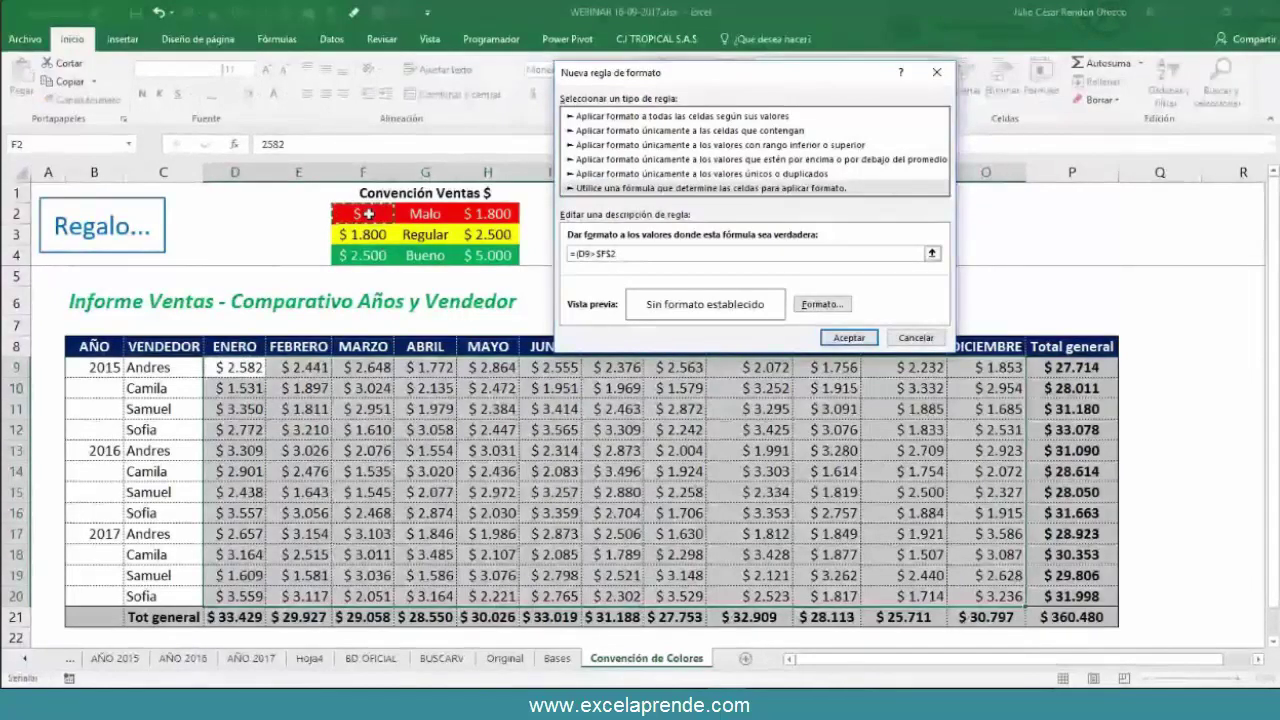
type(")")
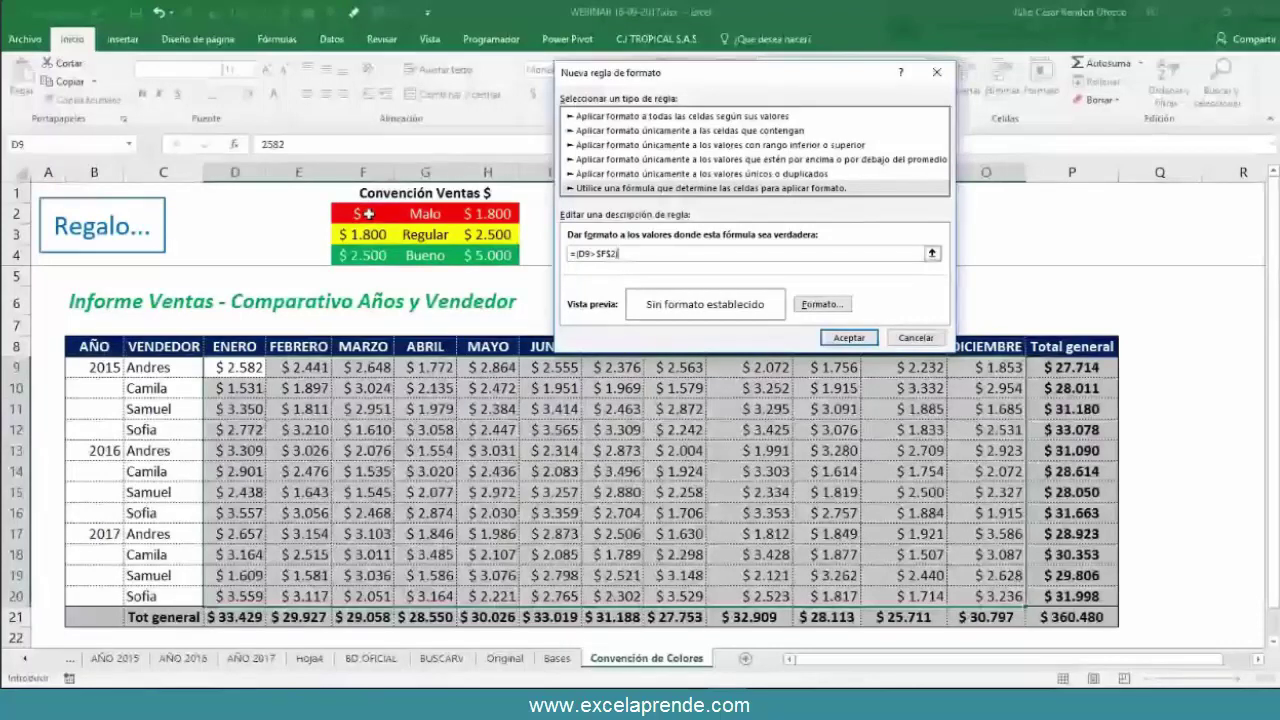
type("*(")
left_click(232, 368)
type("<")
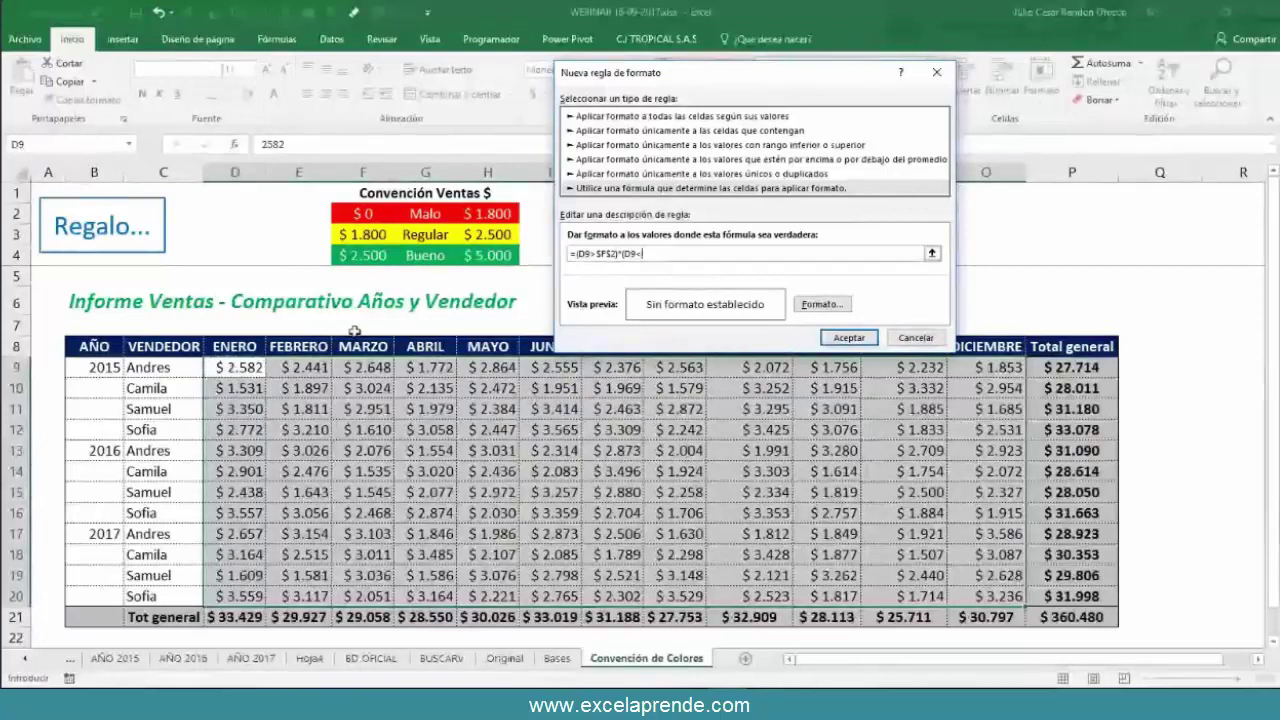
type("=")
left_click(500, 214)
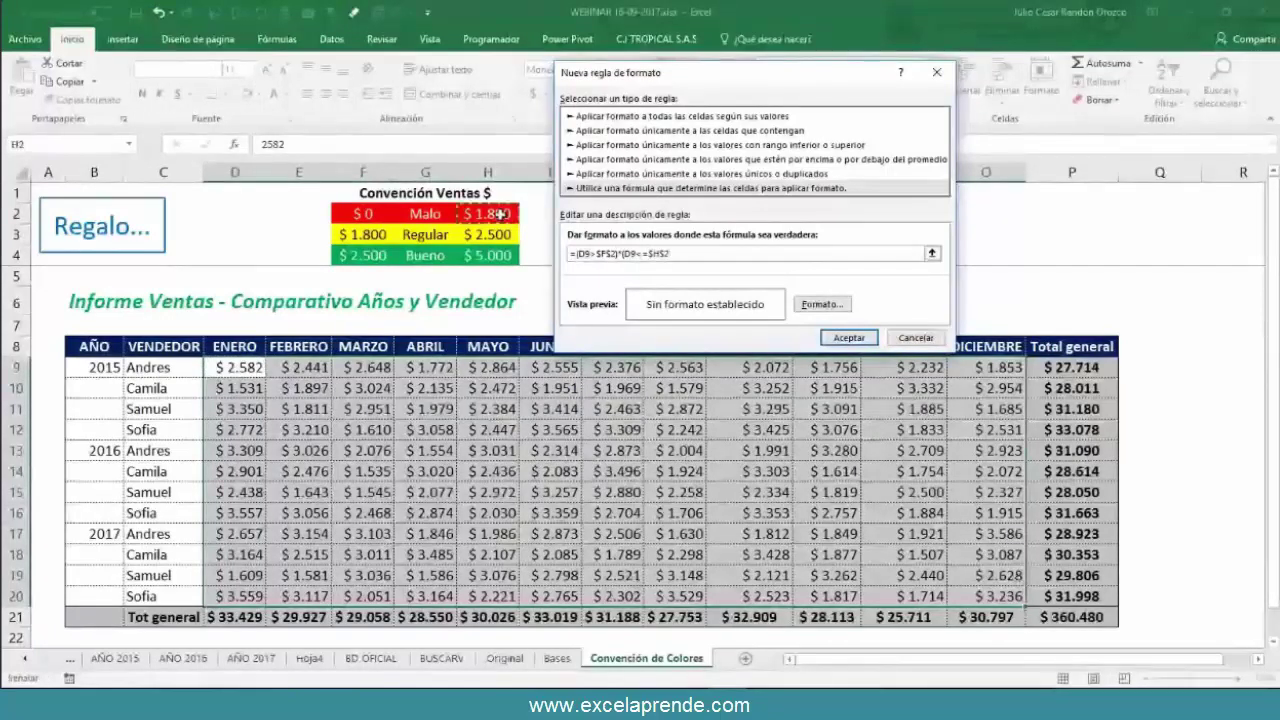
type(")")
left_click(821, 304)
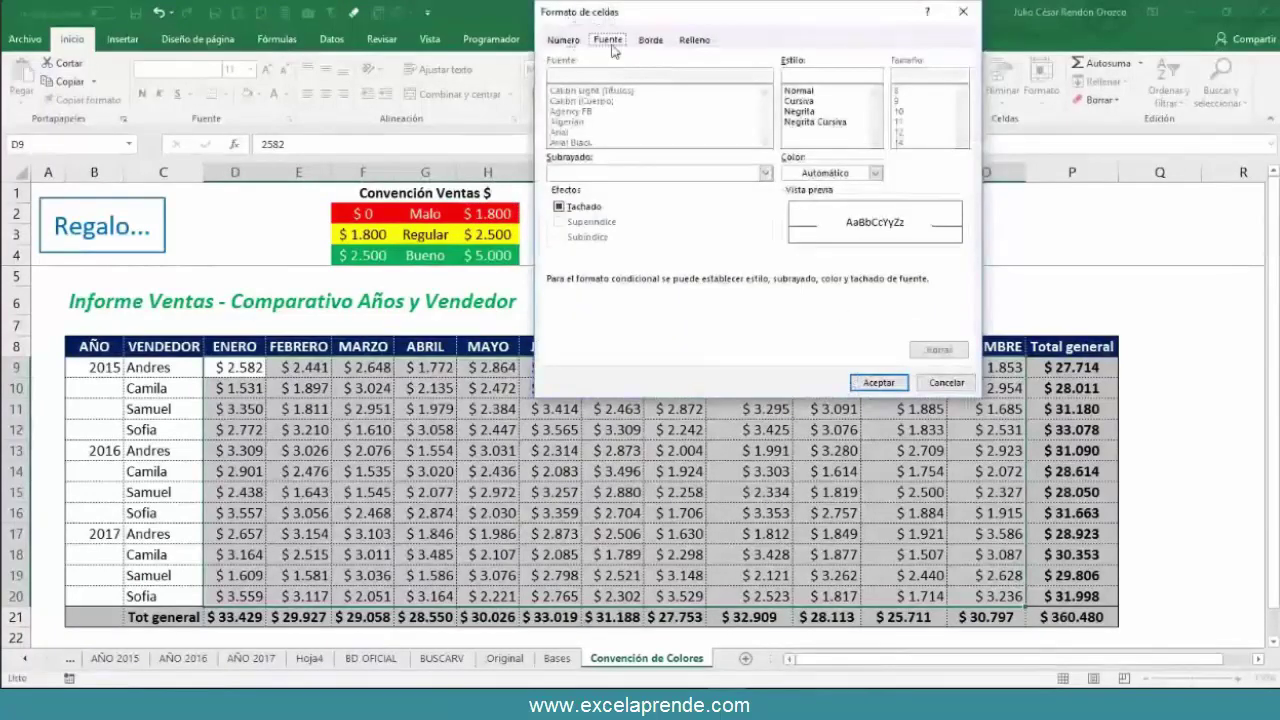
- Give the Malo rule a red cell fill and confirm it
left_click(840, 174)
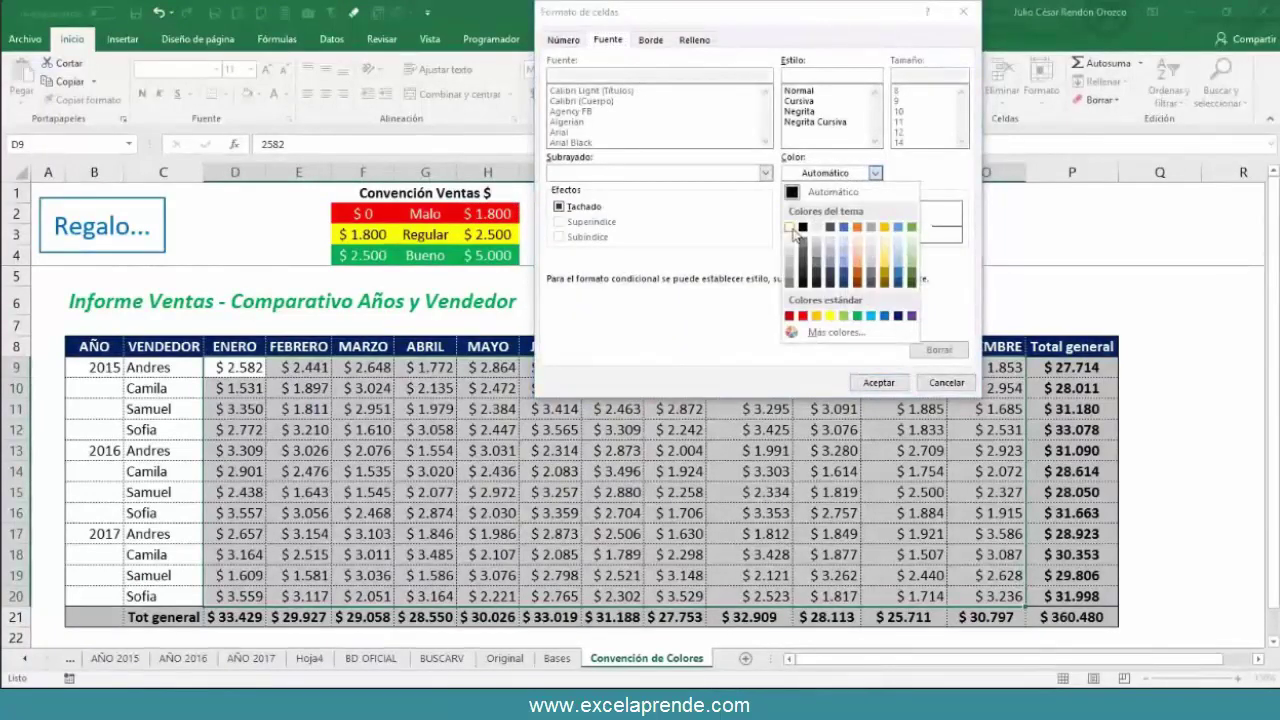
left_click(792, 229)
left_click(697, 42)
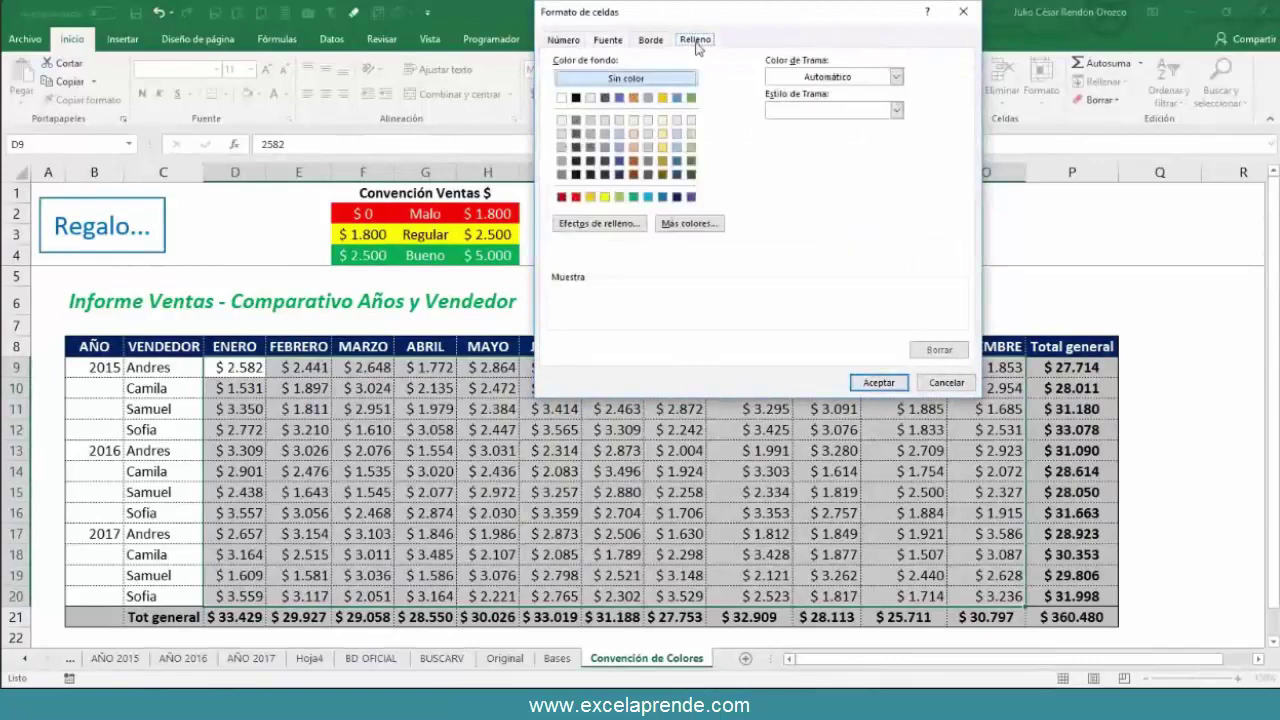
left_click(576, 197)
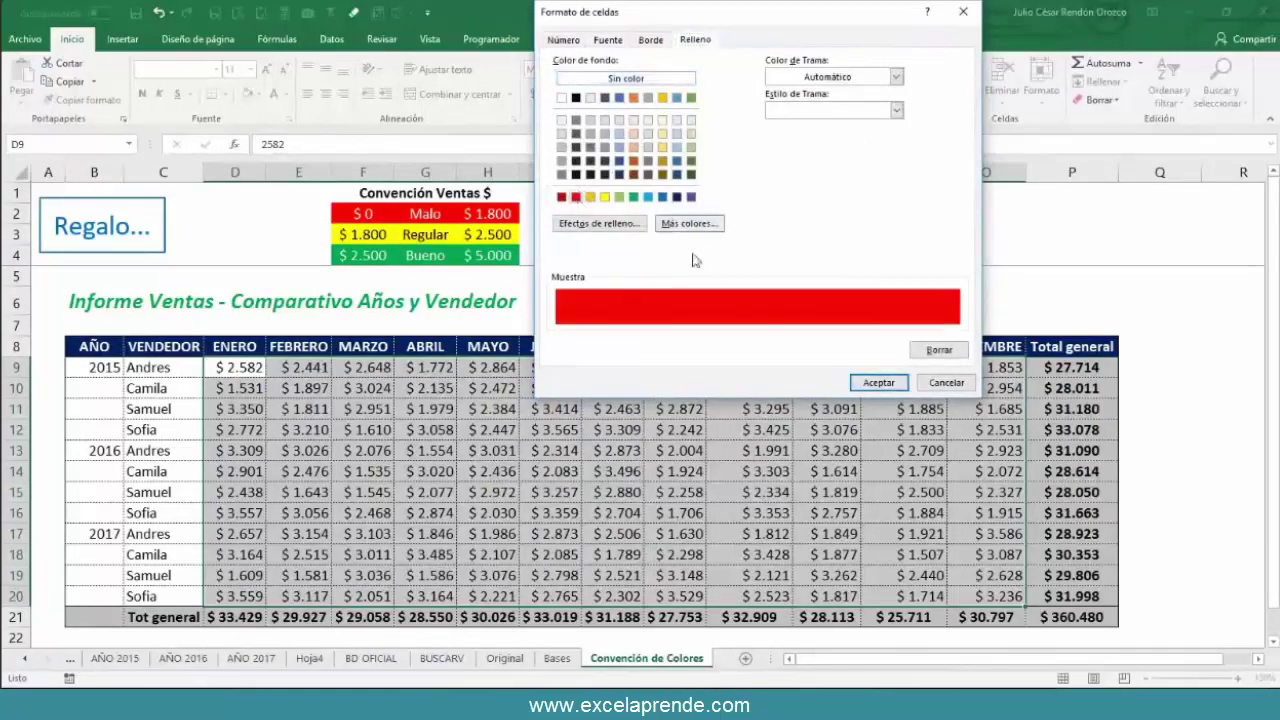
left_click(877, 383)
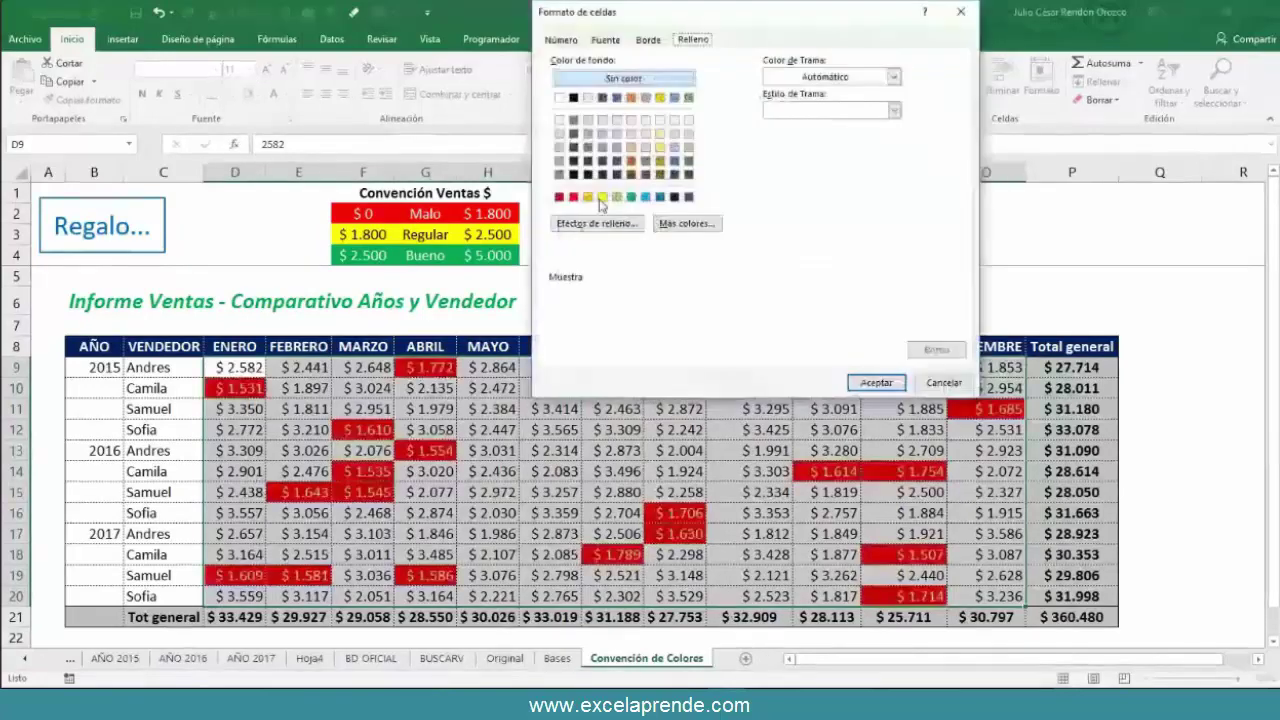
- Give the Regular rule a yellow cell fill and apply it to the sales table
left_click(602, 198)
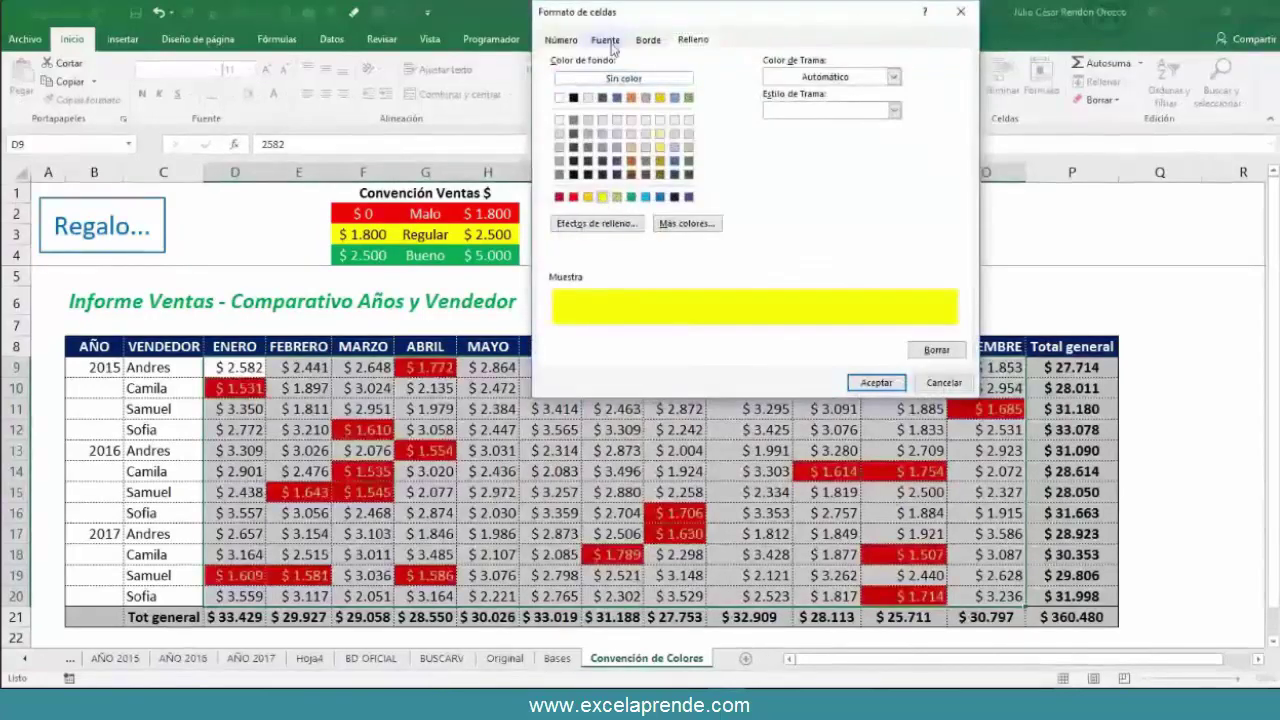
left_click(606, 40)
left_click(830, 177)
left_click(828, 191)
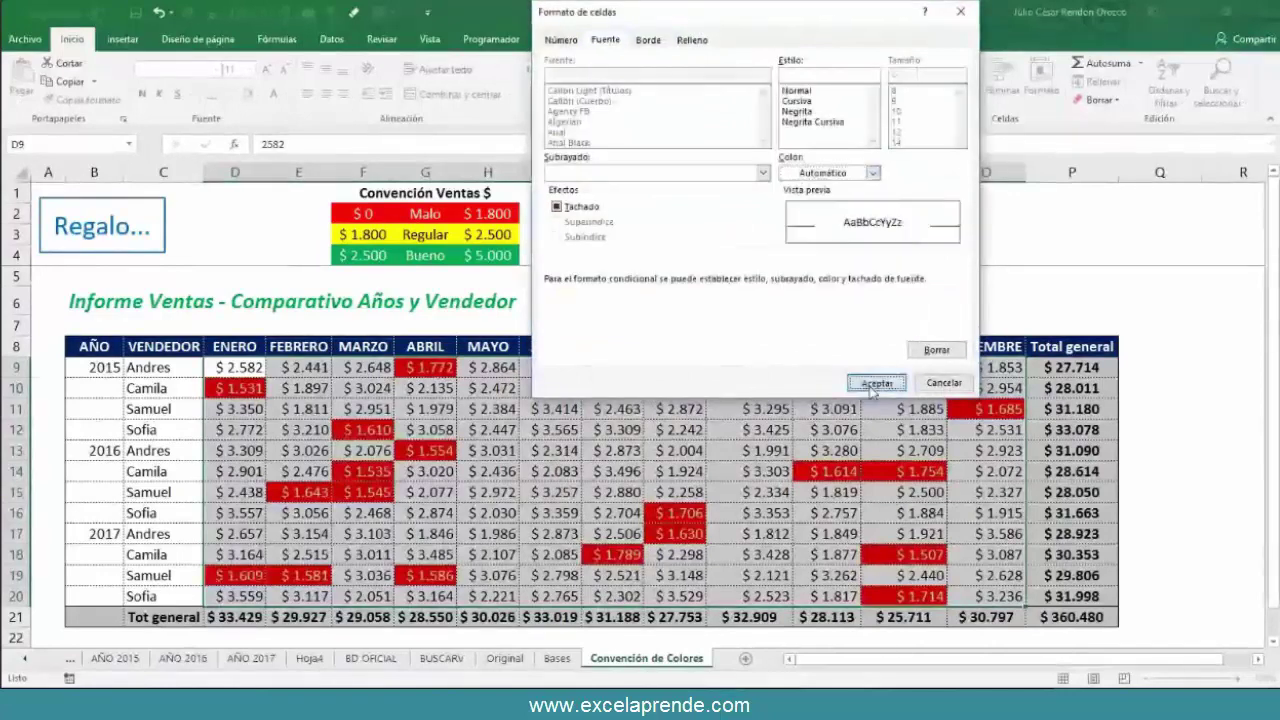
left_click(876, 382)
left_click(836, 319)
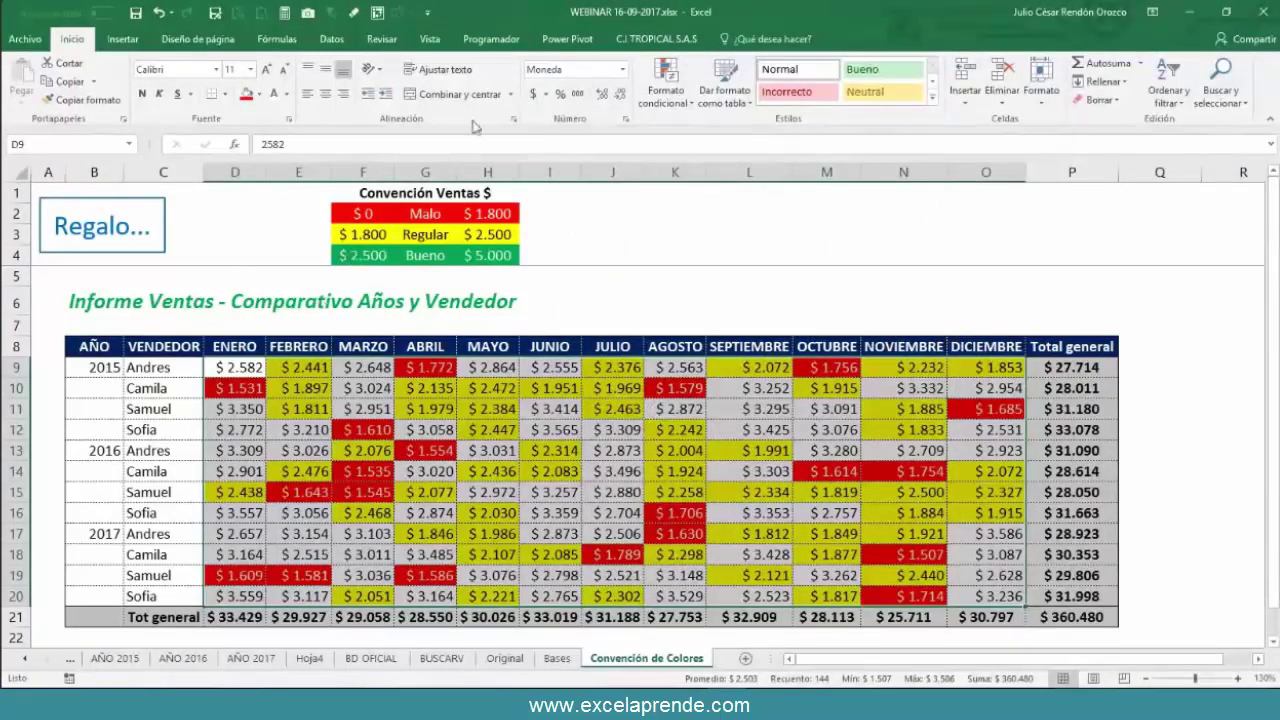
- Open the Conditional Formatting rules manager for the red and yellow rules, then start a new rule
left_click(672, 78)
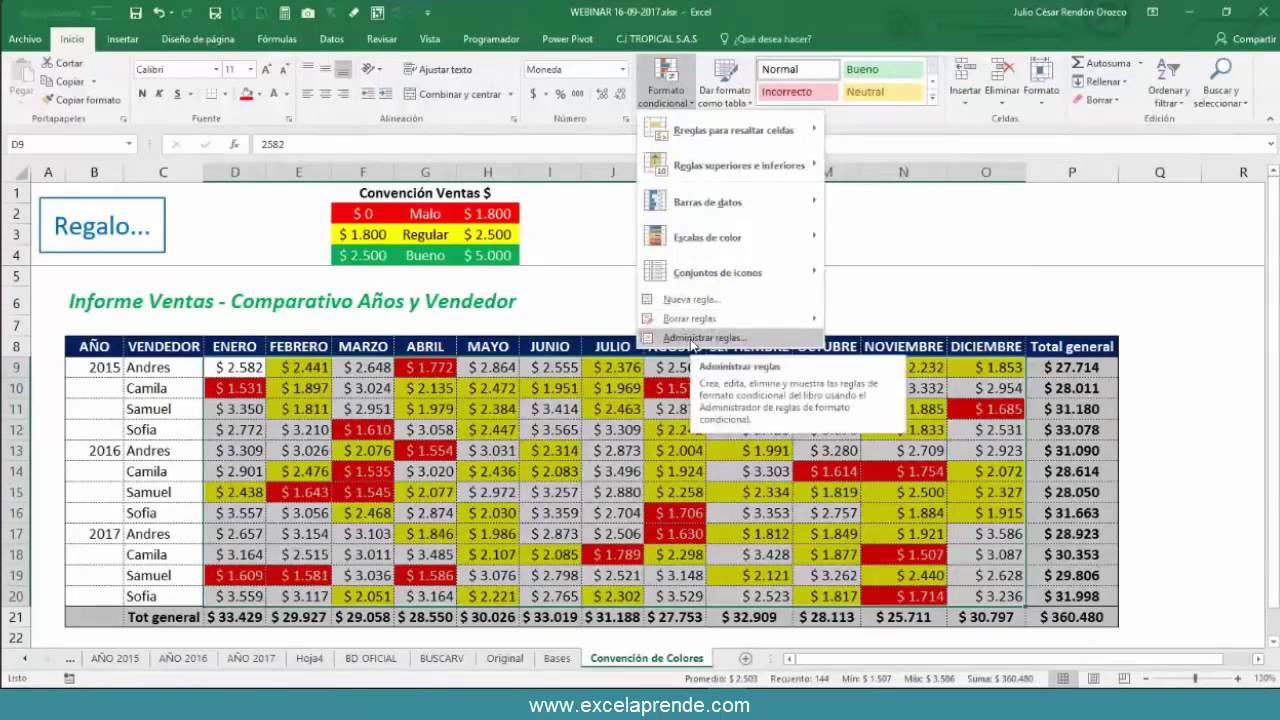
left_click(691, 339)
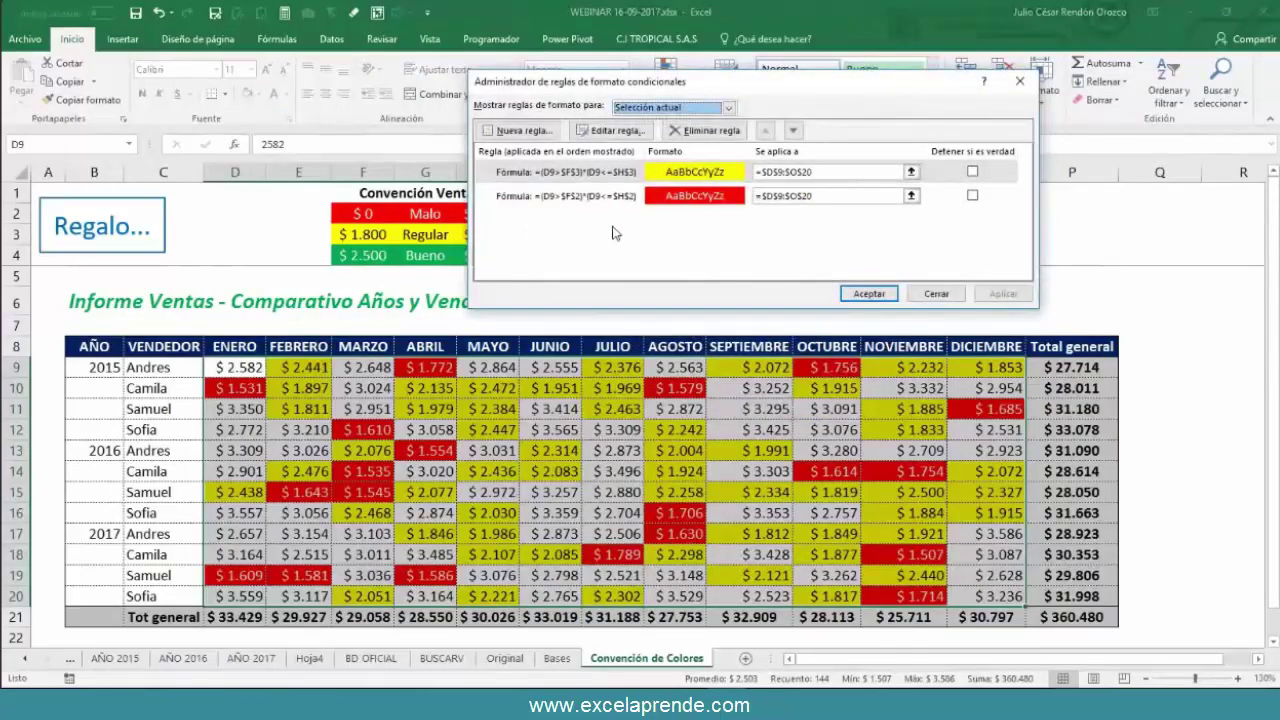
left_click(522, 130)
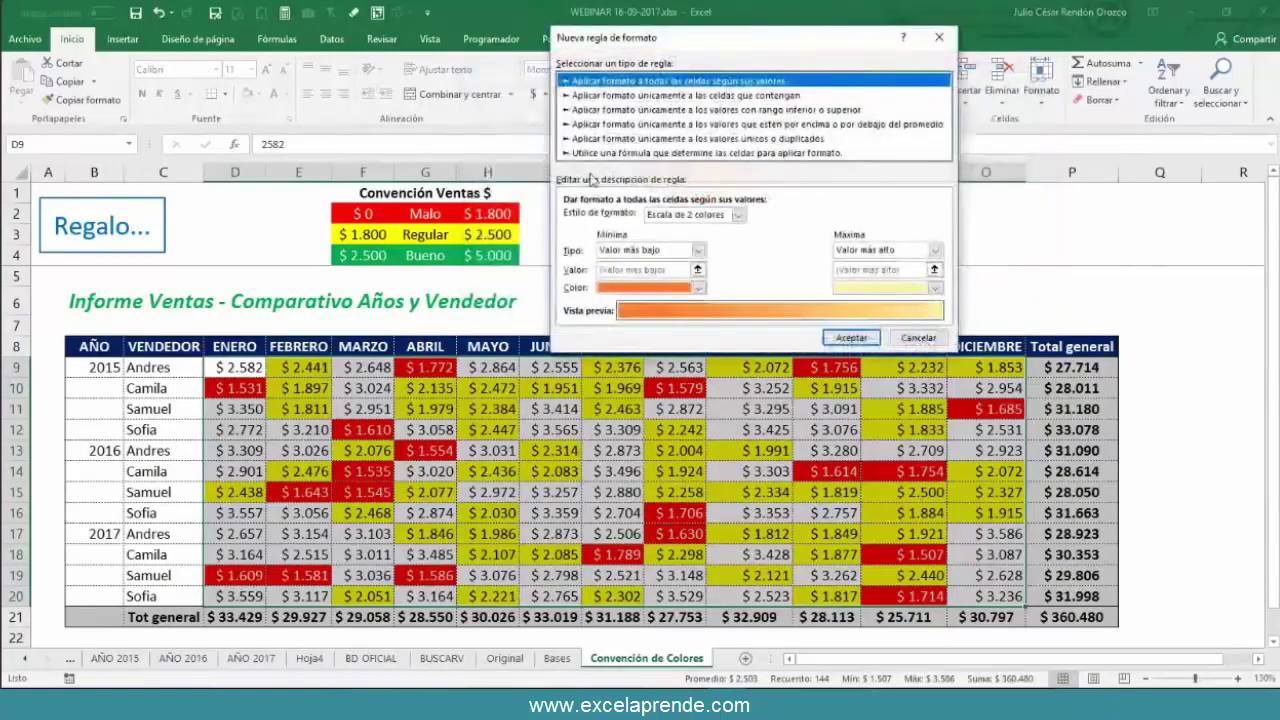
- Begin the Bueno formula rule with a column-locked $D9 reference, then open its format choices
left_click(632, 153)
left_click(614, 220)
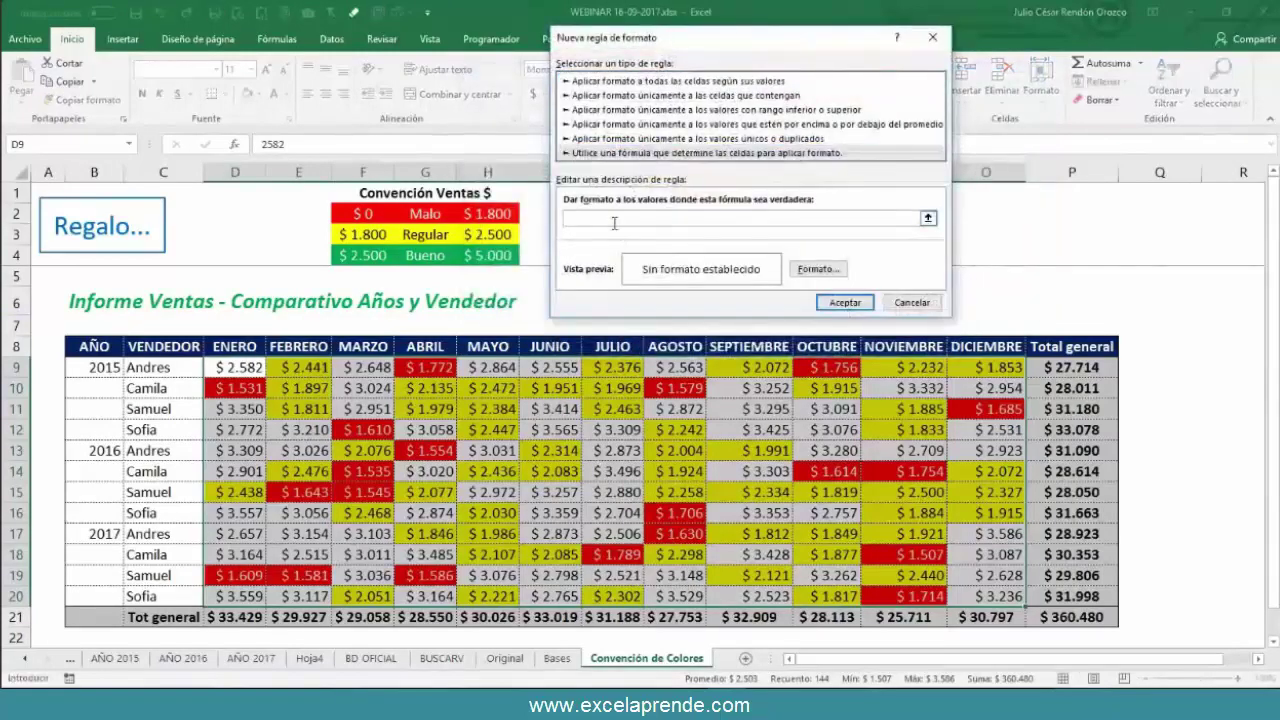
type("=")
left_click(225, 368)
key("F4")
key("F4")
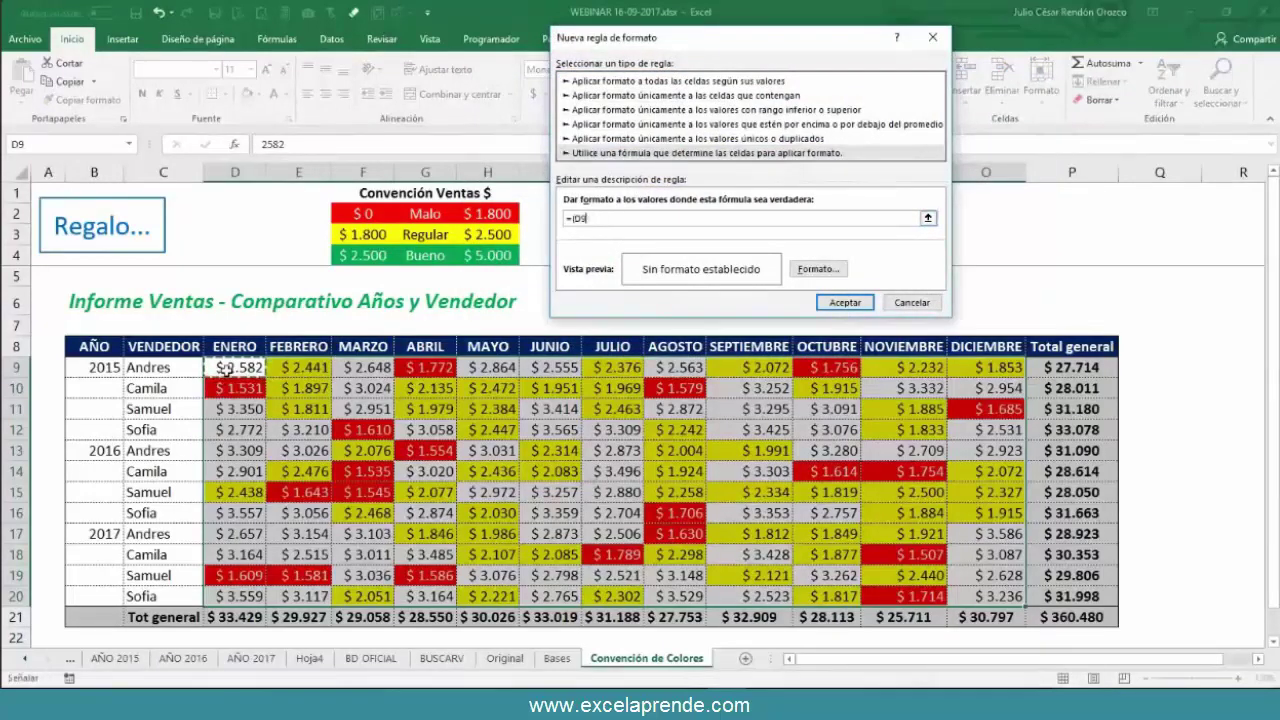
type("<")
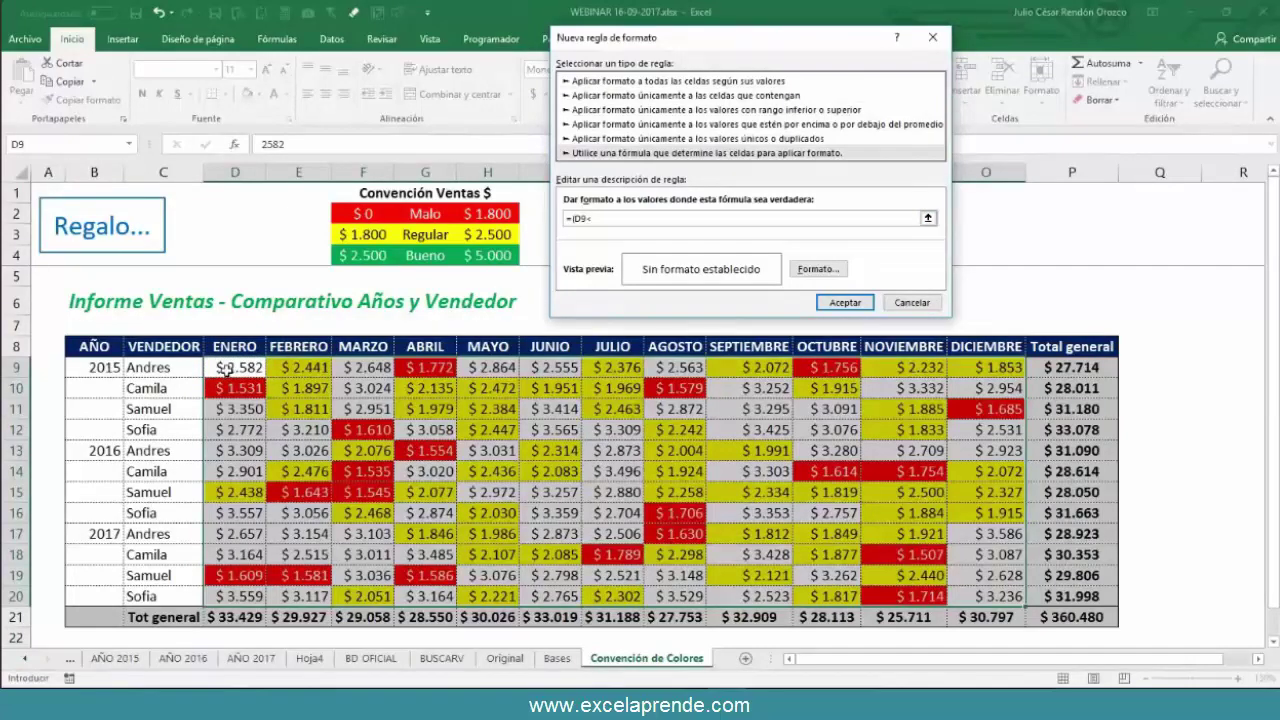
key("BackSpace")
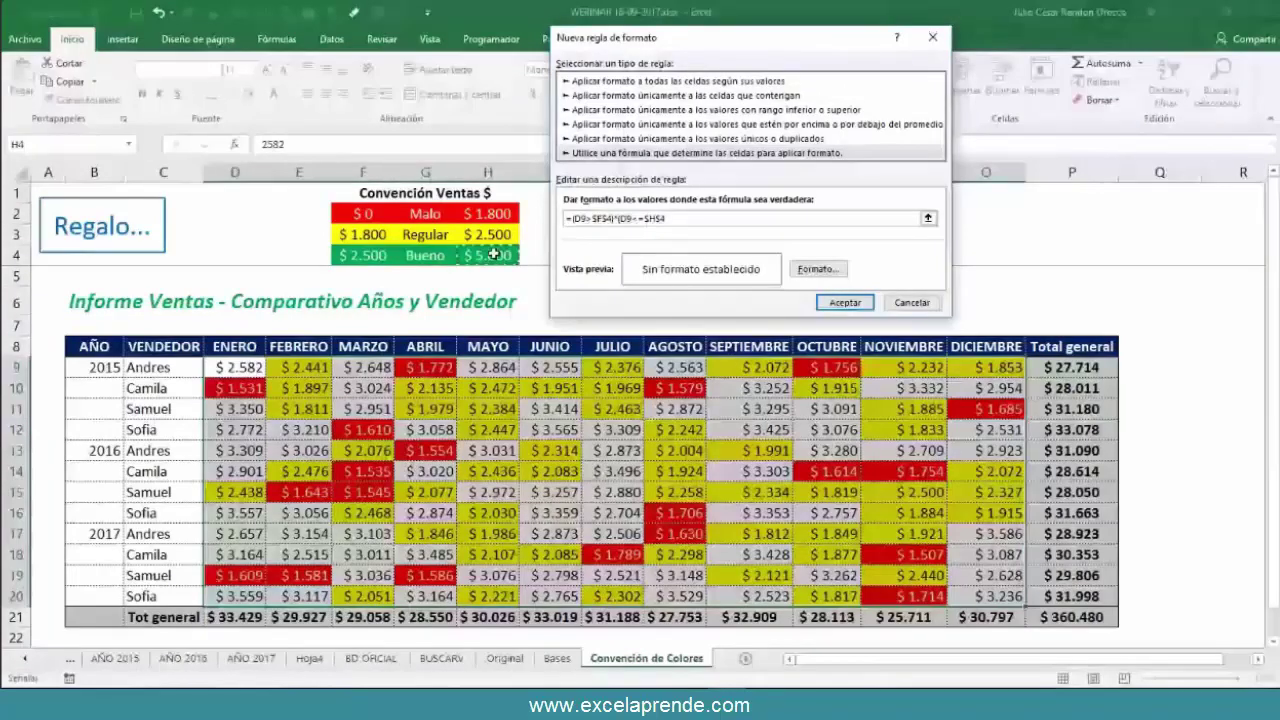
left_click(817, 269)
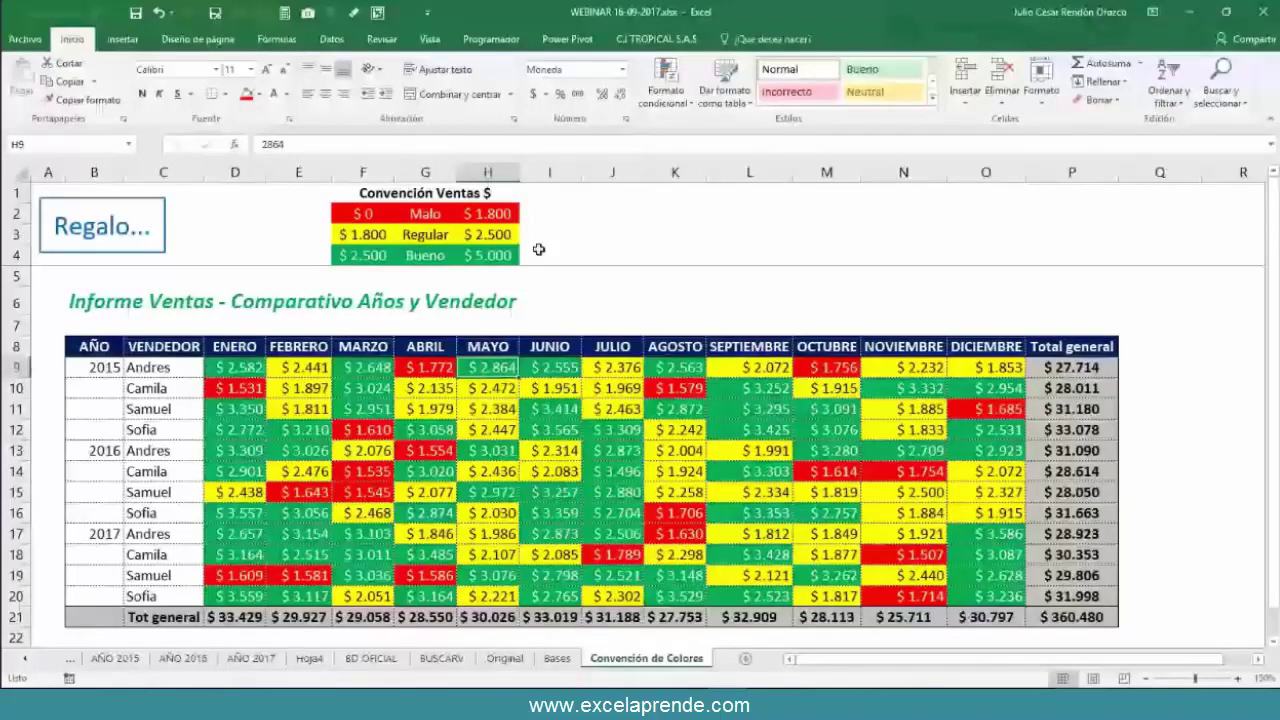
- Try entering 15 in H9, cancel the edit, and switch windows with Alt+Tab
type("15")
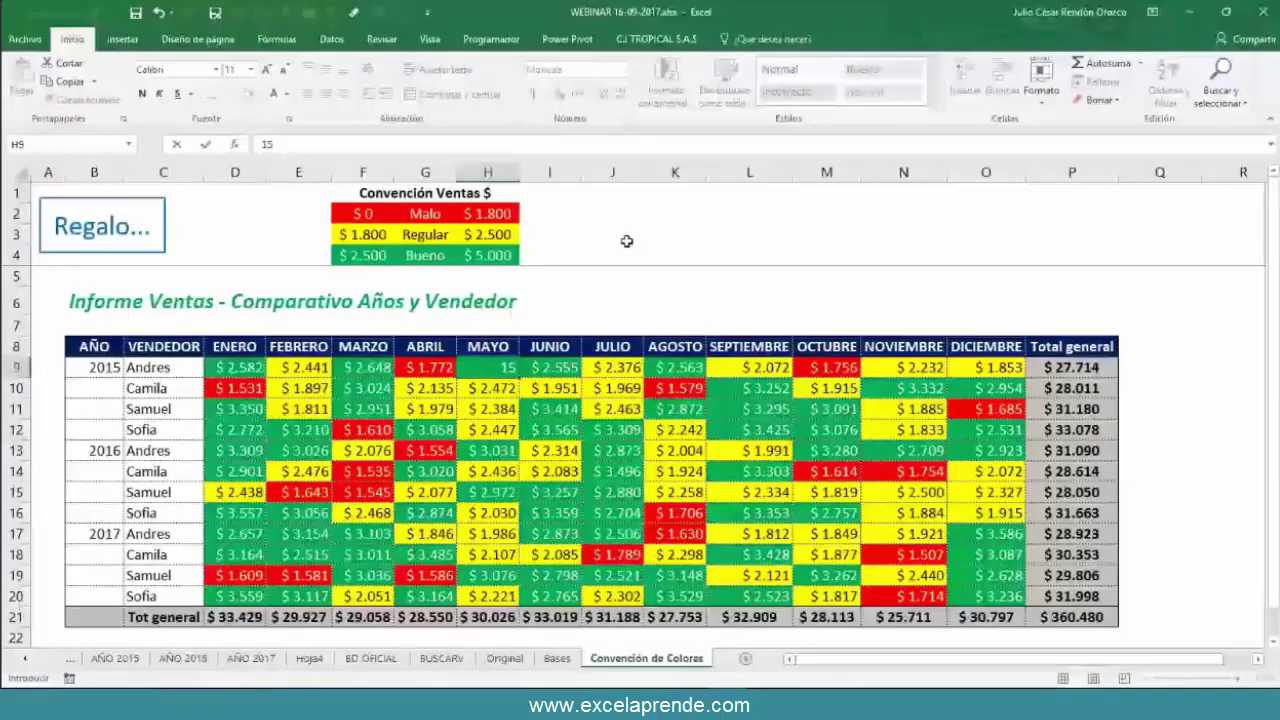
key("Escape")
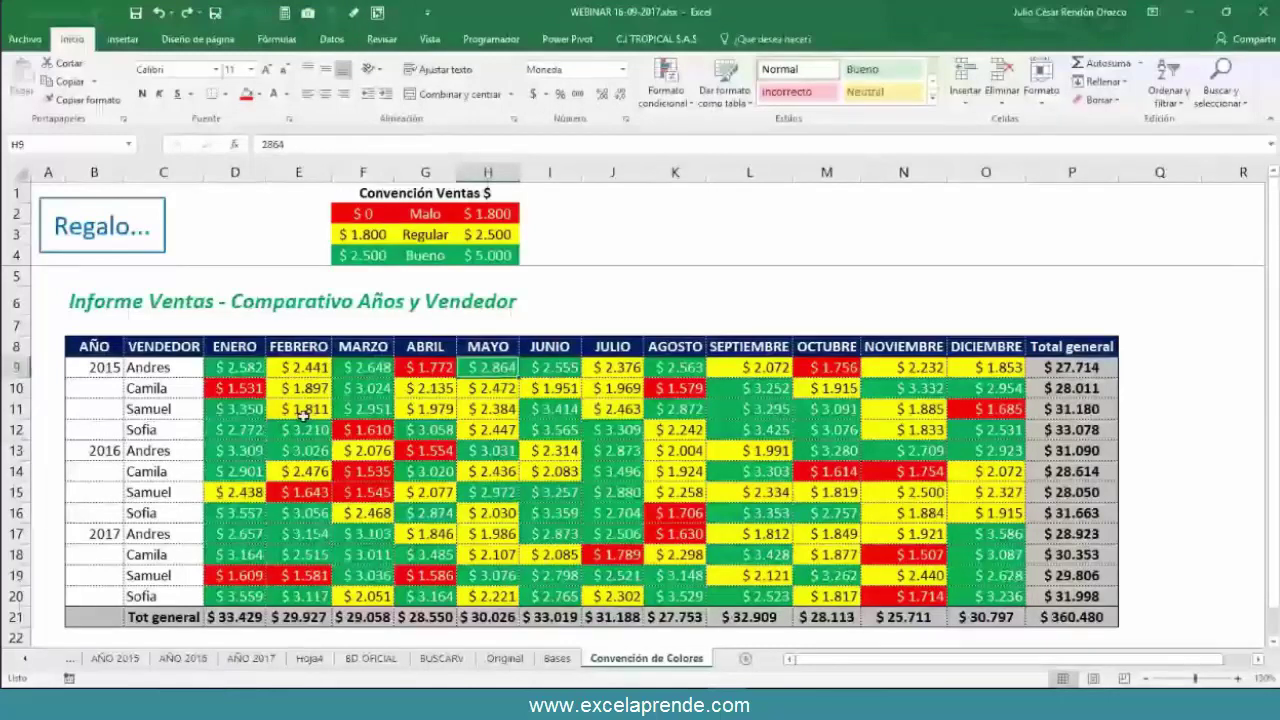
key("alt+Tab")
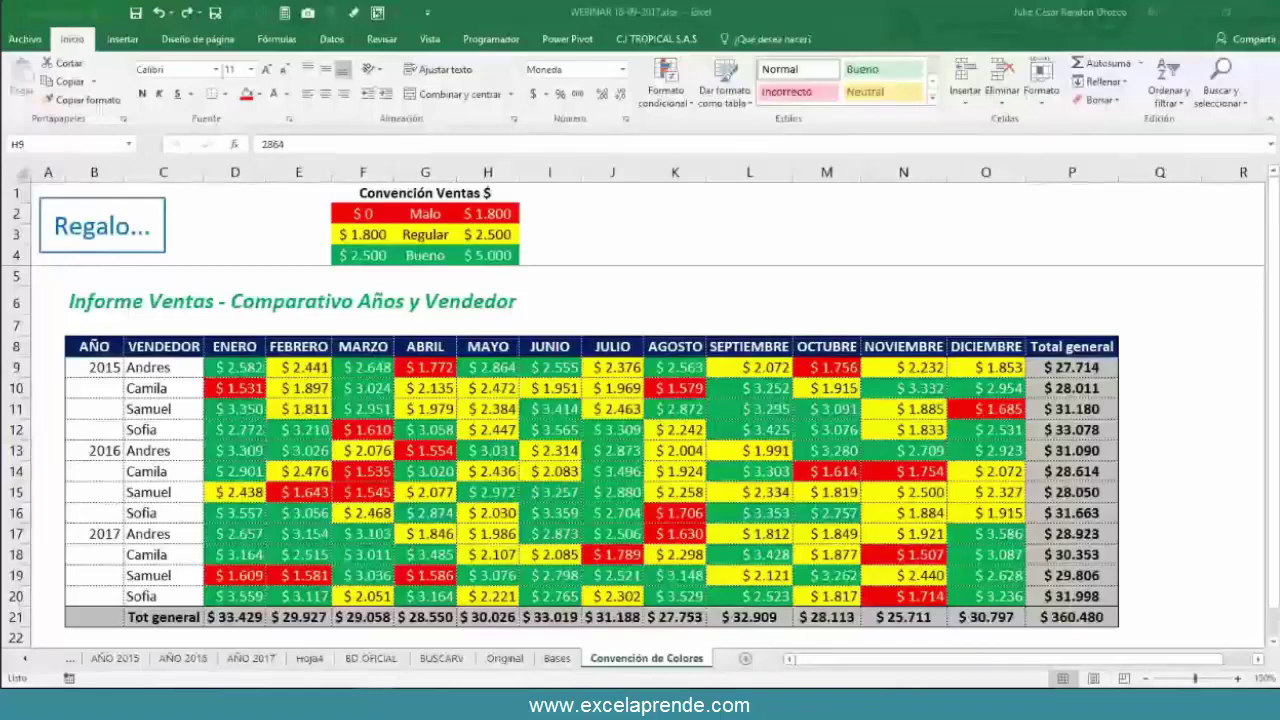
- Browse the Formato Tabular, AÑO 2015, AÑO 2017, BD OFICIAL and BUSCARV sheets, then return to Convención de Colores
left_click(159, 666)
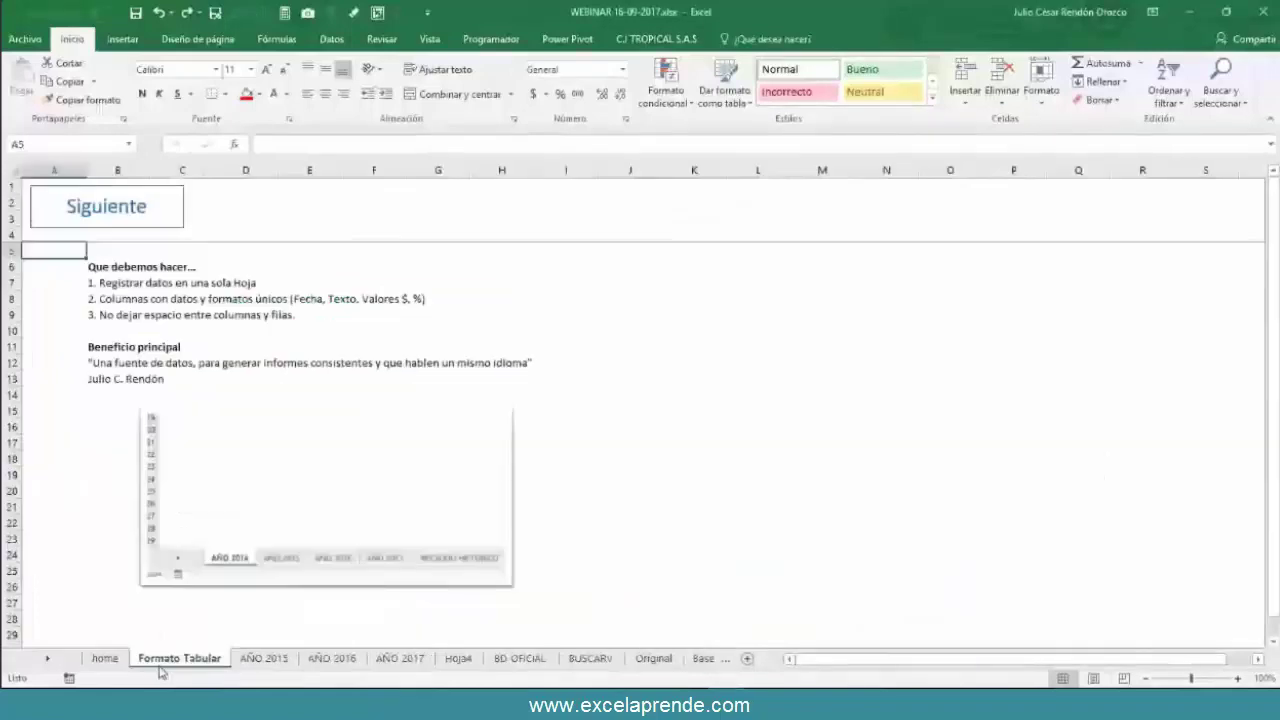
left_click(264, 659)
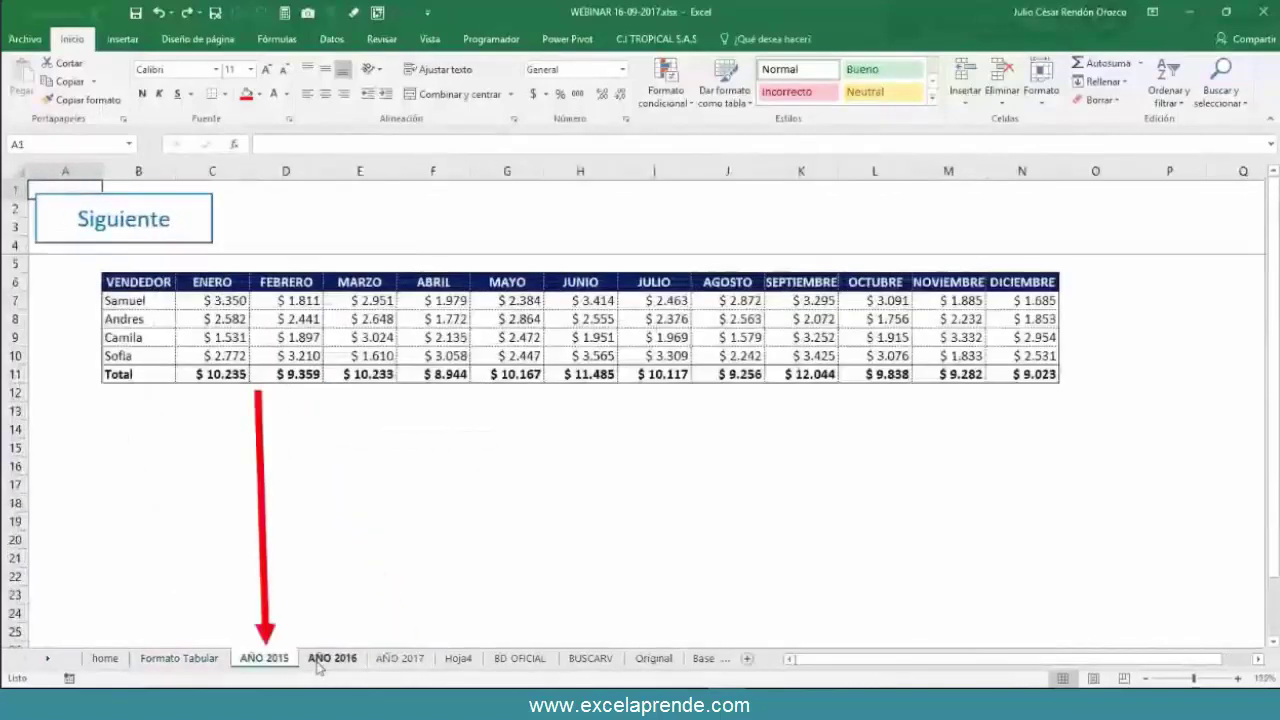
left_click(381, 664)
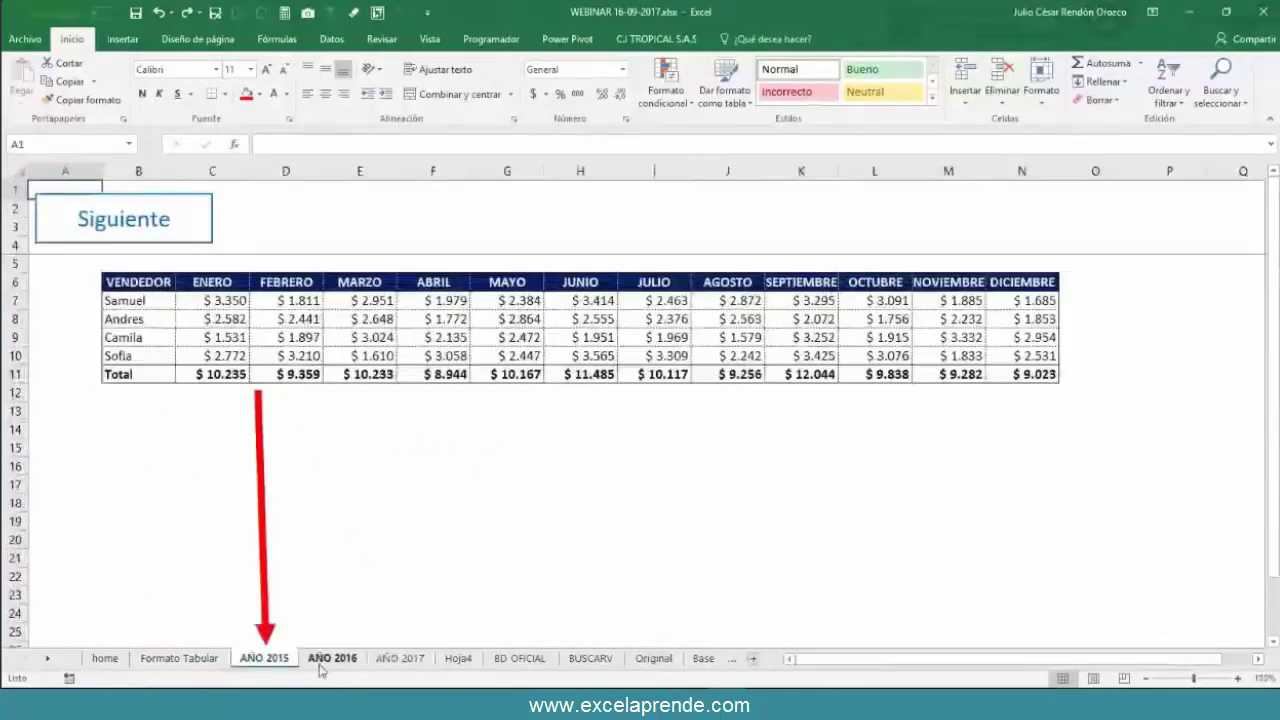
left_click(500, 660)
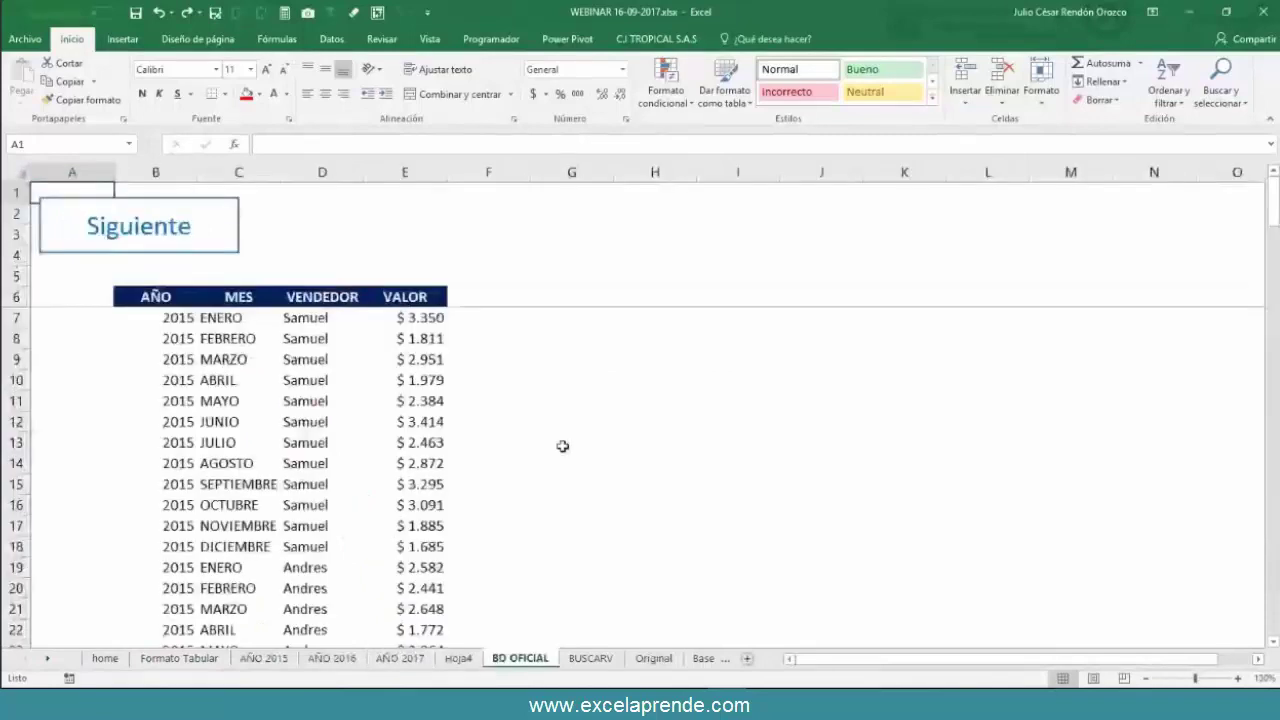
left_click(592, 659)
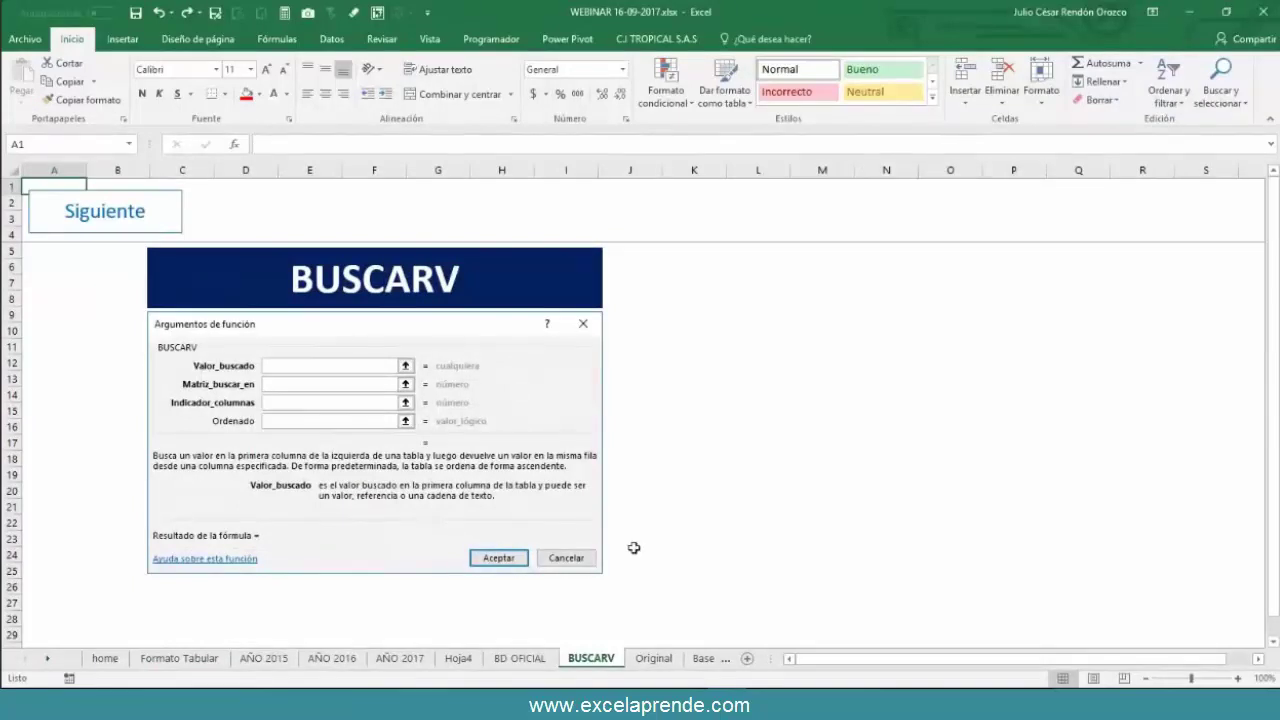
left_click(49, 659)
left_click(49, 659)
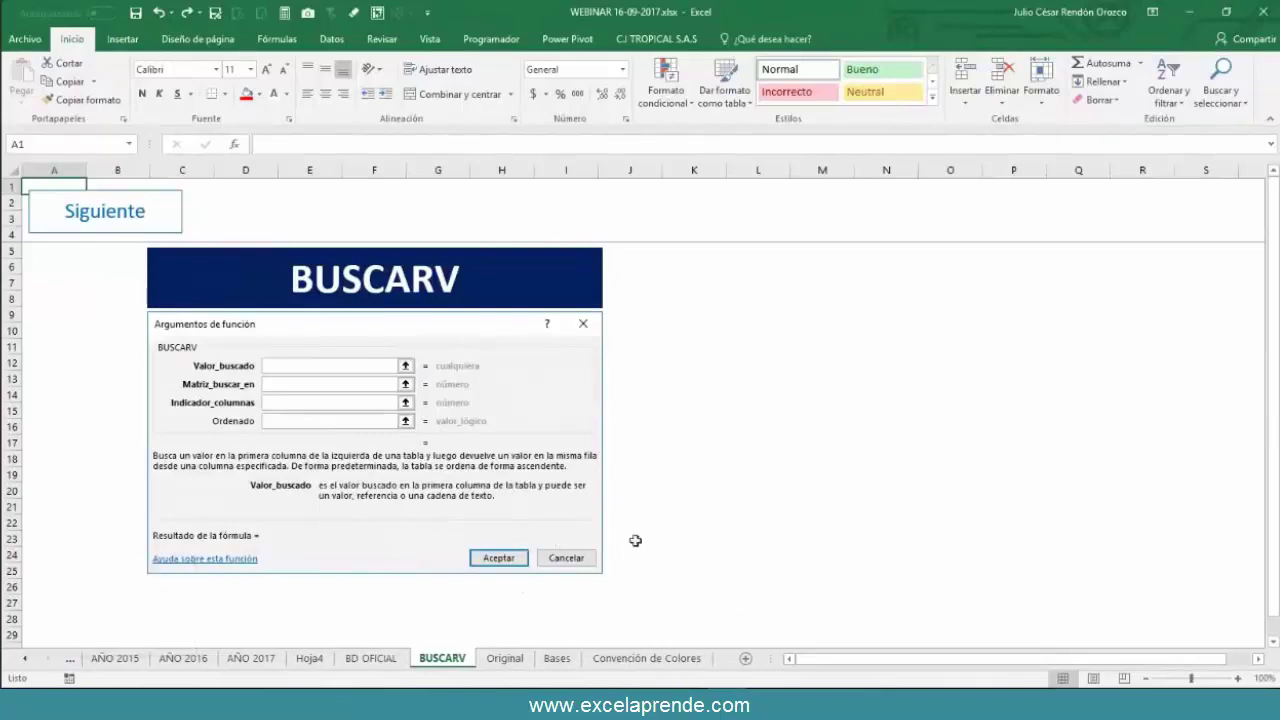
left_click(593, 660)
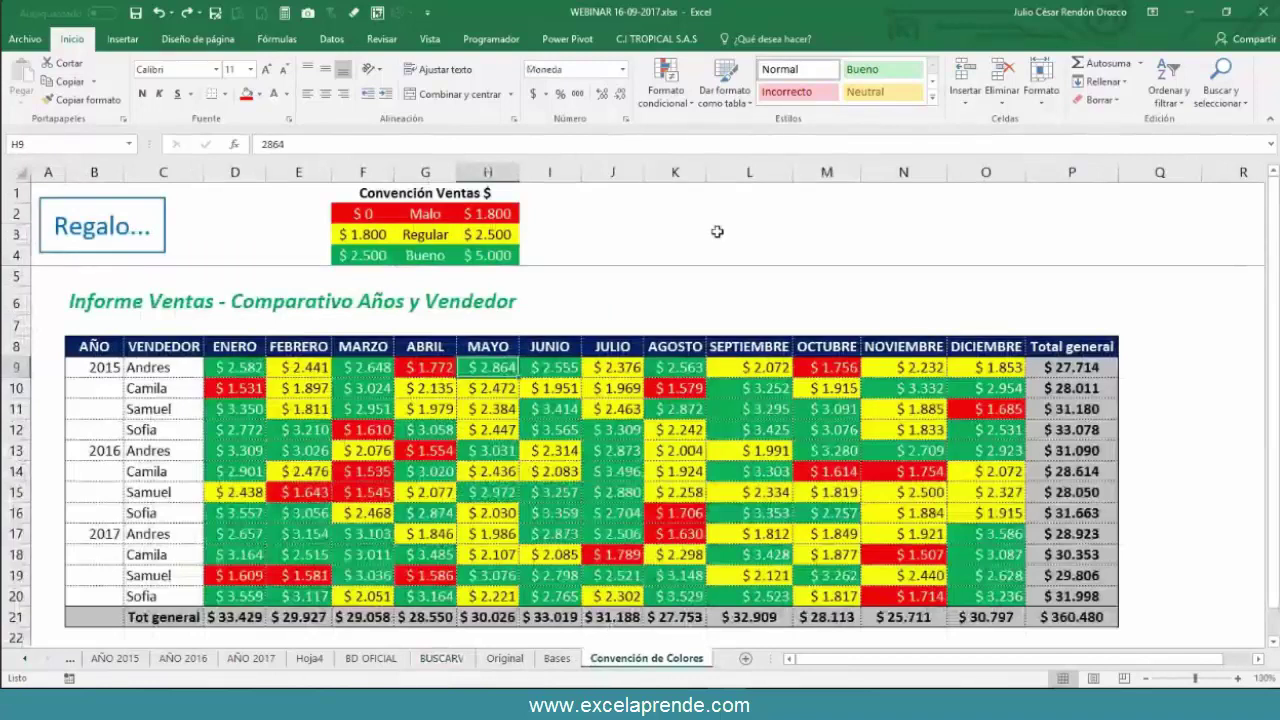